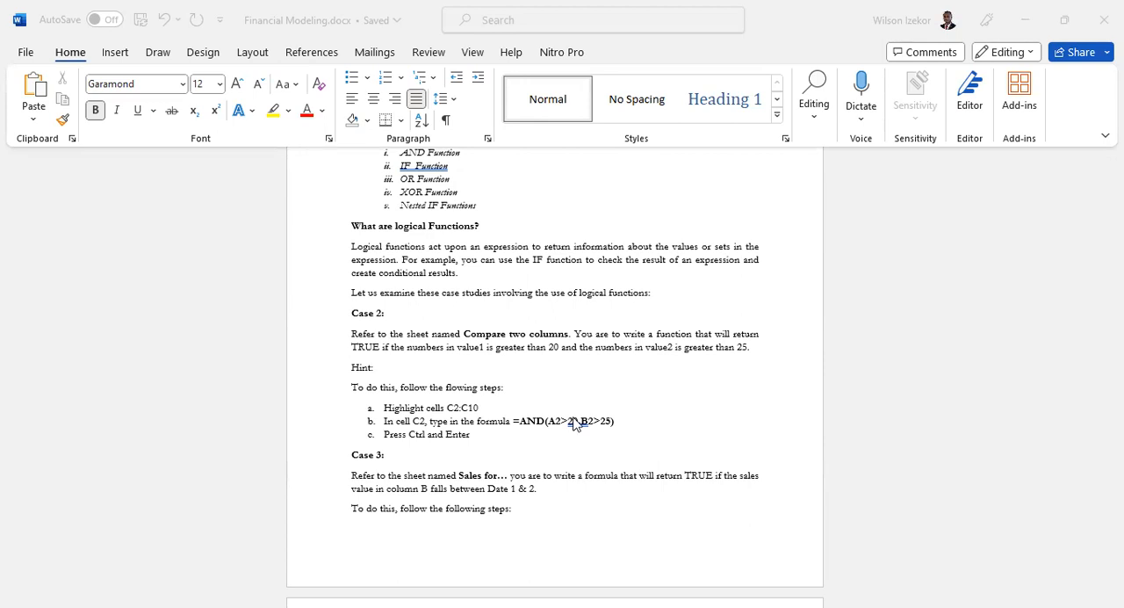
- Read the logical function case studies in the training document, from the AND cases through the OR cases for text and numbers
scroll(575, 423, up, 3)
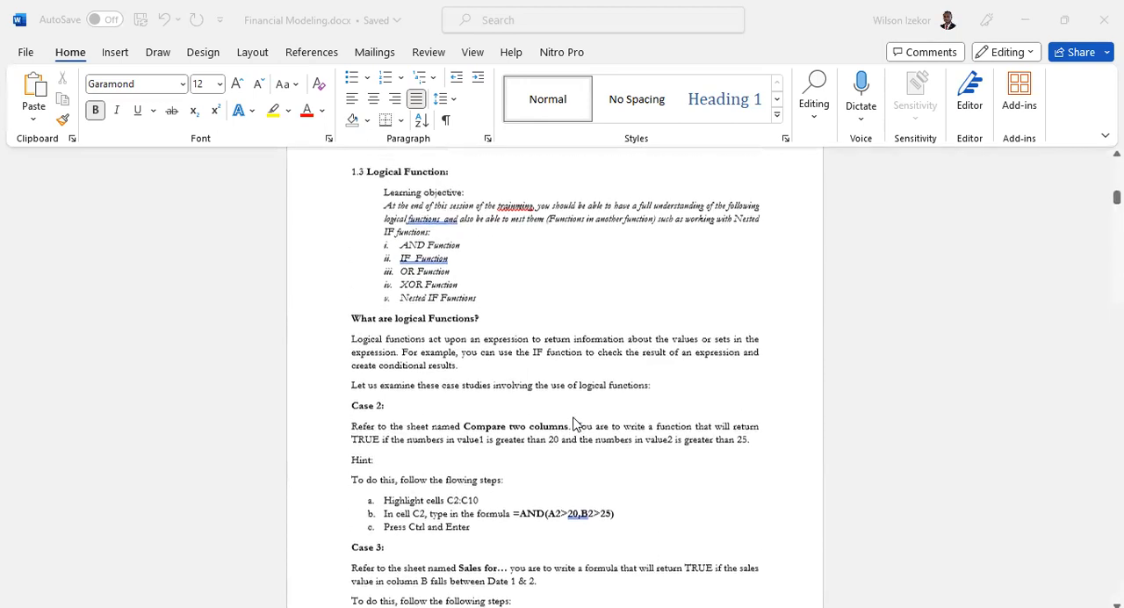
scroll(573, 421, down, 9)
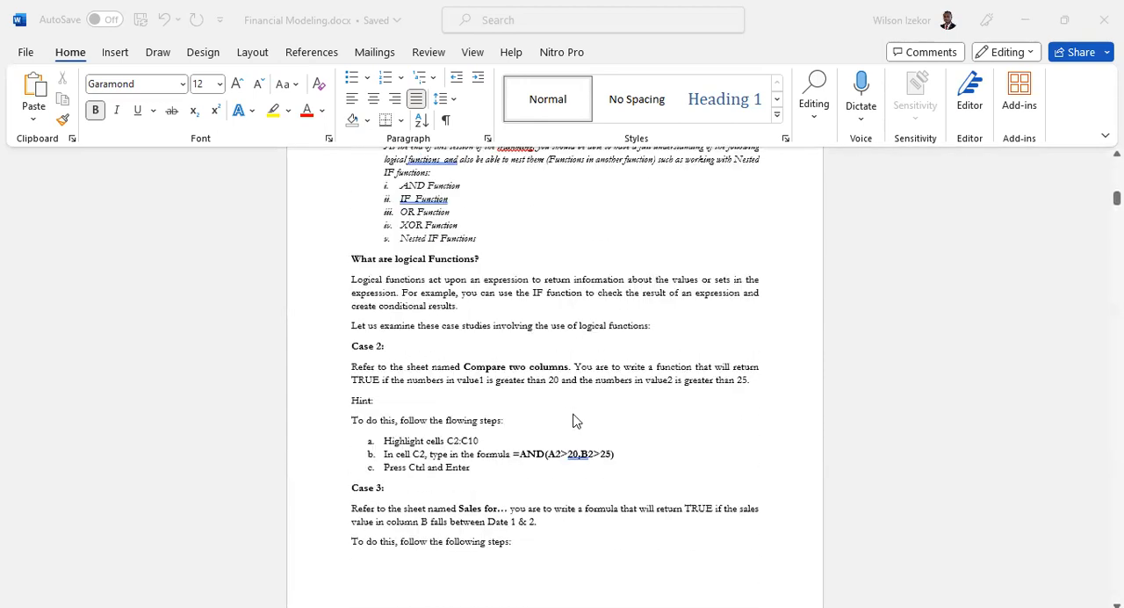
scroll(572, 420, down, 2)
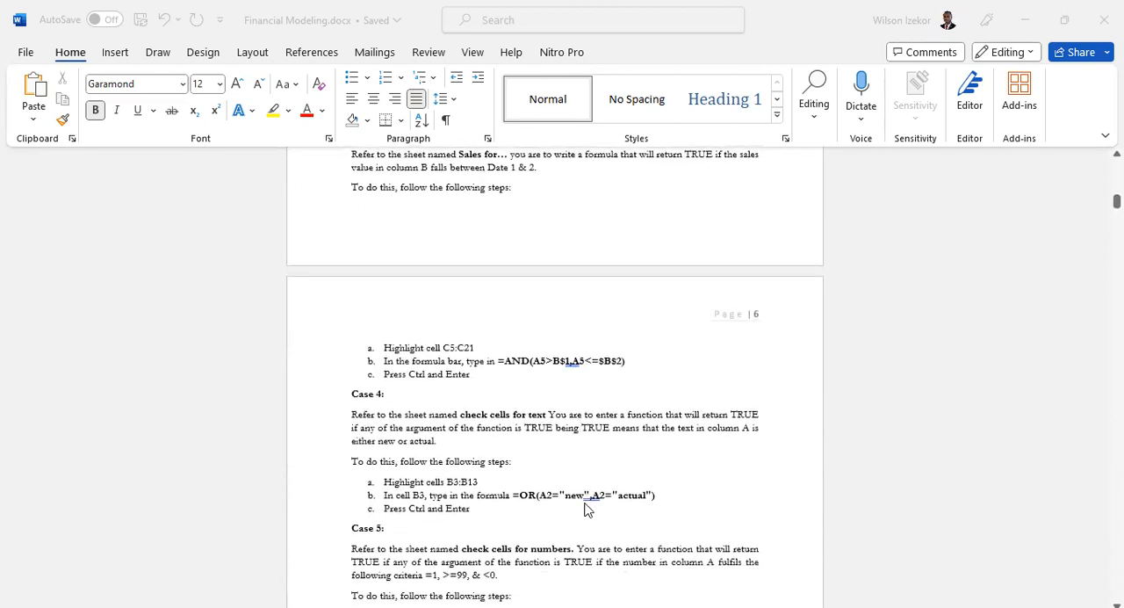
scroll(586, 508, up, 4)
scroll(585, 511, down, 4)
scroll(586, 511, down, 2)
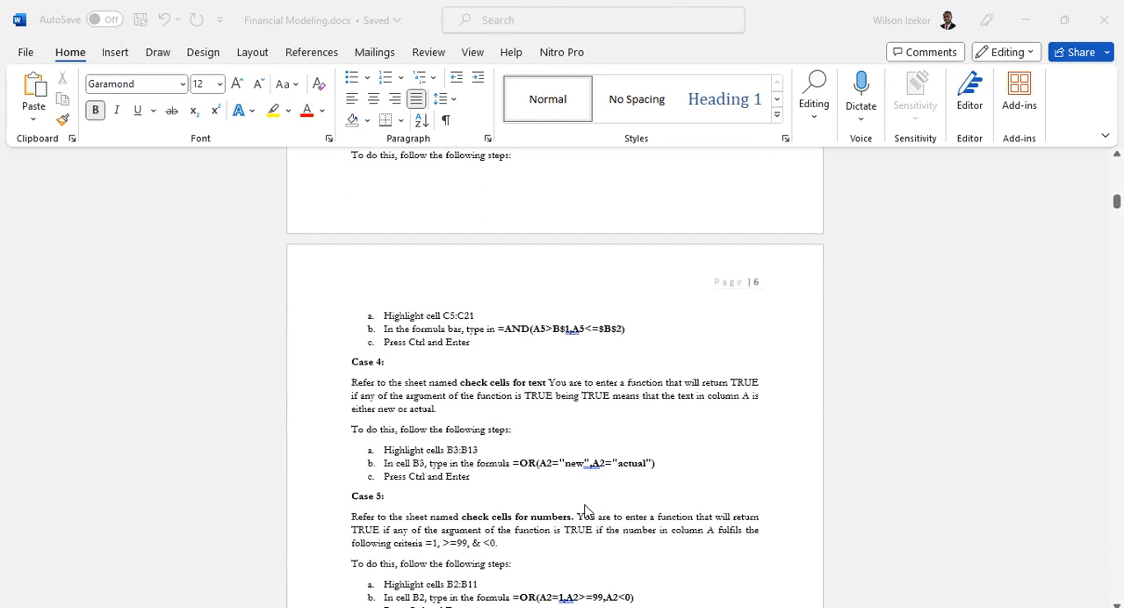
scroll(586, 509, down, 1)
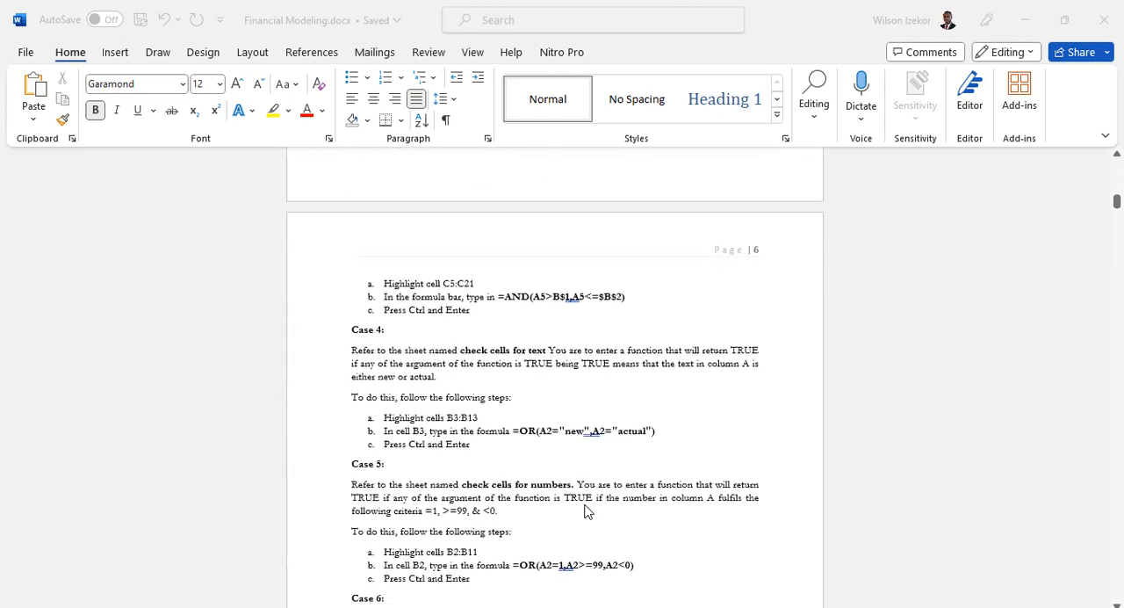
scroll(587, 512, down, 1)
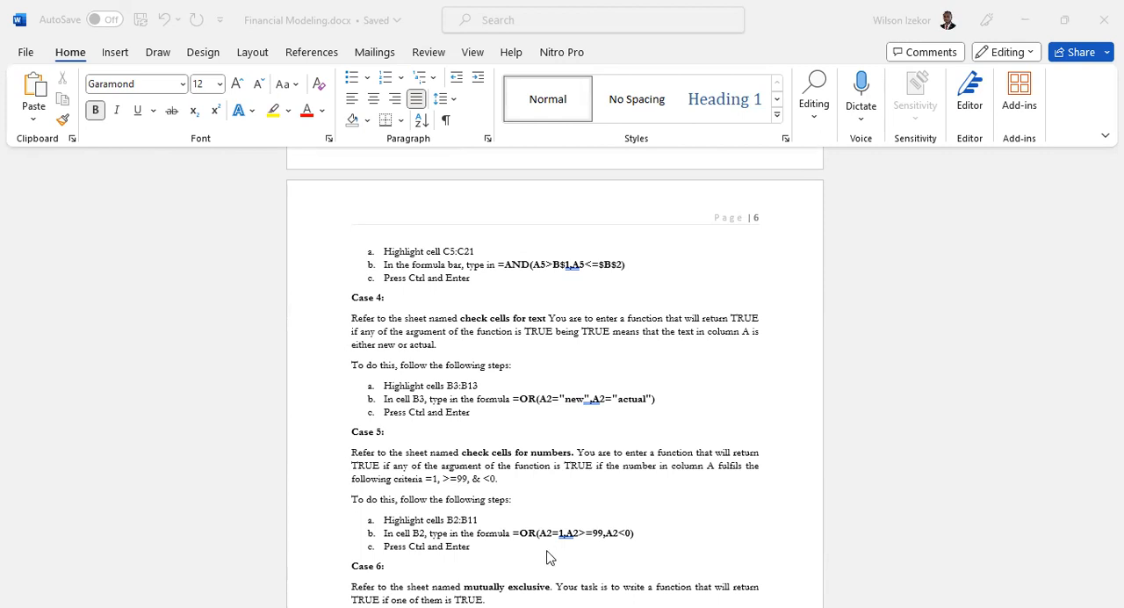
scroll(513, 441, up, 1)
scroll(514, 444, down, 1)
scroll(513, 443, down, 1)
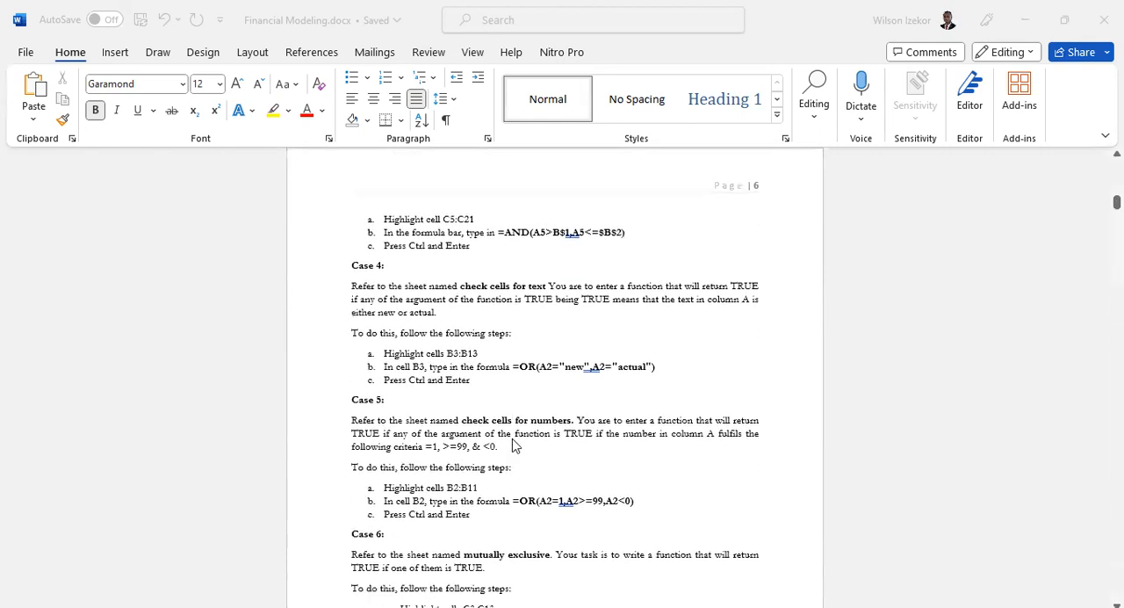
scroll(513, 446, up, 1)
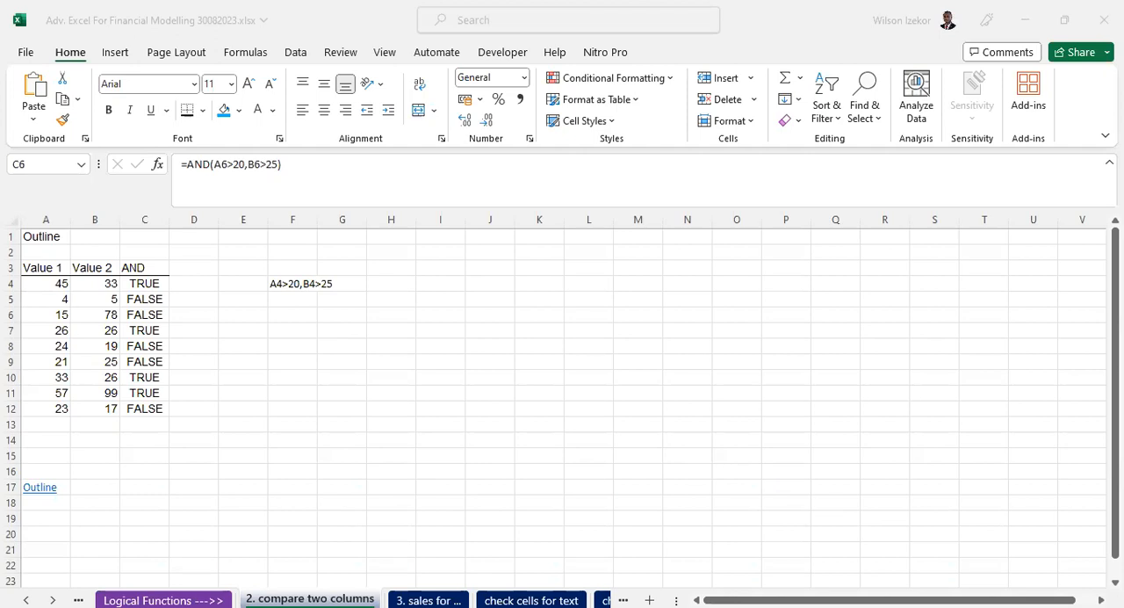
- Switch to the Excel workbook Adv. Excel For Financial Modelling 30082023.xlsx and open the sheet "check cells for text"
click(428, 599)
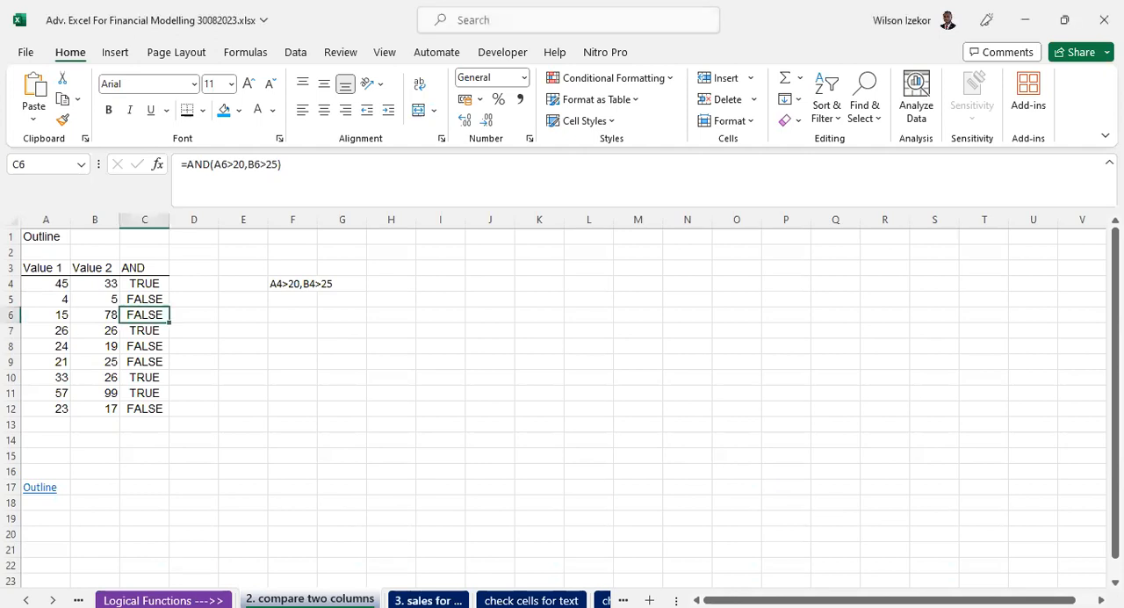
key(ctrl+Page_Down)
key(ctrl+Page_Down)
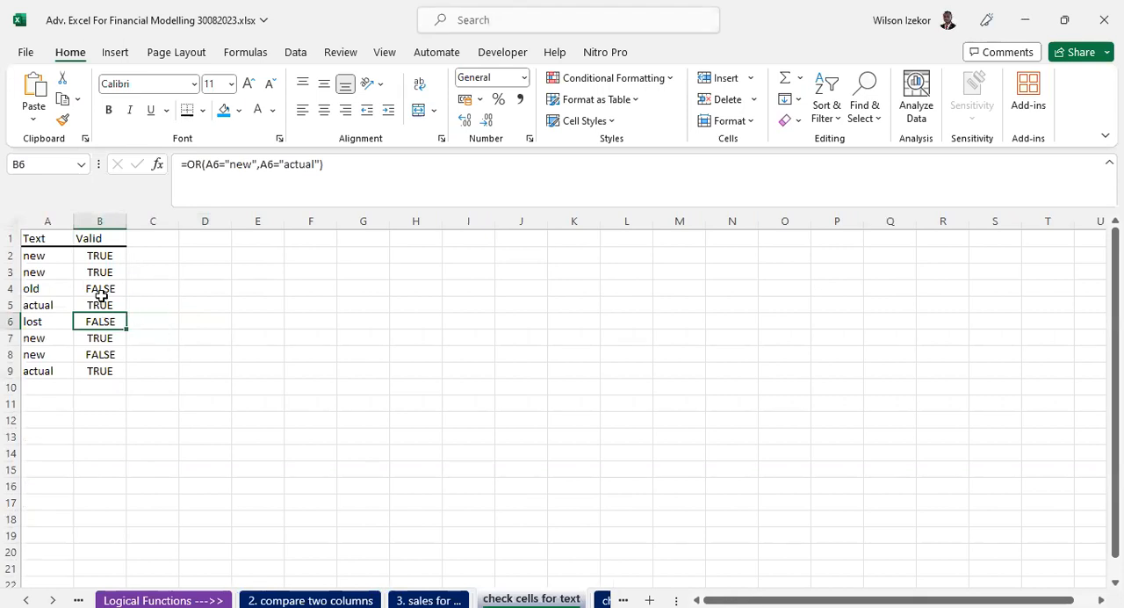
- Examine the Text and Valid headings and the existing OR formula in B2, leaving the formula as it is
click(31, 238)
click(88, 238)
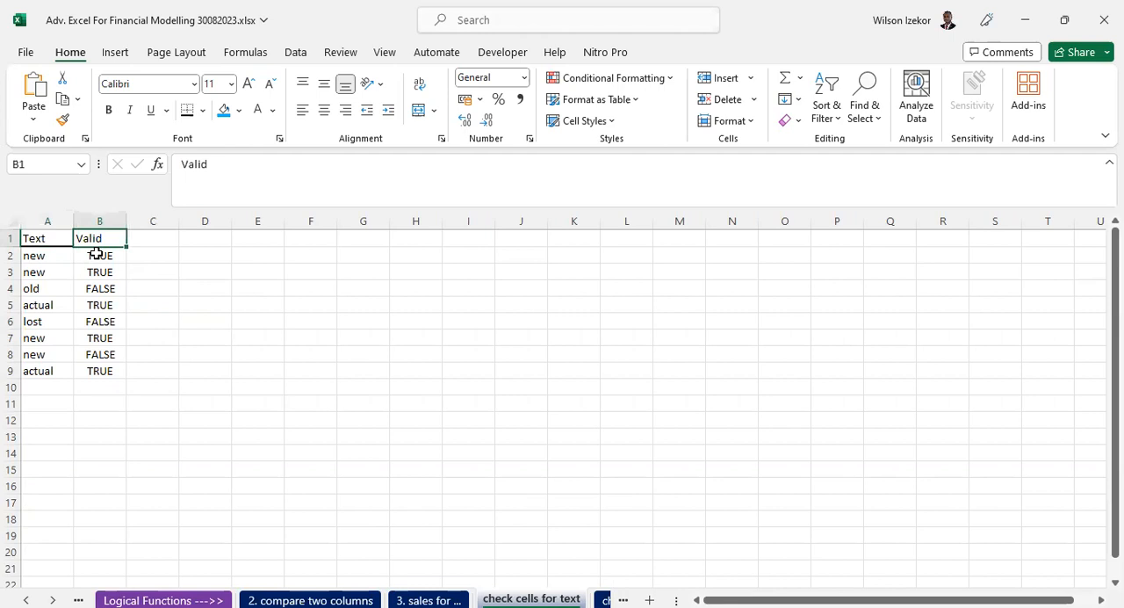
click(102, 253)
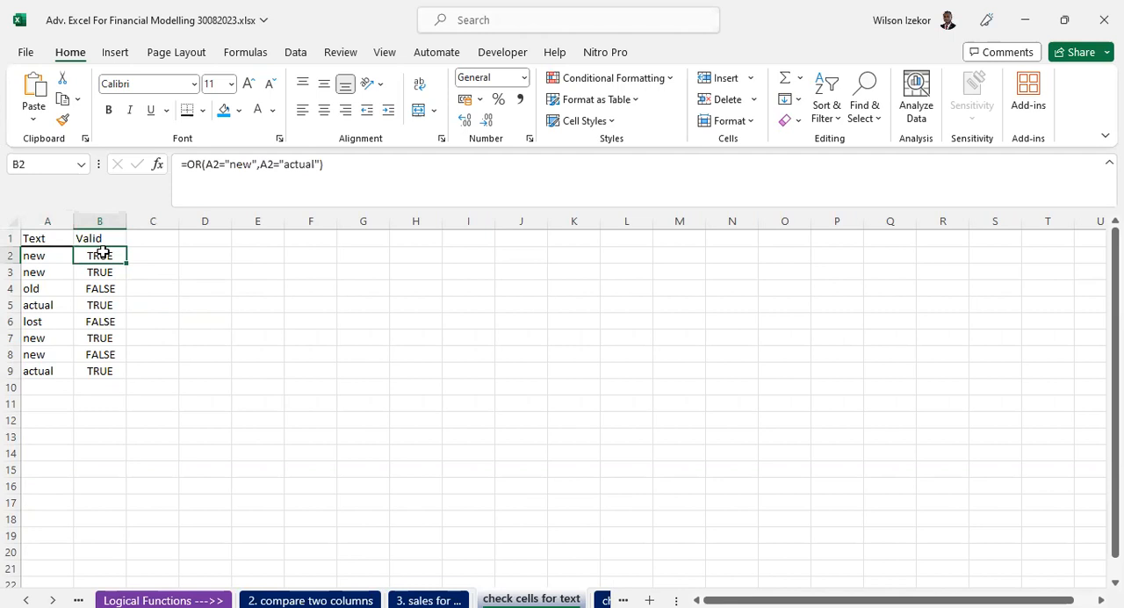
click(280, 270)
click(269, 253)
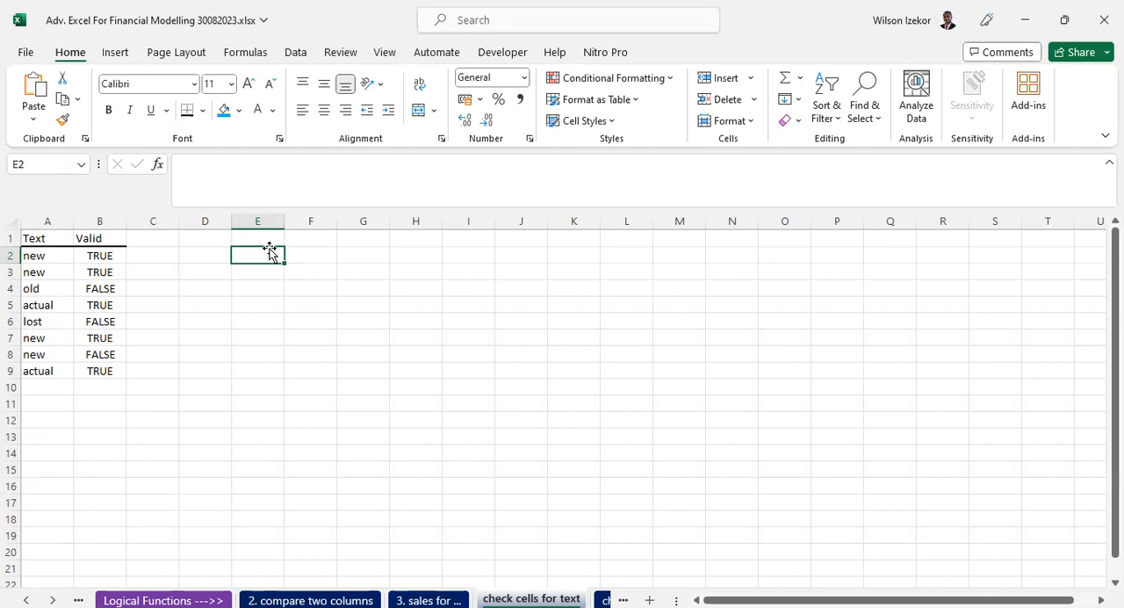
click(112, 259)
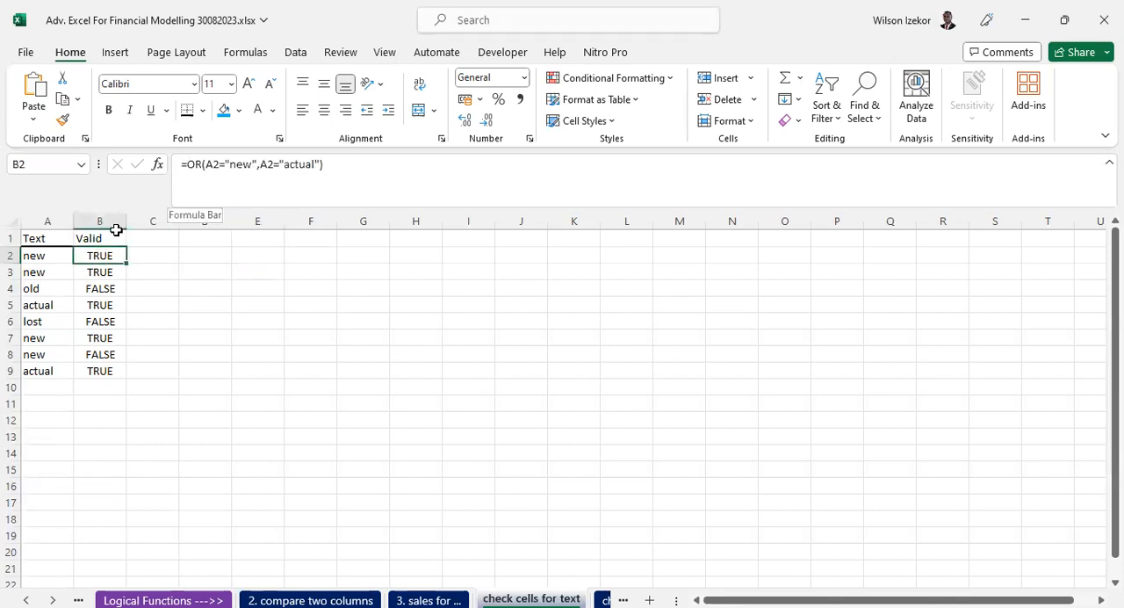
double_click(93, 256)
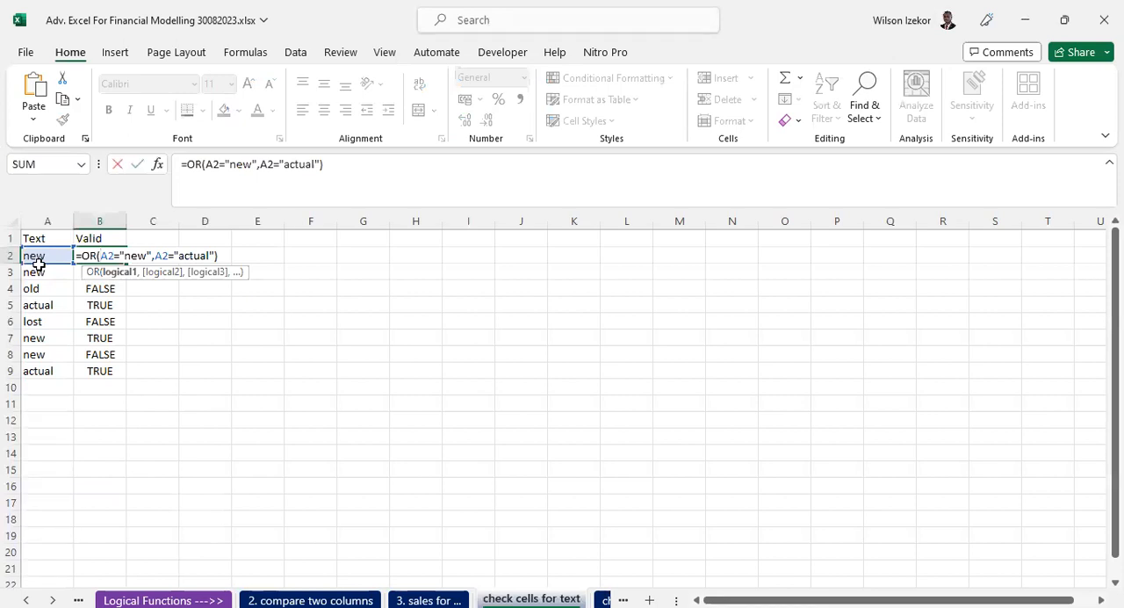
key(ctrl+Return)
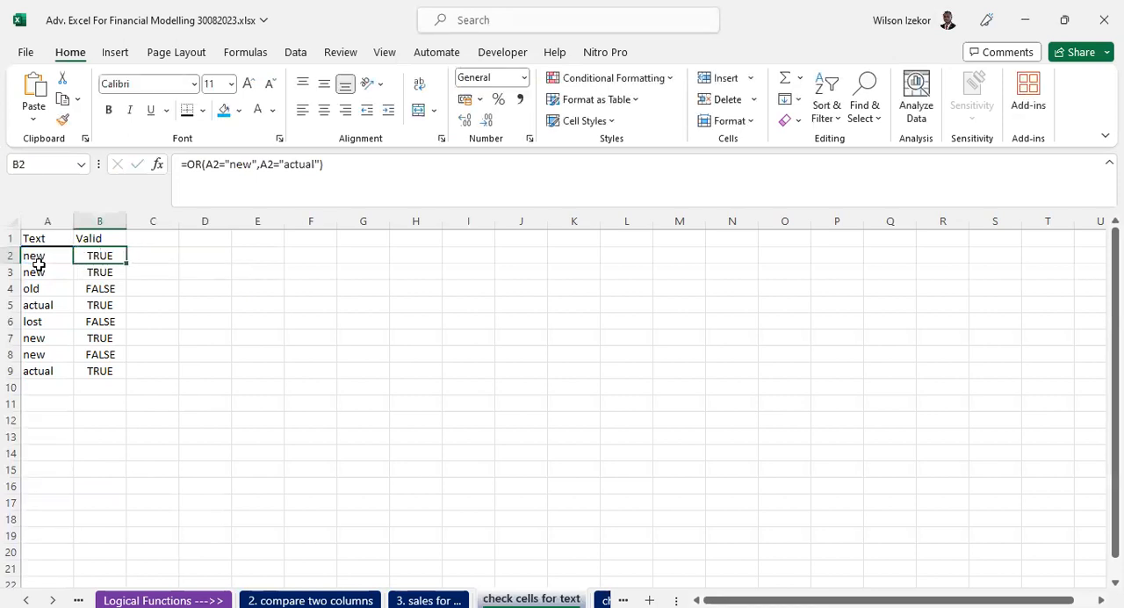
- Clear the Valid results in B2:B9 and begin an OR formula for that range with the condition A2="new"
drag(91, 254, 99, 367)
key(Delete)
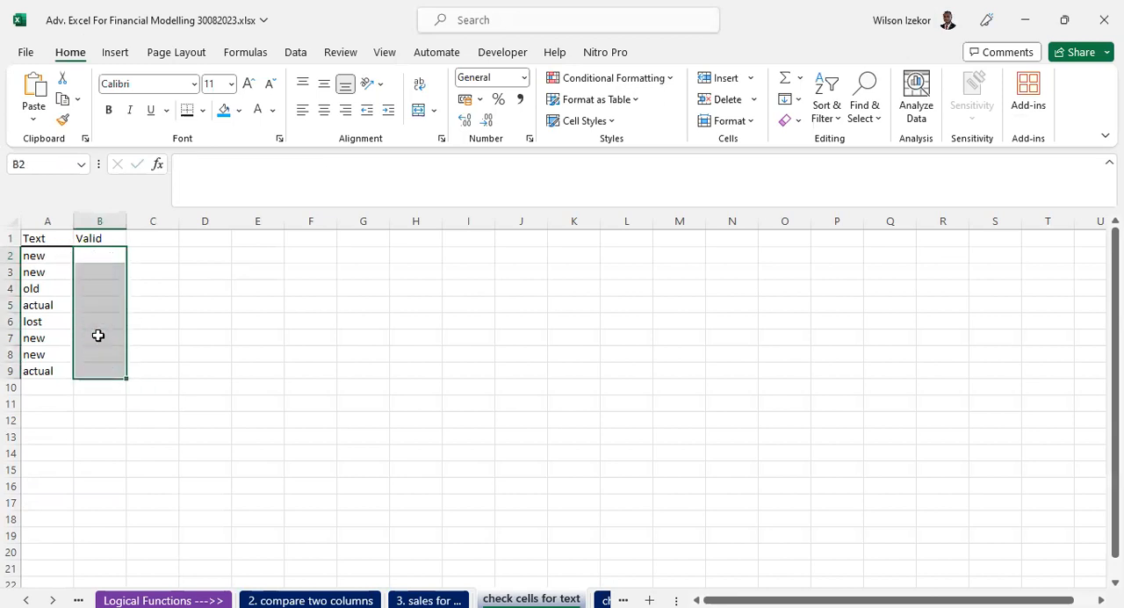
drag(94, 255, 97, 372)
click(200, 161)
text(=)
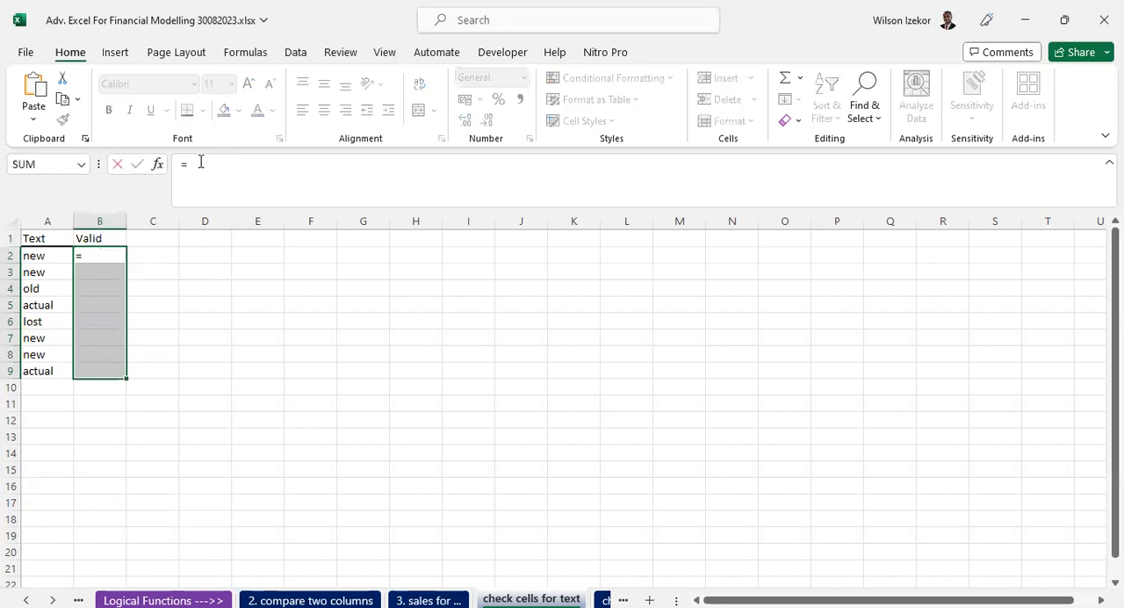
text(or()
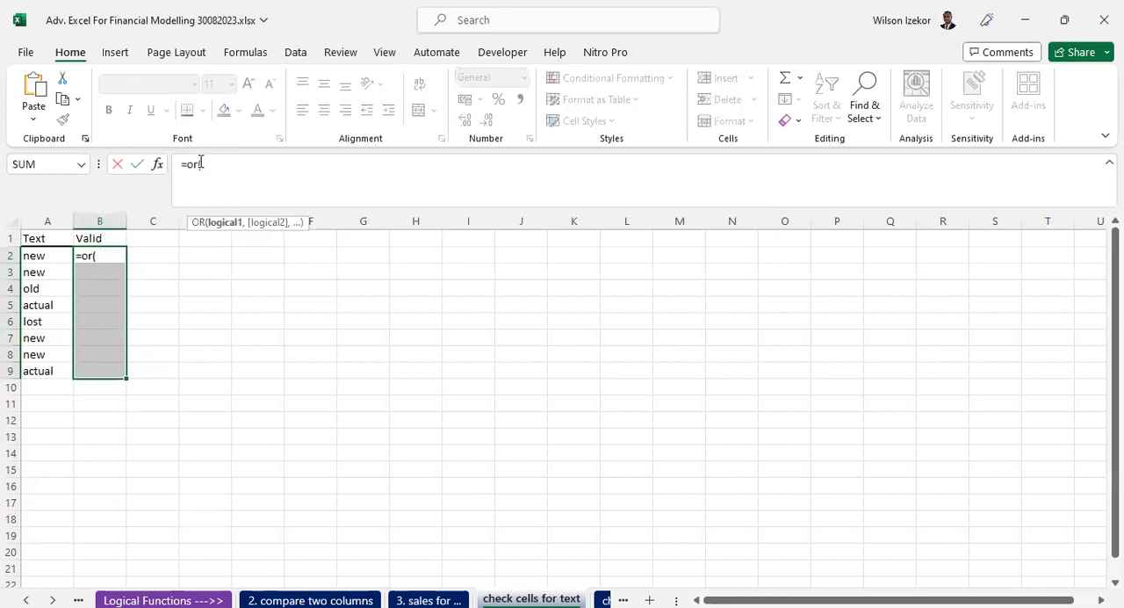
click(27, 255)
text(=)
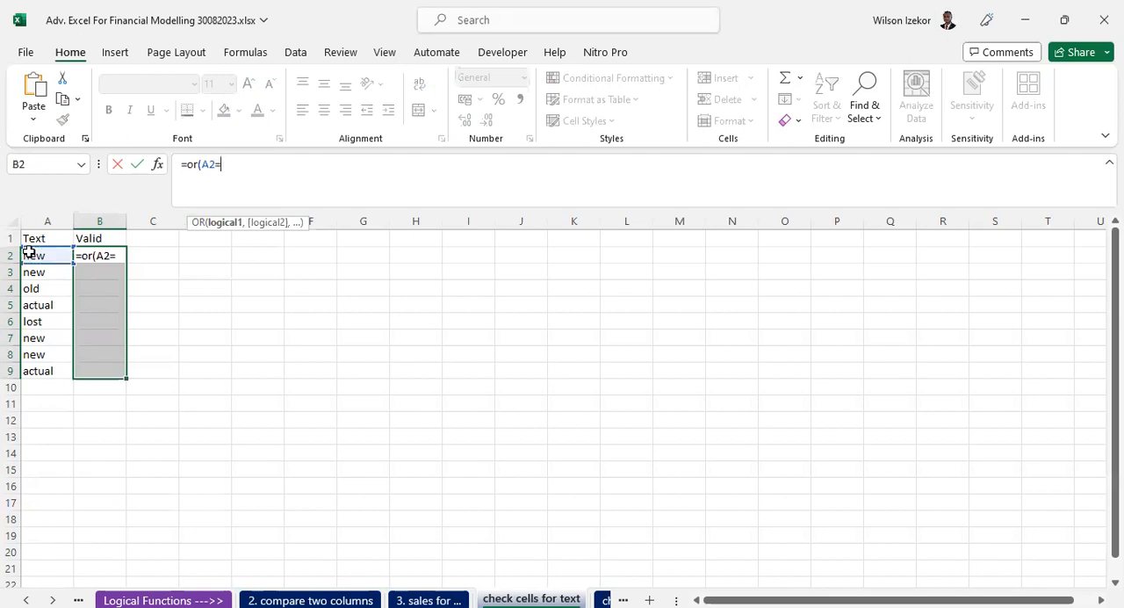
text("new")
text(,)
- Add the second condition A2="actual" to the OR formula, close it and enter it in all of B2:B9
click(29, 252)
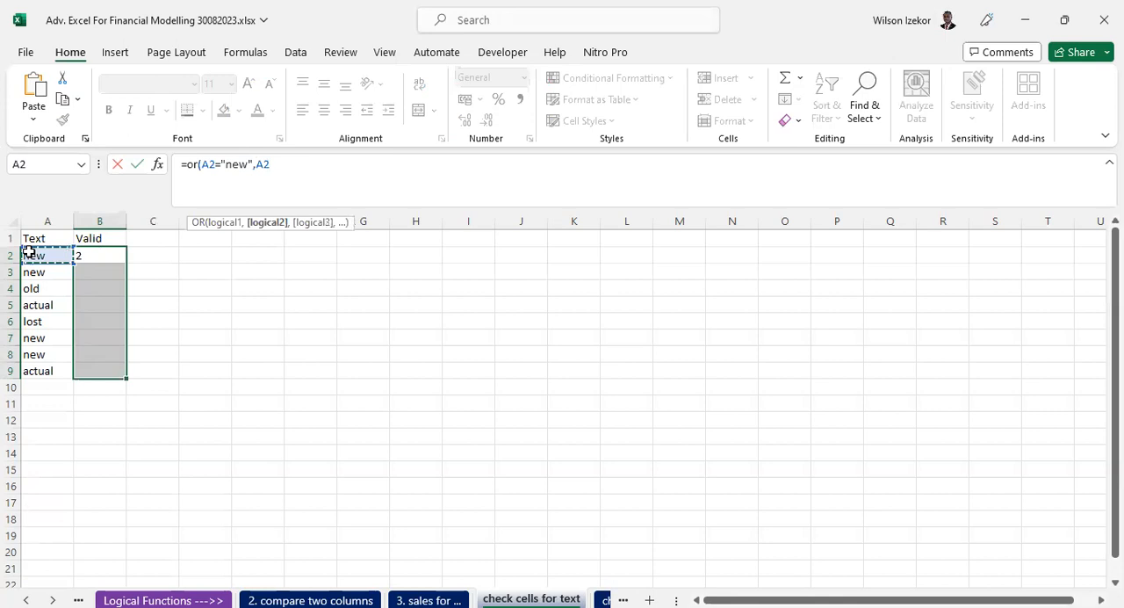
text(=)
text(")
text(actuiual)
key(BackSpace)
key(BackSpace)
key(BackSpace)
key(BackSpace)
text(al")
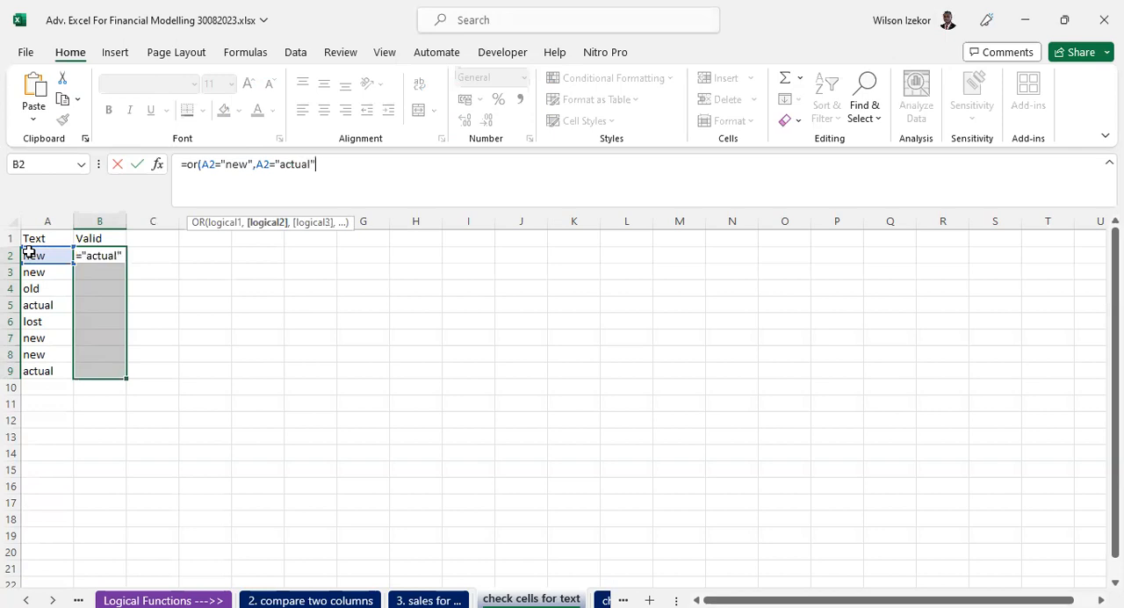
text())
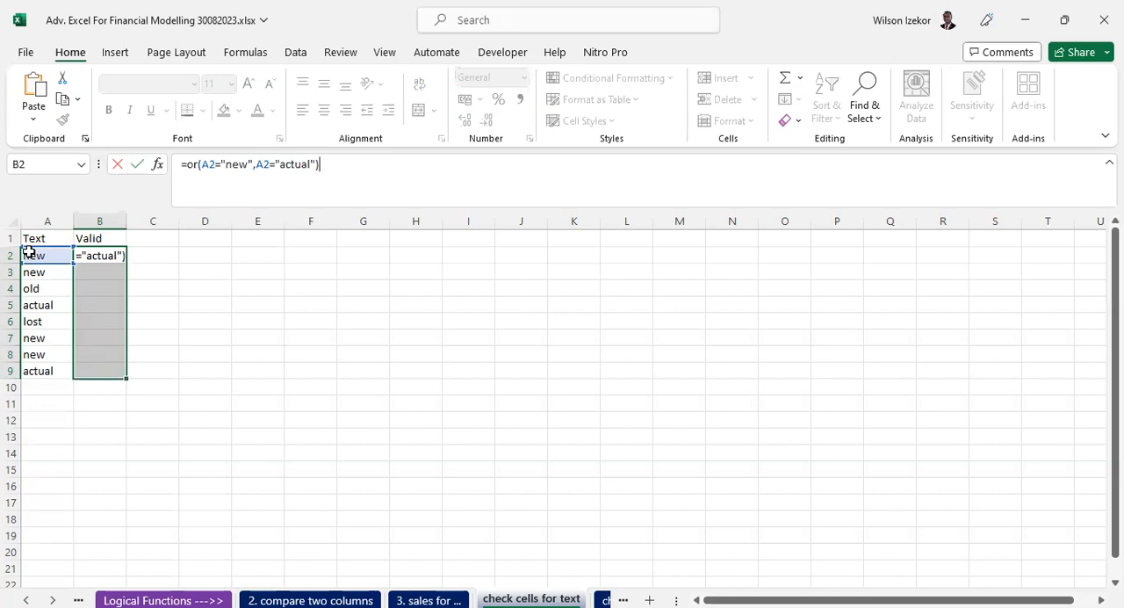
key(ctrl+Return)
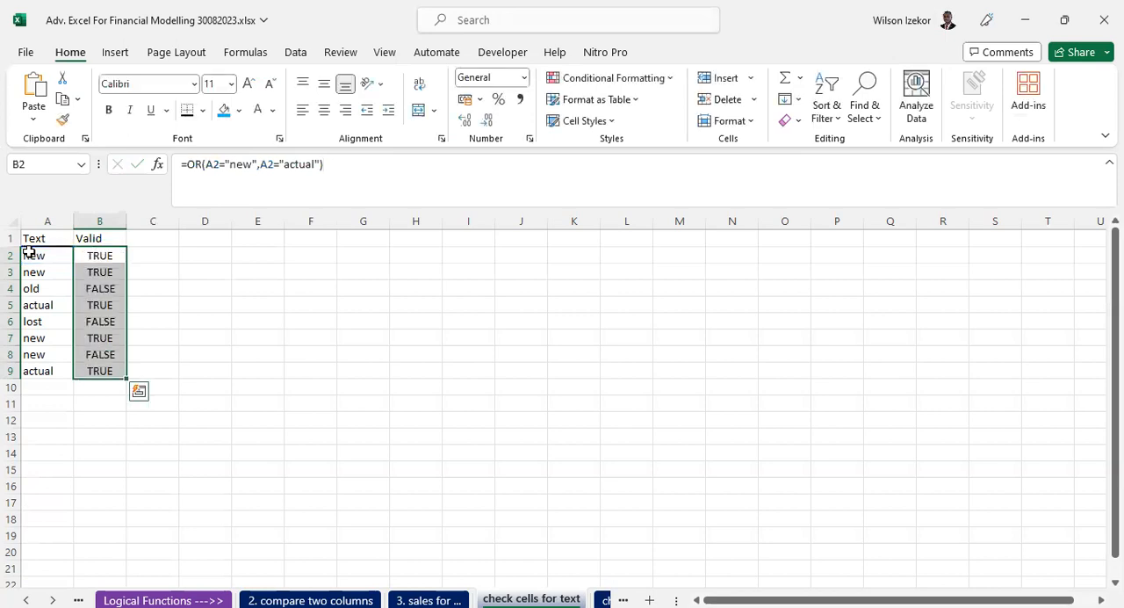
- Check the OR formulas and results in the Valid column against the text in column A, row by row from 2 to 9
click(53, 257)
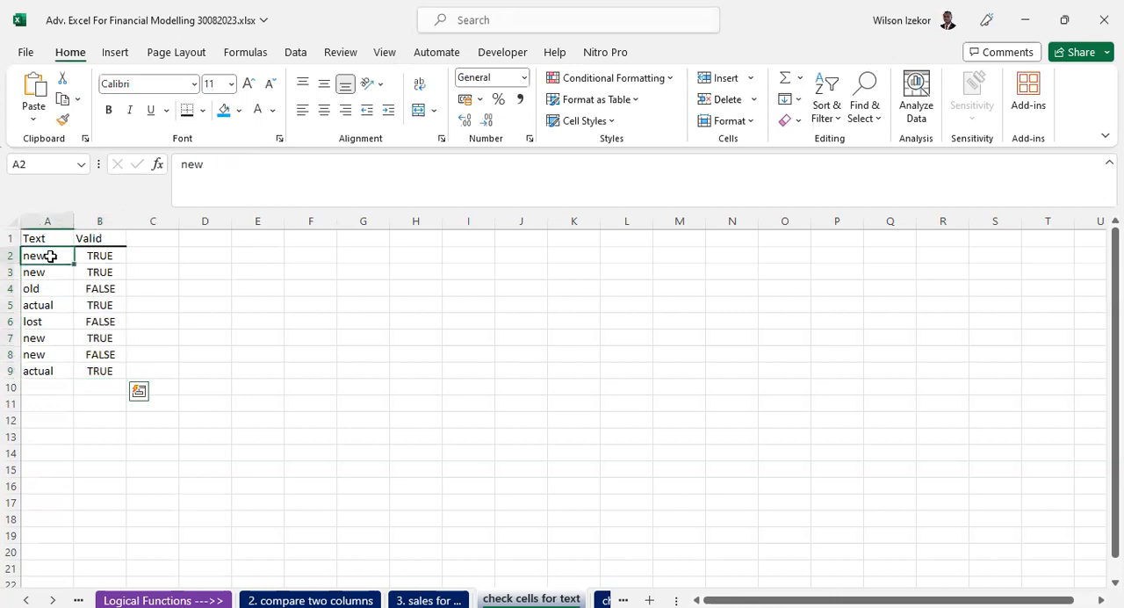
click(103, 255)
click(99, 274)
click(32, 273)
click(107, 274)
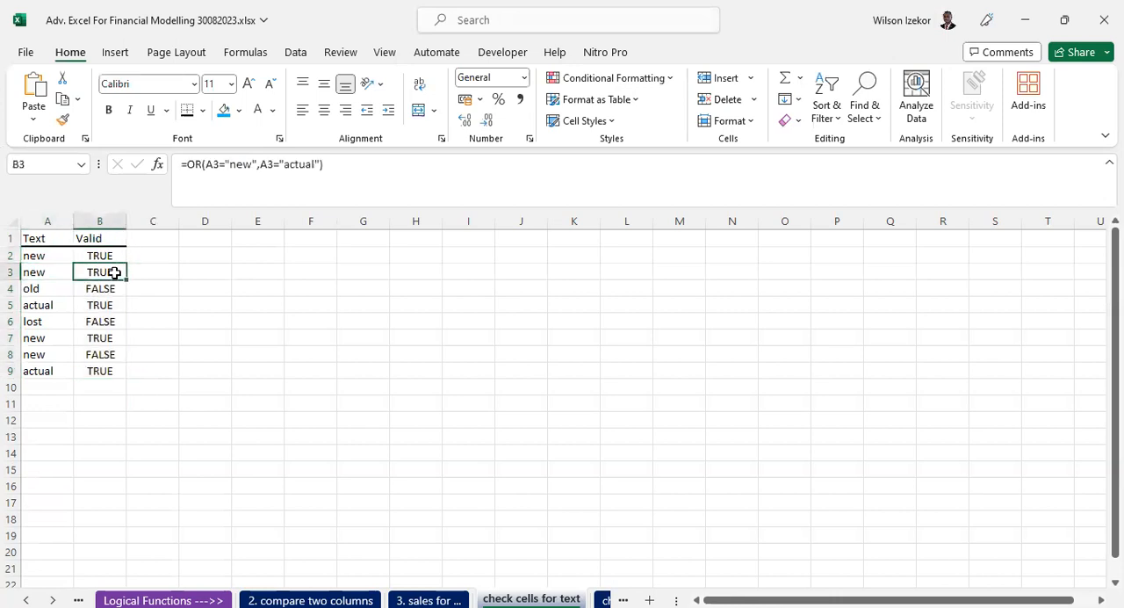
click(35, 290)
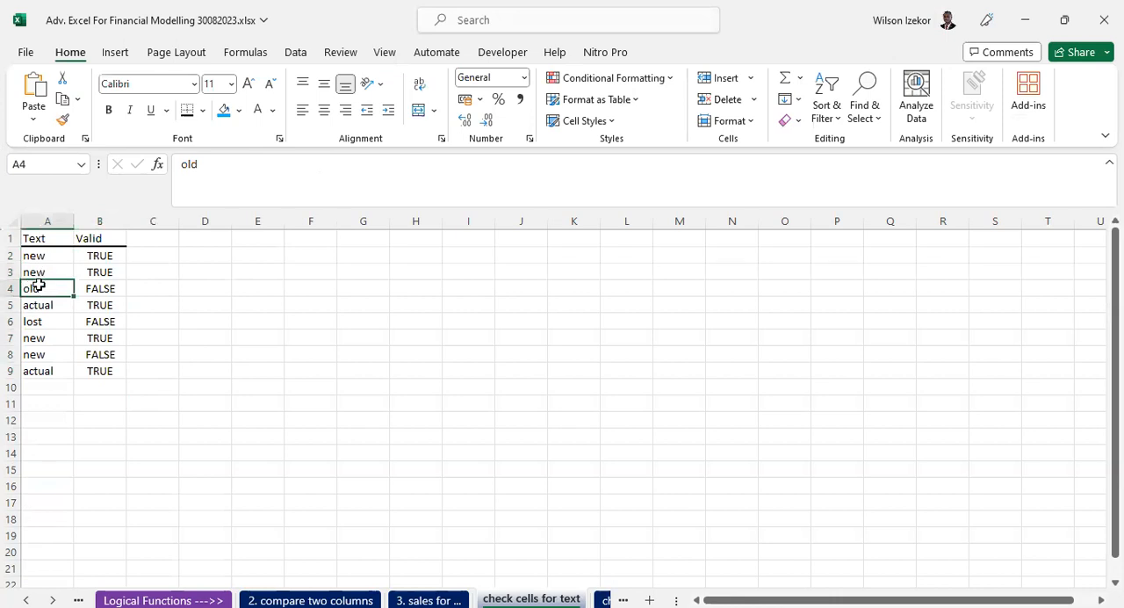
click(99, 290)
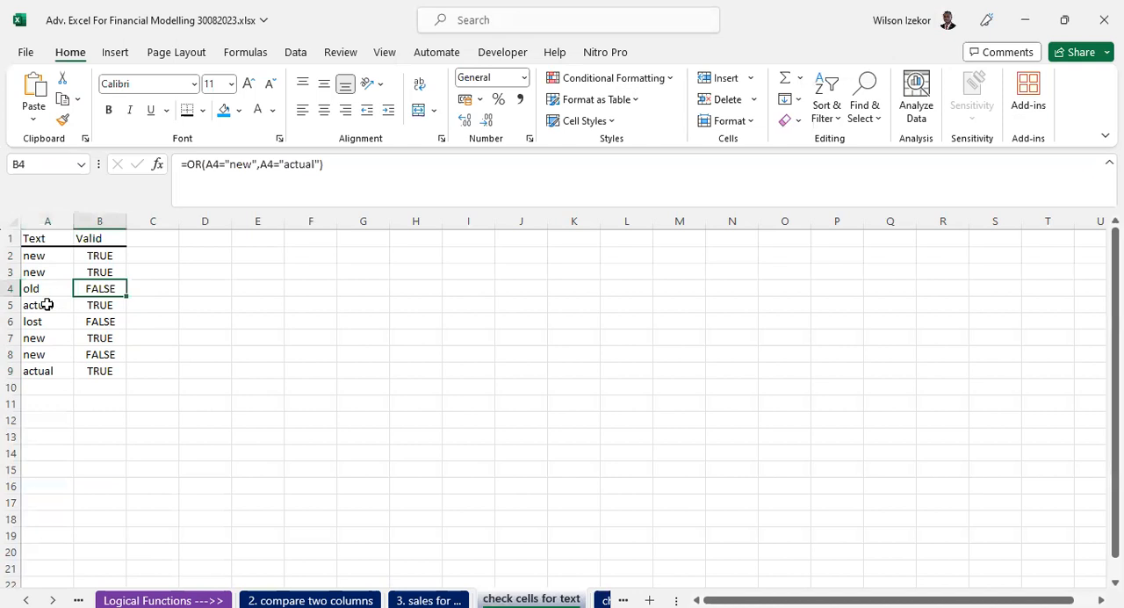
click(102, 303)
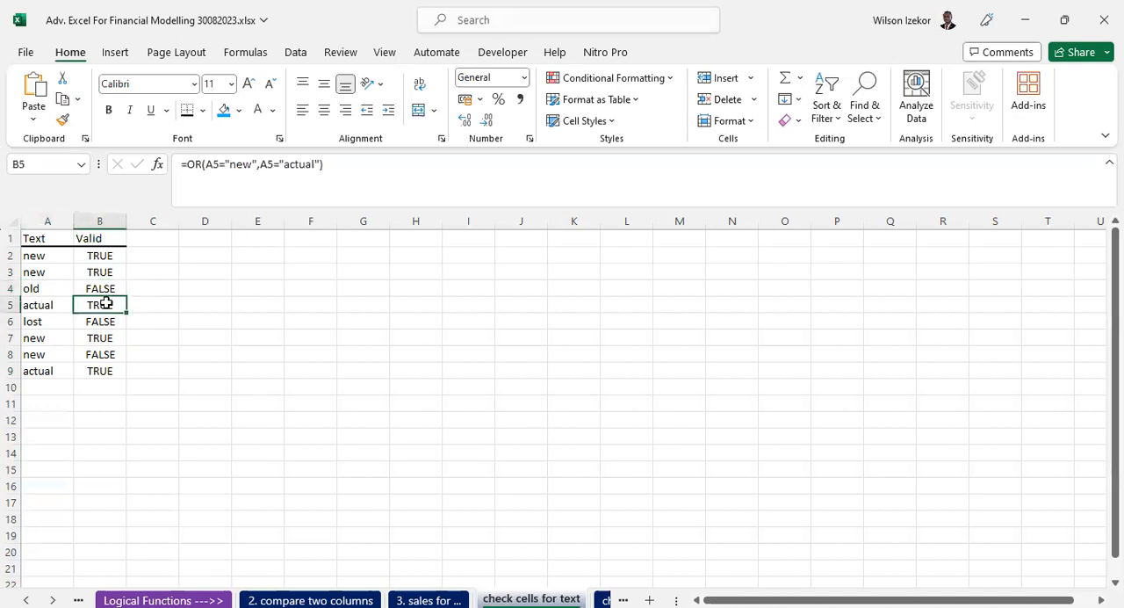
click(46, 309)
click(88, 322)
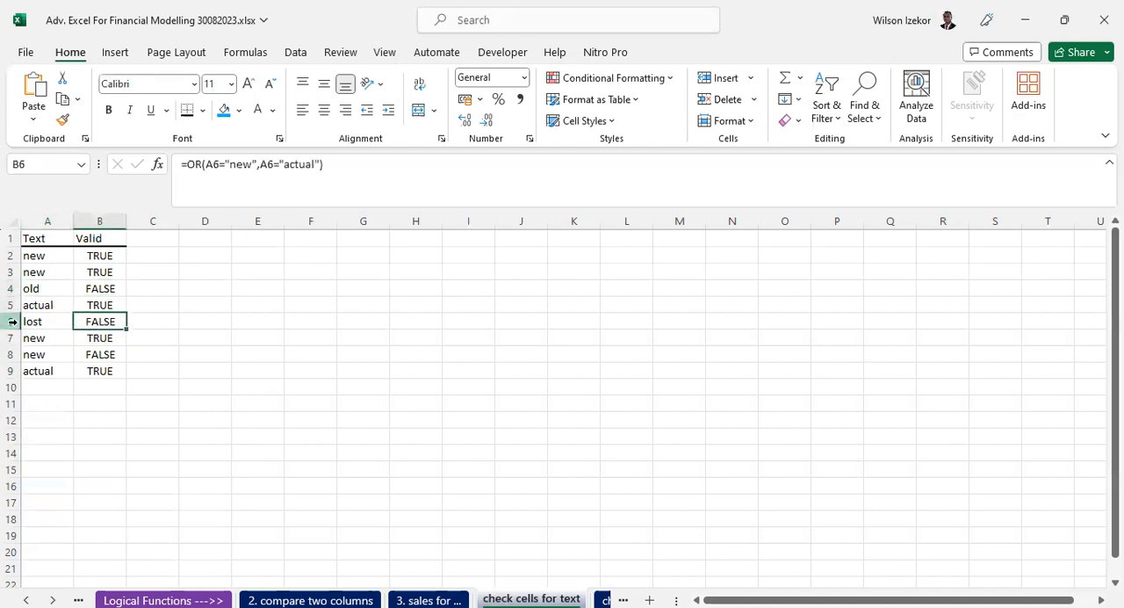
click(40, 321)
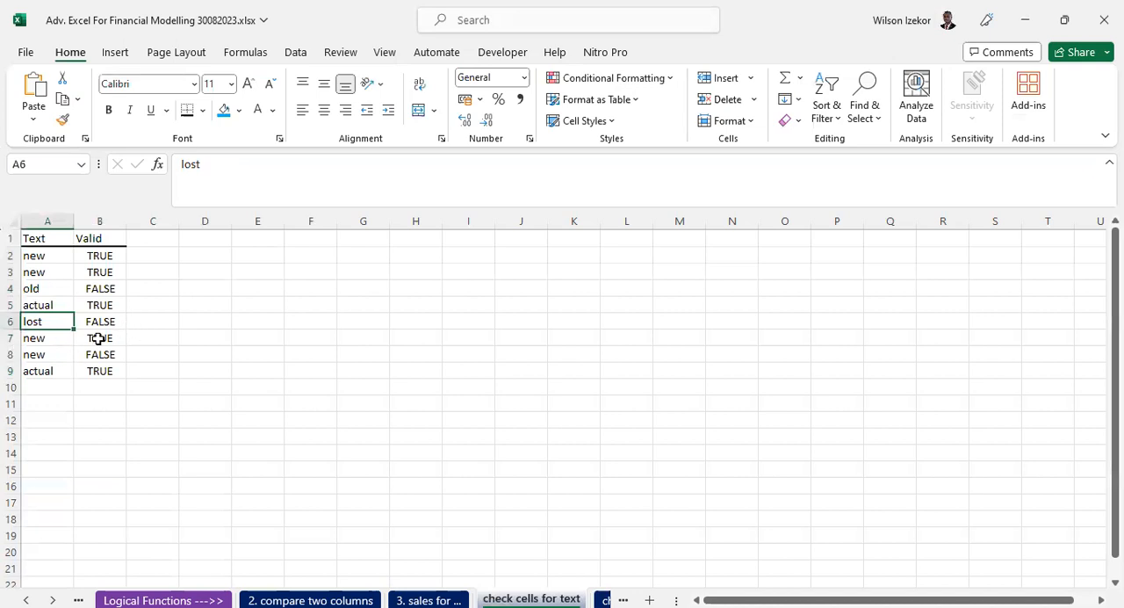
click(37, 337)
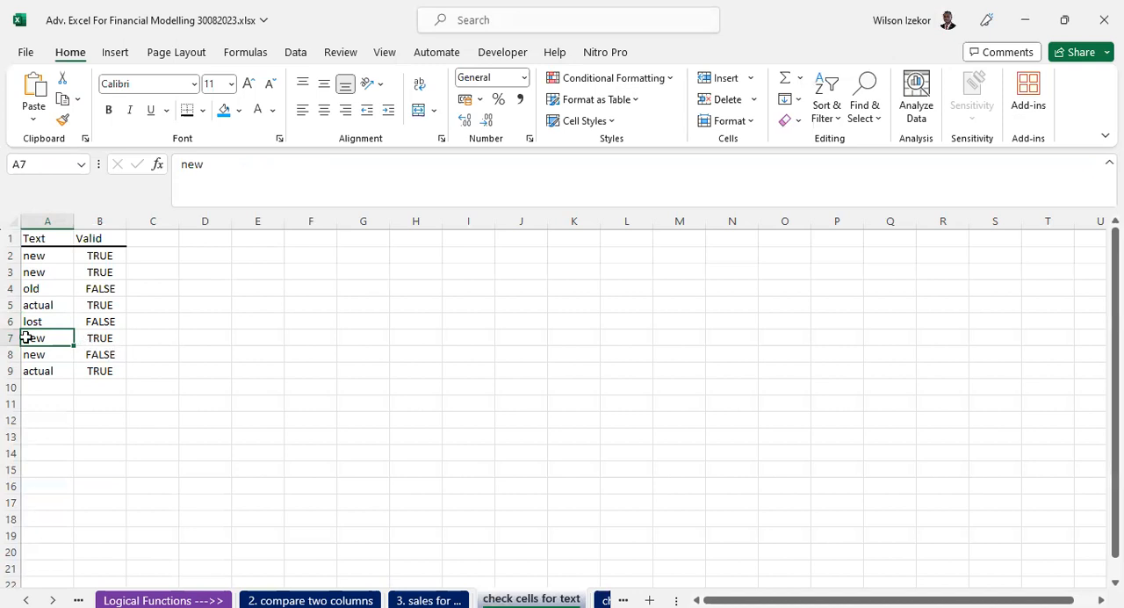
click(99, 354)
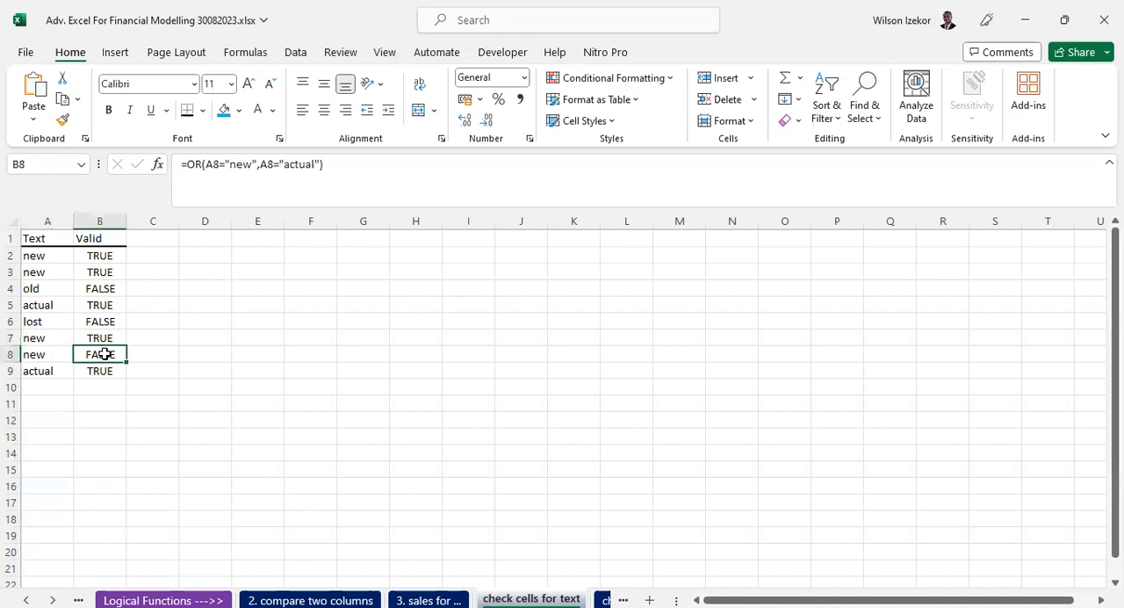
click(39, 352)
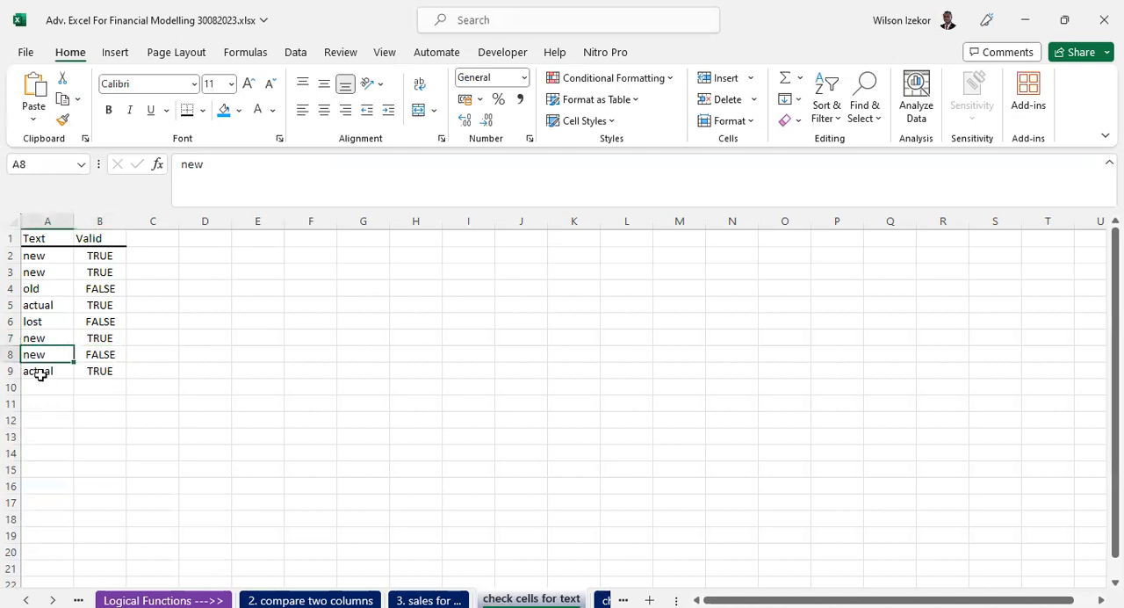
click(106, 371)
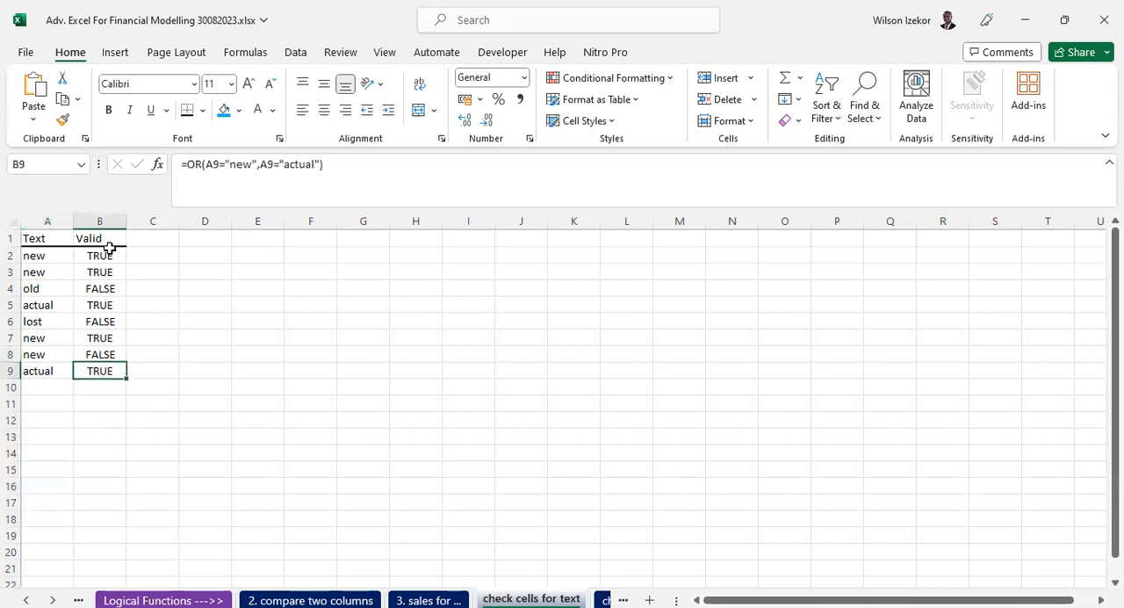
- Refill the OR formula from B2 down through B9 and inspect the formula in B8 without editing it
double_click(96, 351)
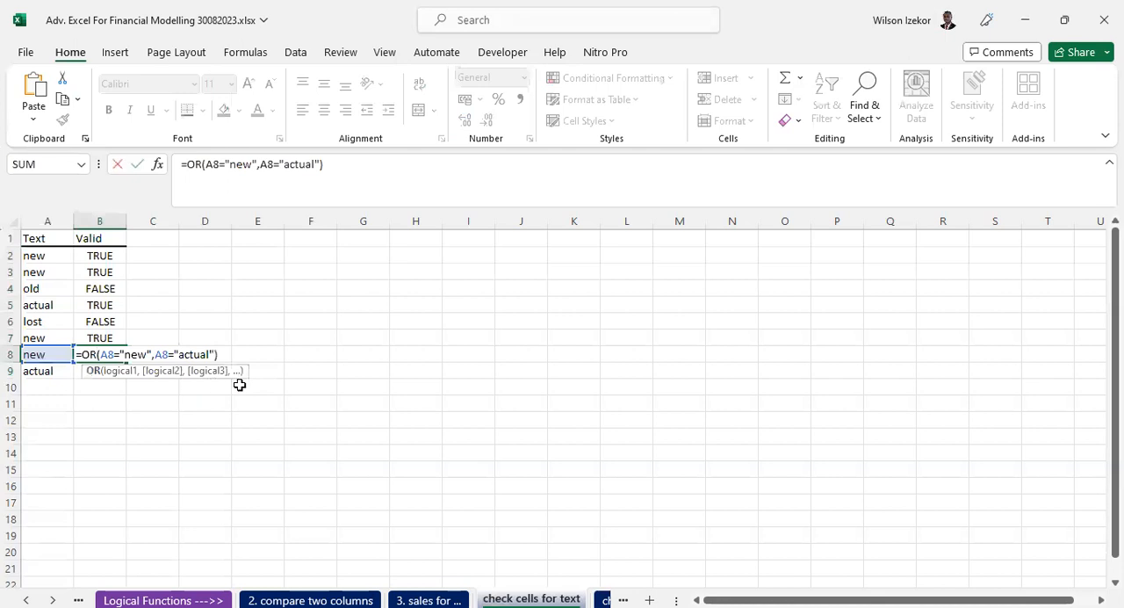
key(Escape)
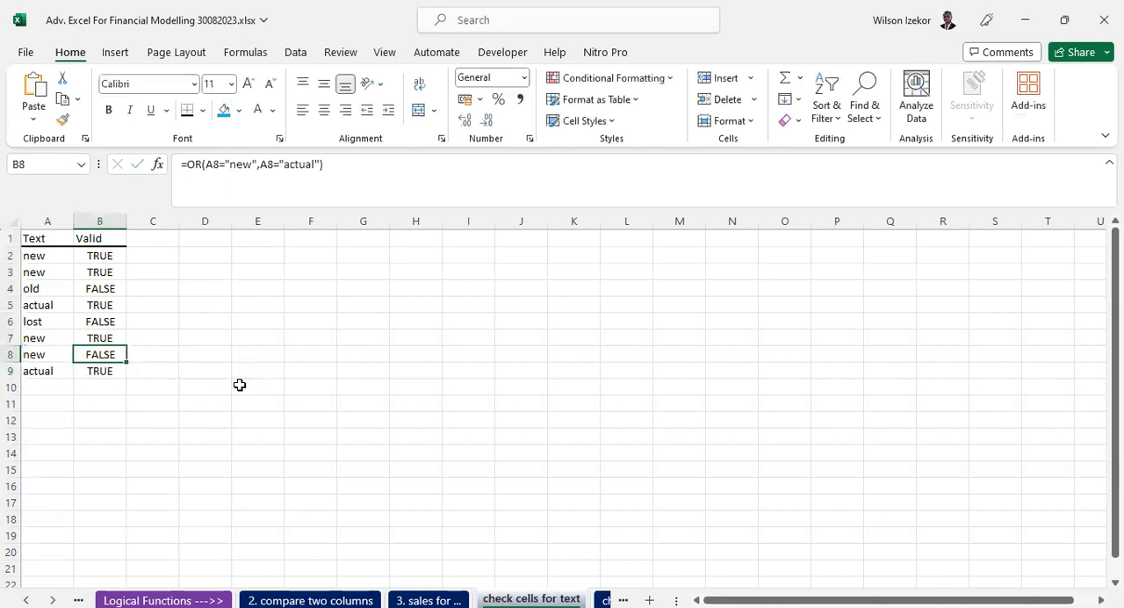
double_click(102, 354)
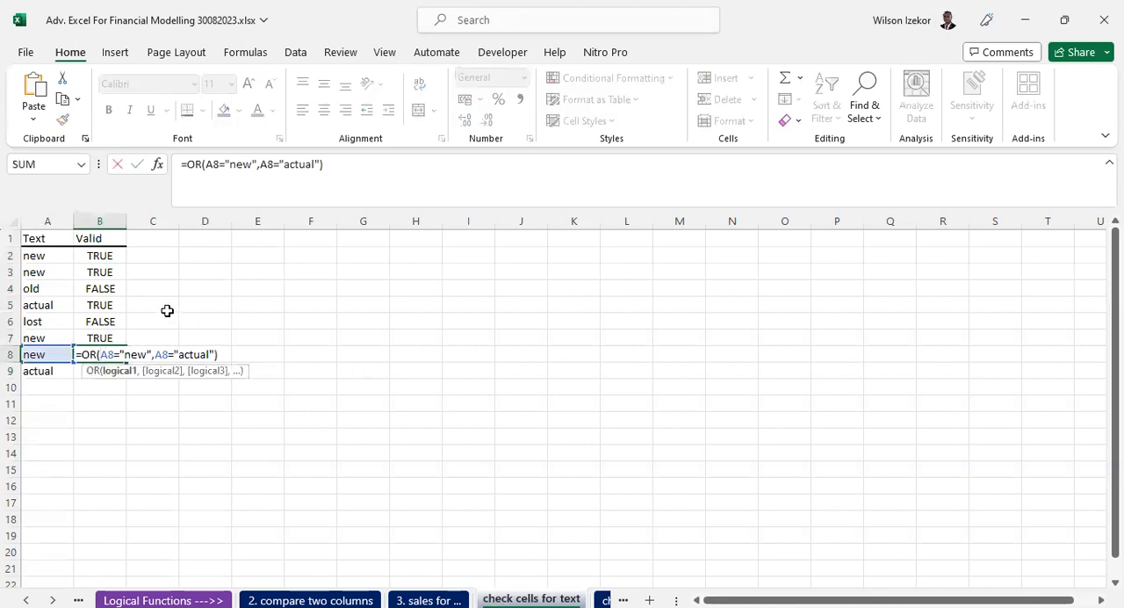
key(Escape)
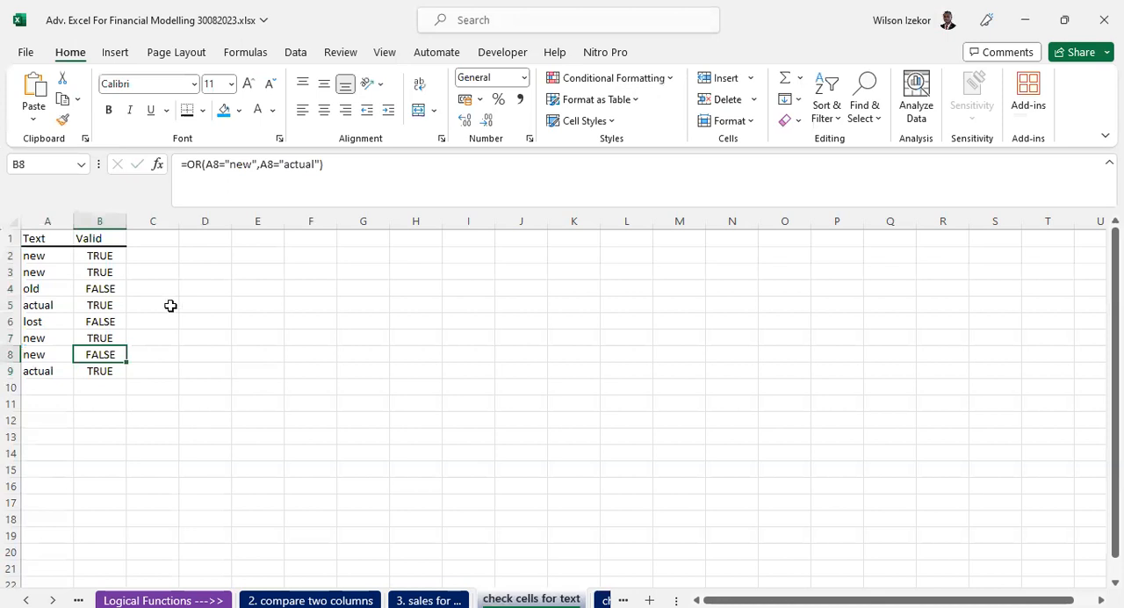
click(118, 256)
mouse_move(118, 255)
mouse_down()
mouse_move(128, 258)
mouse_move(120, 371)
mouse_up()
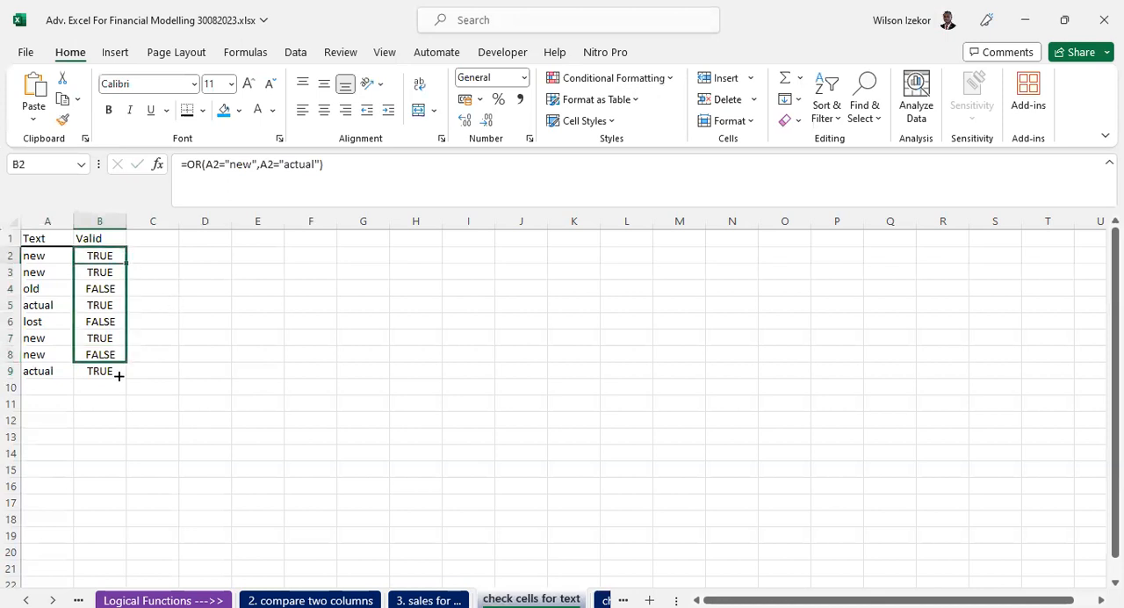
double_click(104, 357)
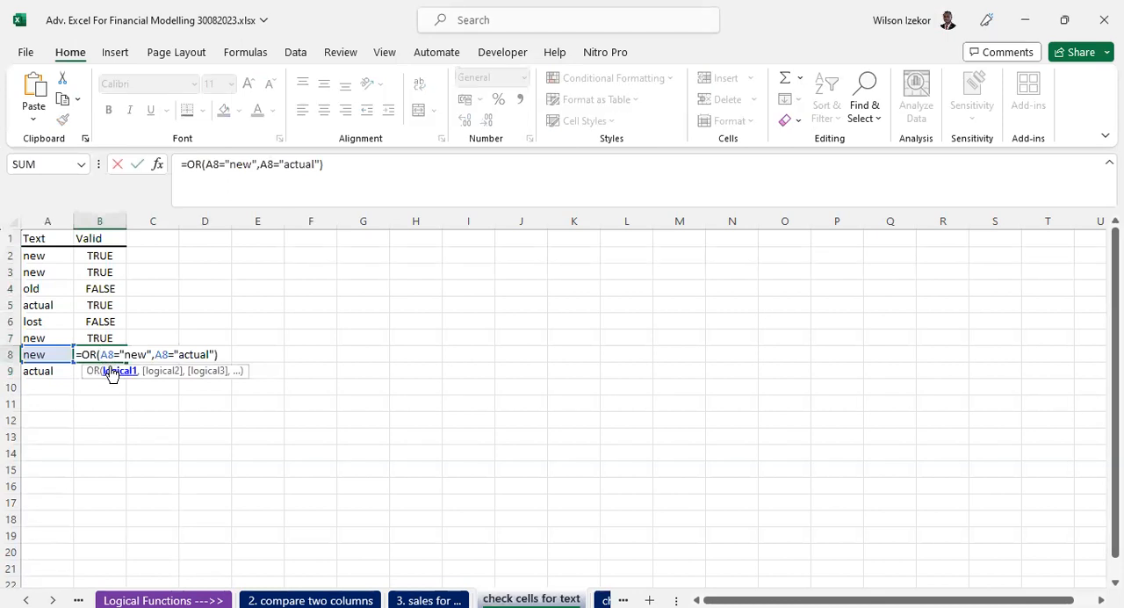
key(Escape)
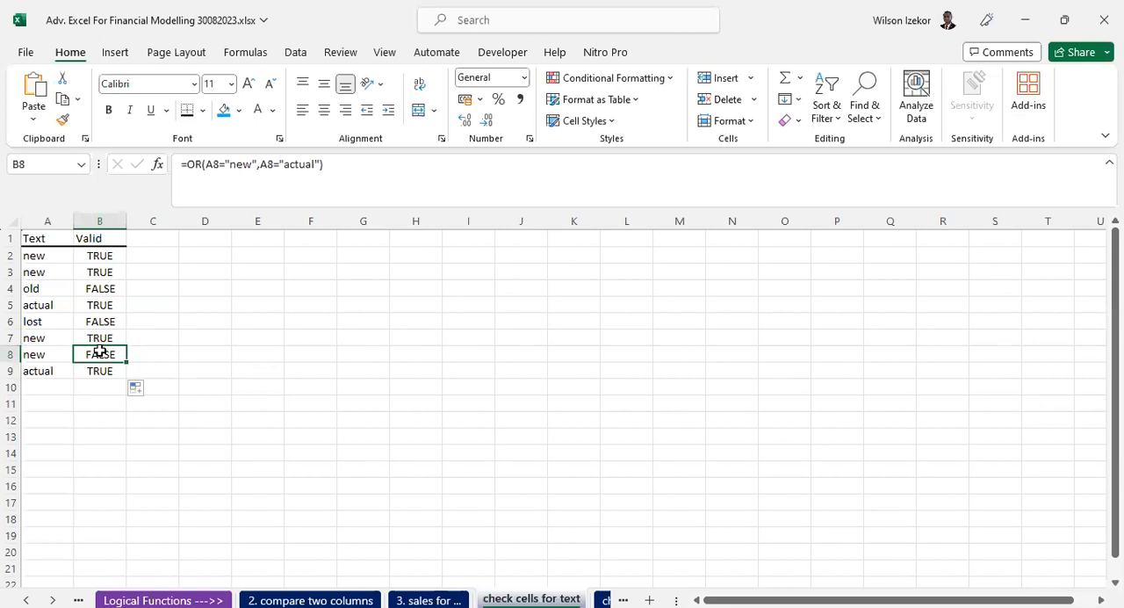
- Copy the text in A2, paste it as values only over A8, and check the result in B8
click(99, 255)
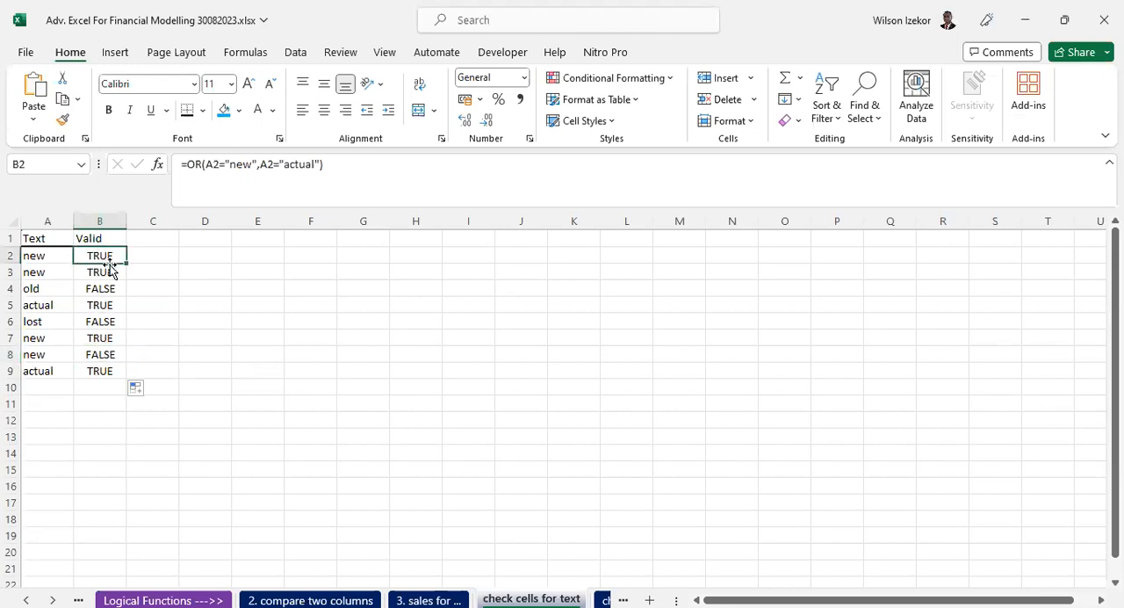
ctrl+click(91, 360)
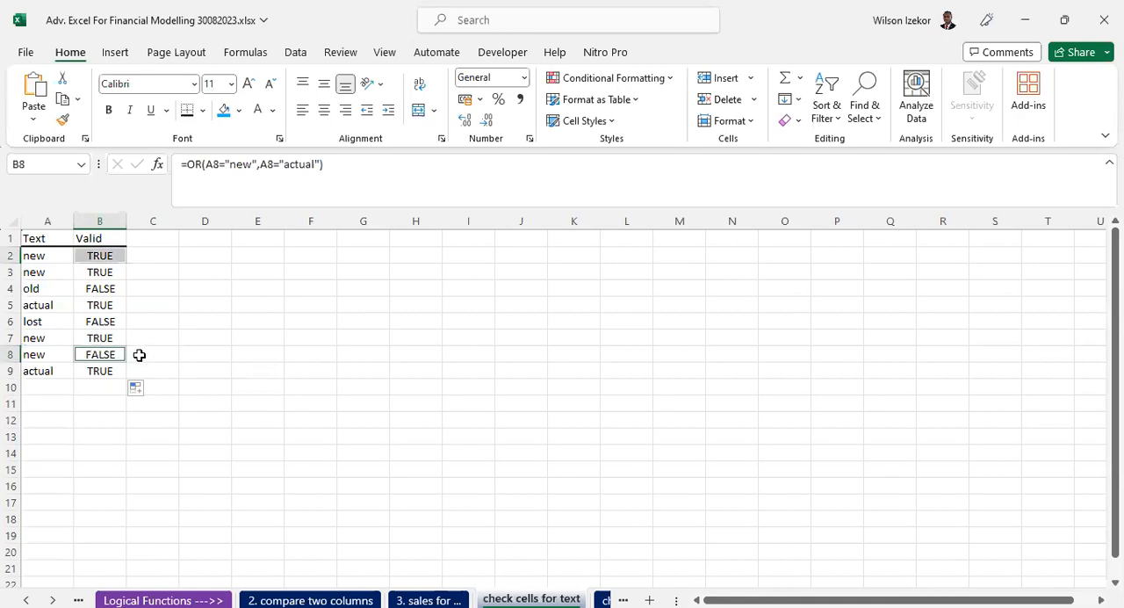
click(29, 357)
click(52, 271)
click(56, 253)
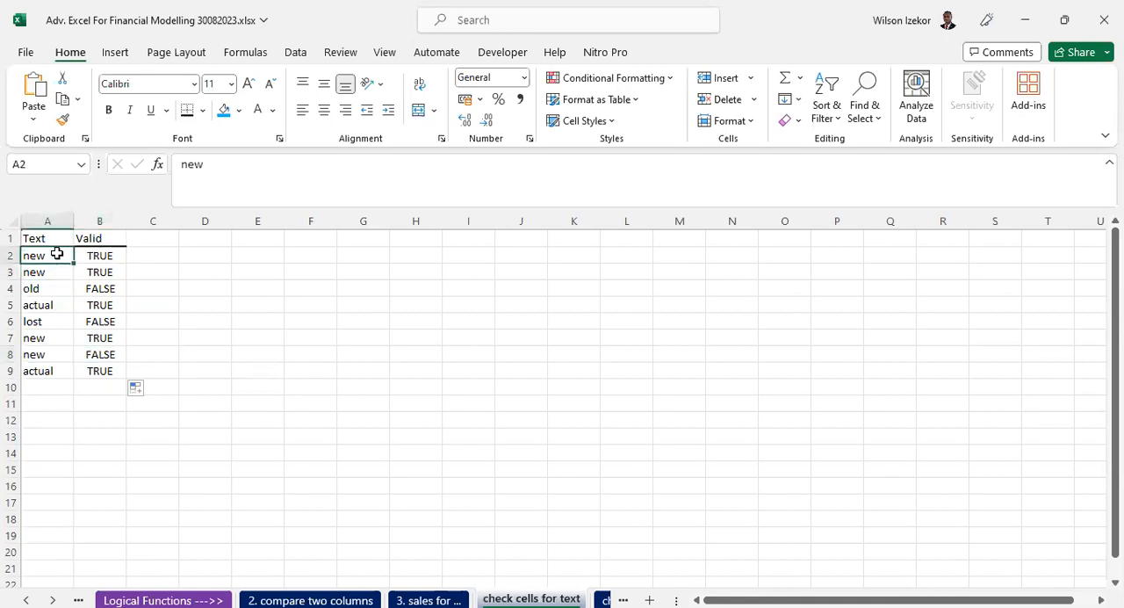
key(ctrl+c)
click(44, 354)
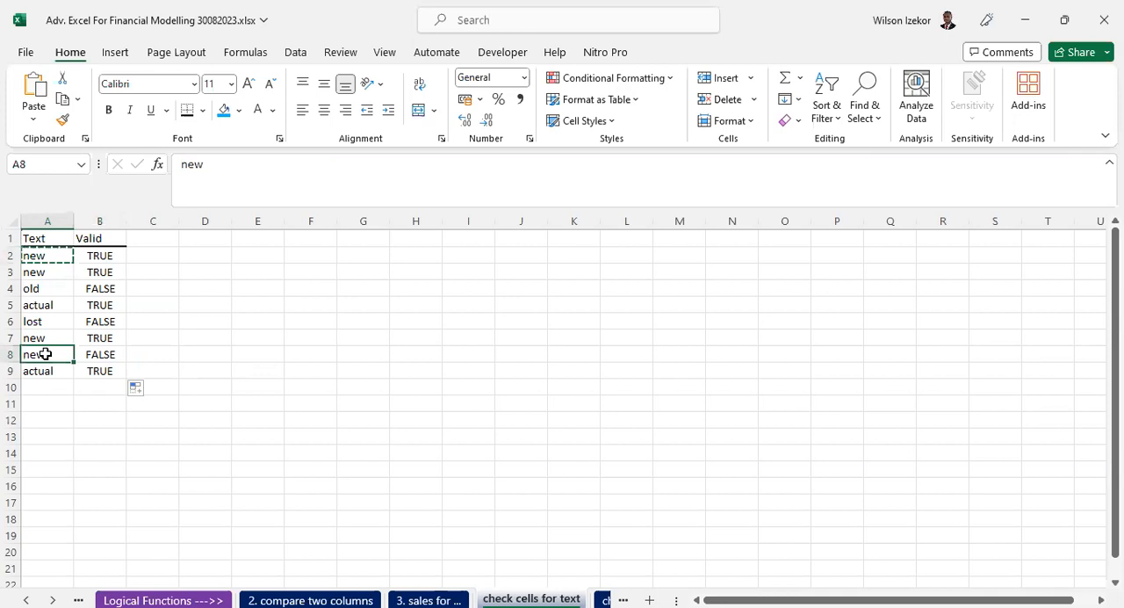
right_click(45, 354)
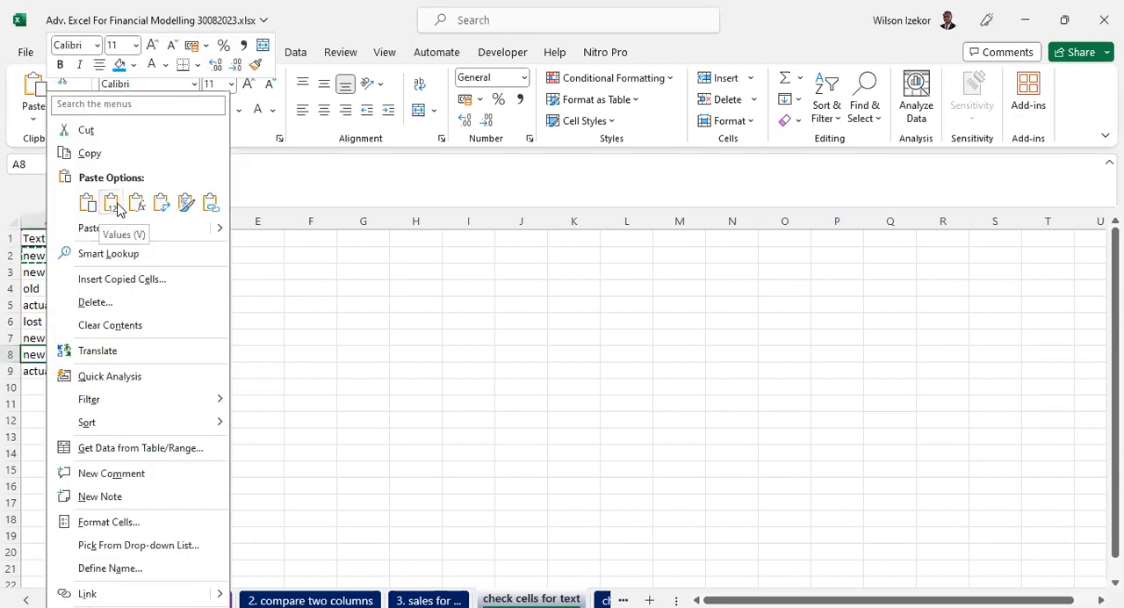
click(117, 205)
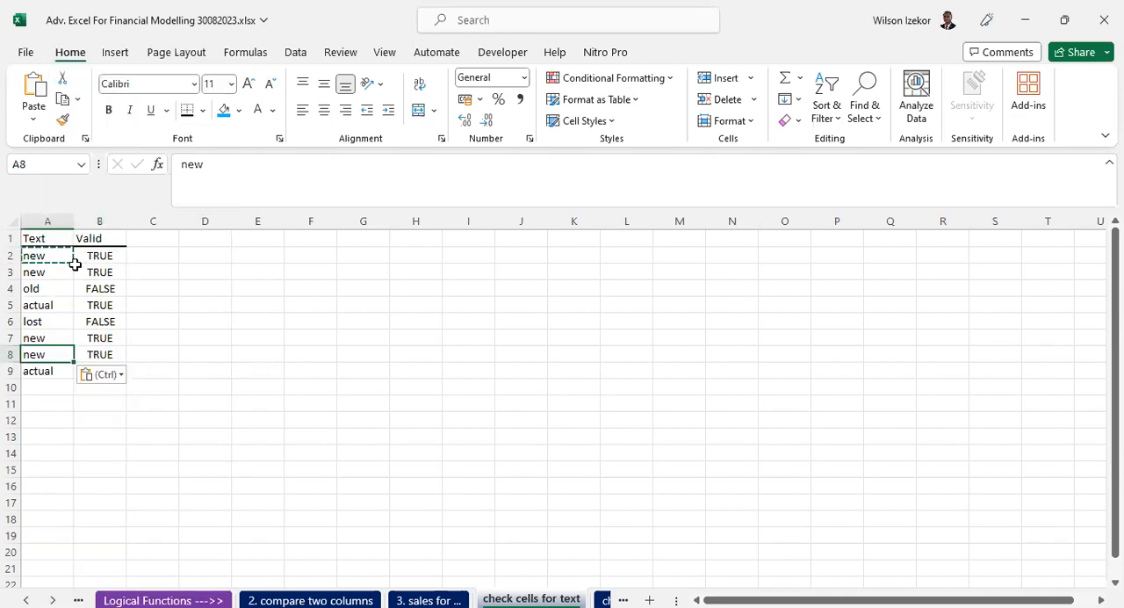
click(103, 340)
click(95, 354)
key(Escape)
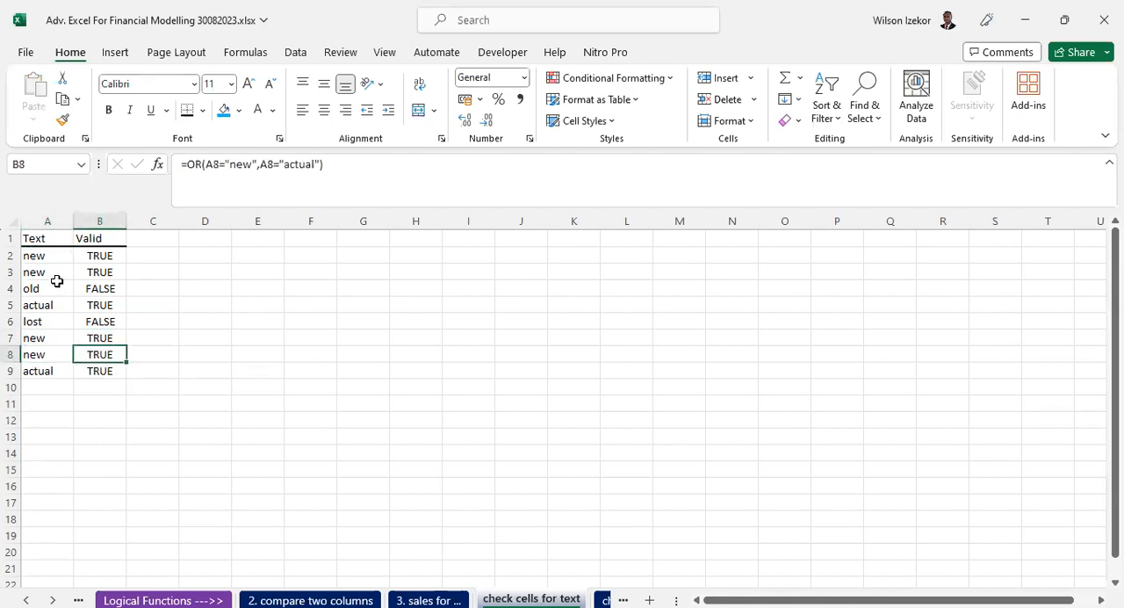
- Repeat the values-only copy of A2 into A8
click(50, 256)
right_click(49, 257)
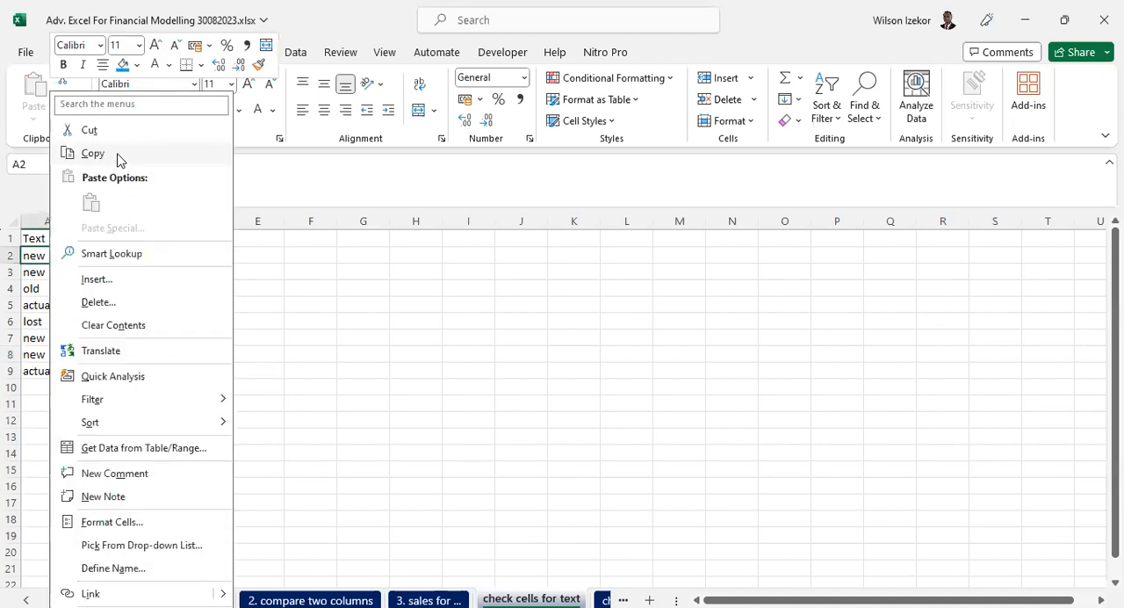
click(121, 160)
click(48, 351)
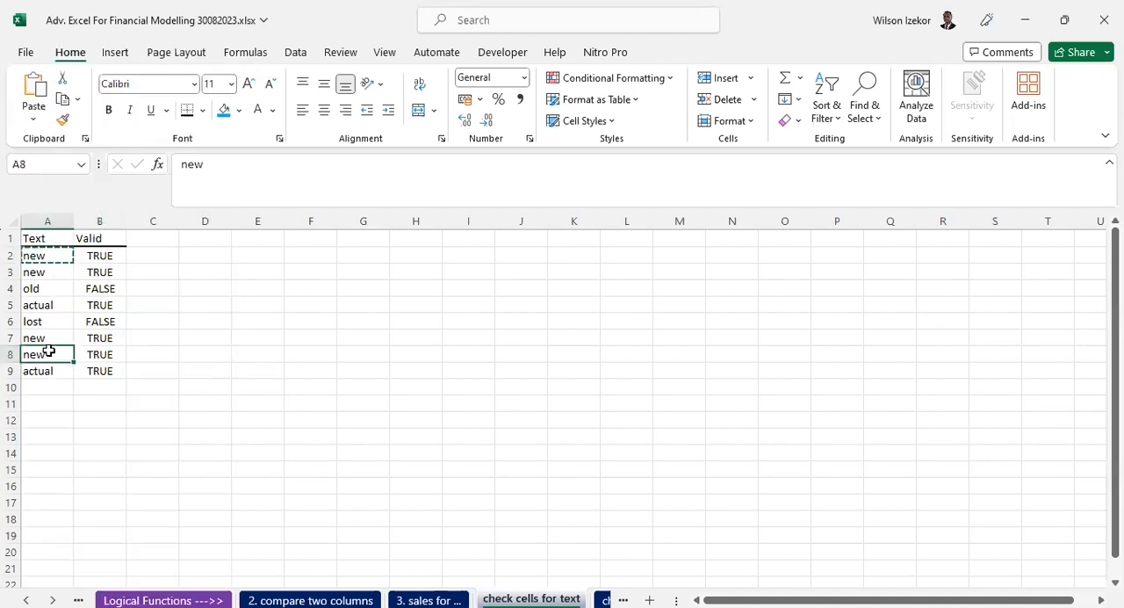
right_click(48, 351)
click(115, 204)
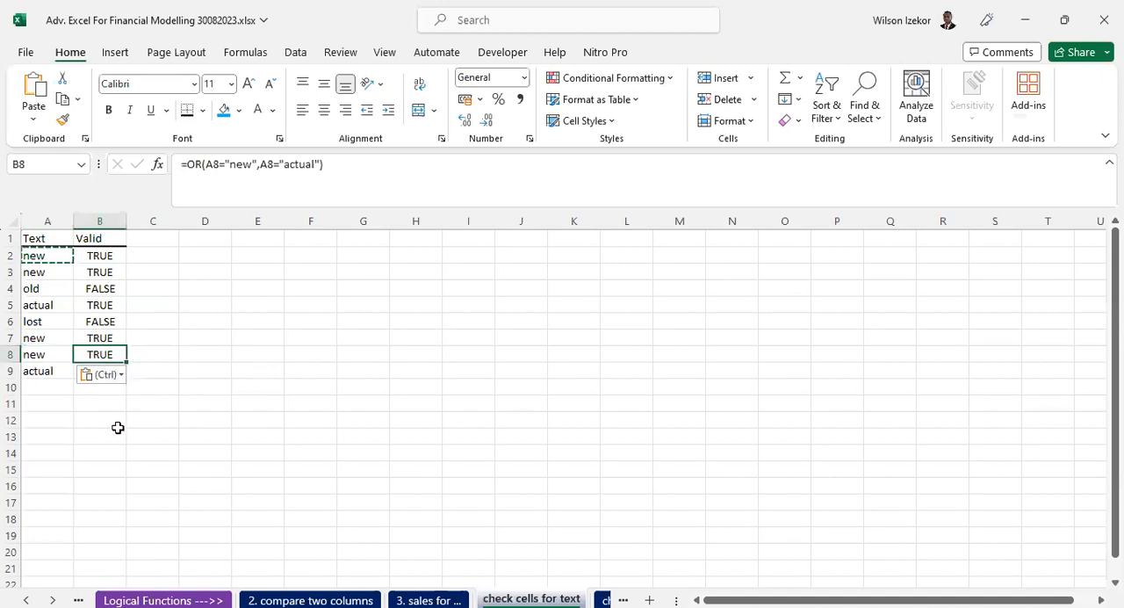
- Review the Valid results in rows 3 to 9 against the matching text in column A
click(102, 271)
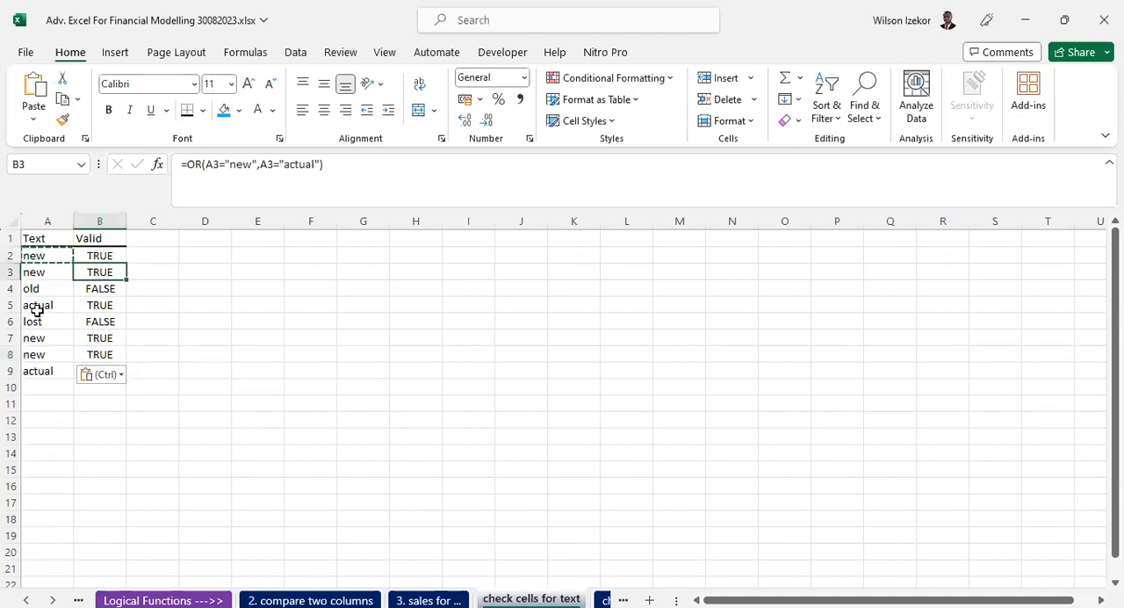
click(99, 288)
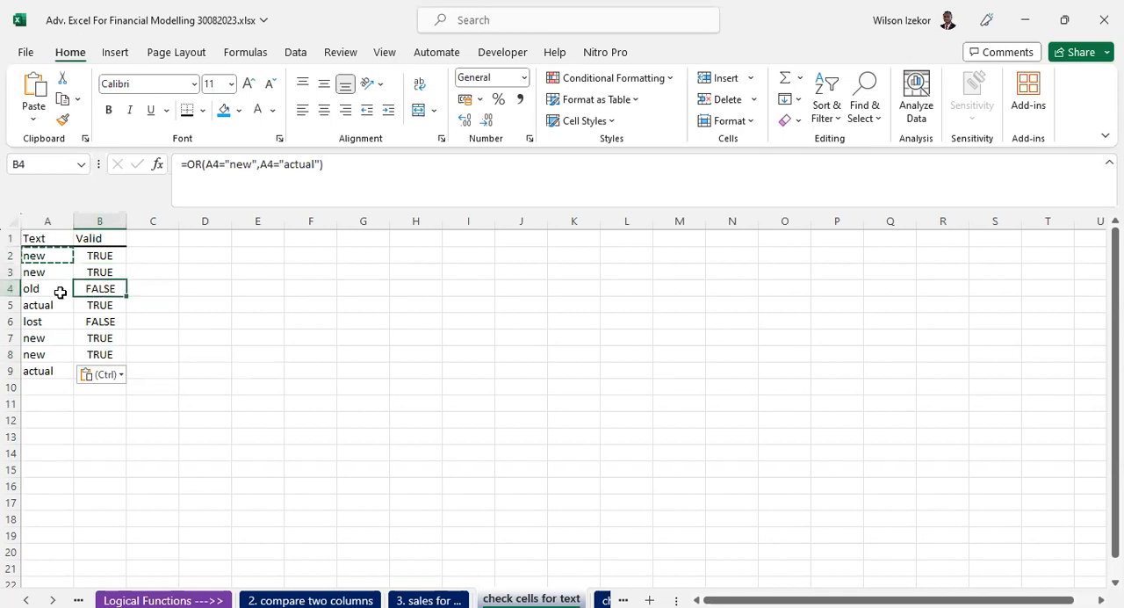
click(101, 323)
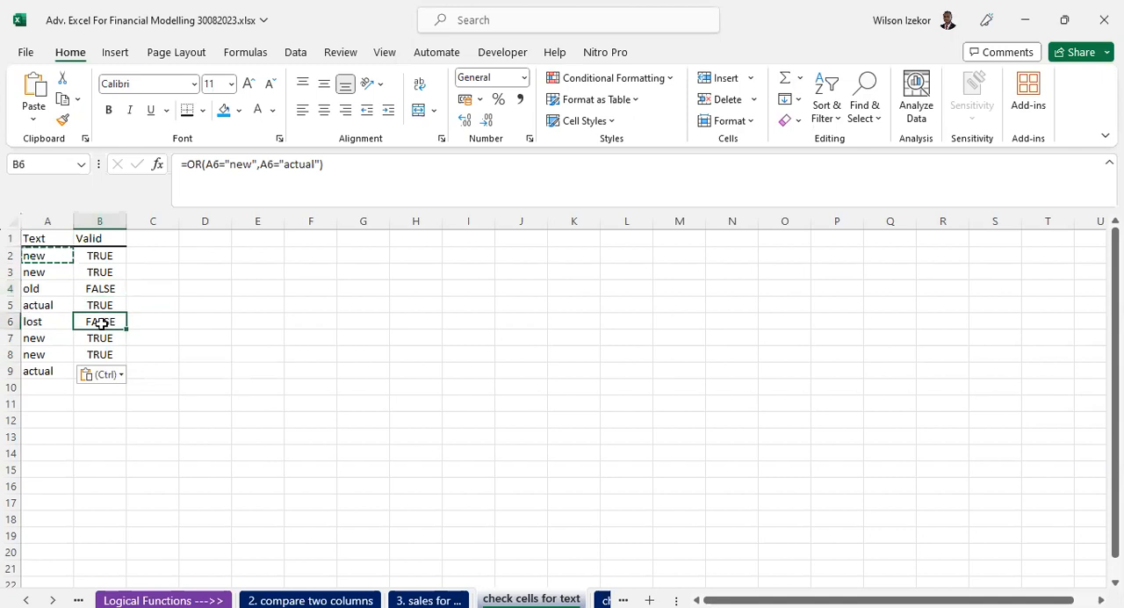
click(33, 323)
click(101, 337)
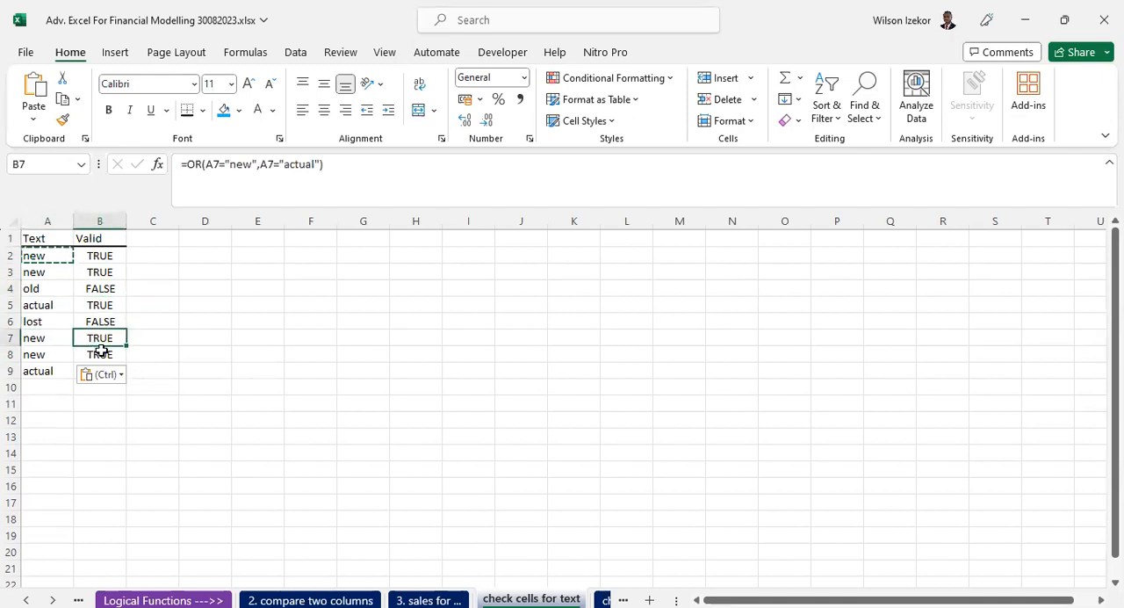
drag(44, 340, 54, 355)
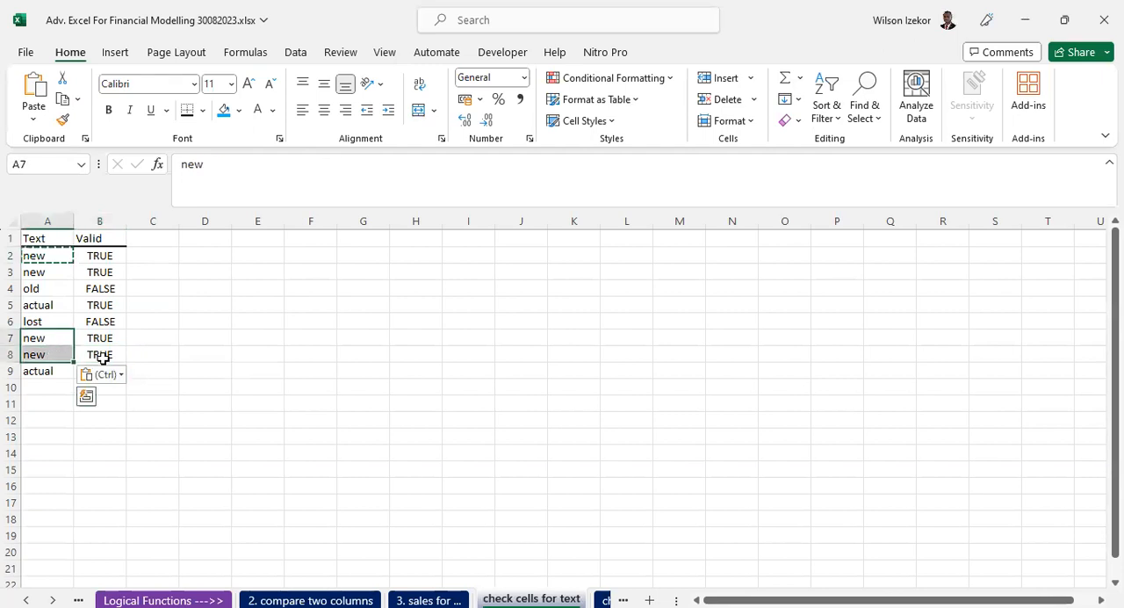
key(Escape)
click(104, 376)
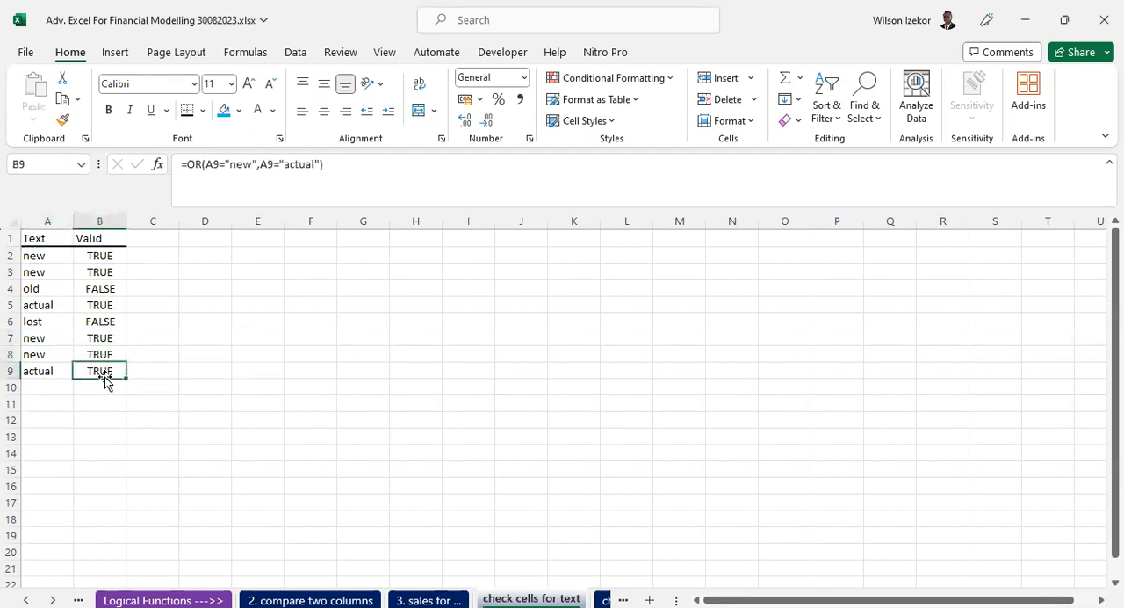
click(56, 375)
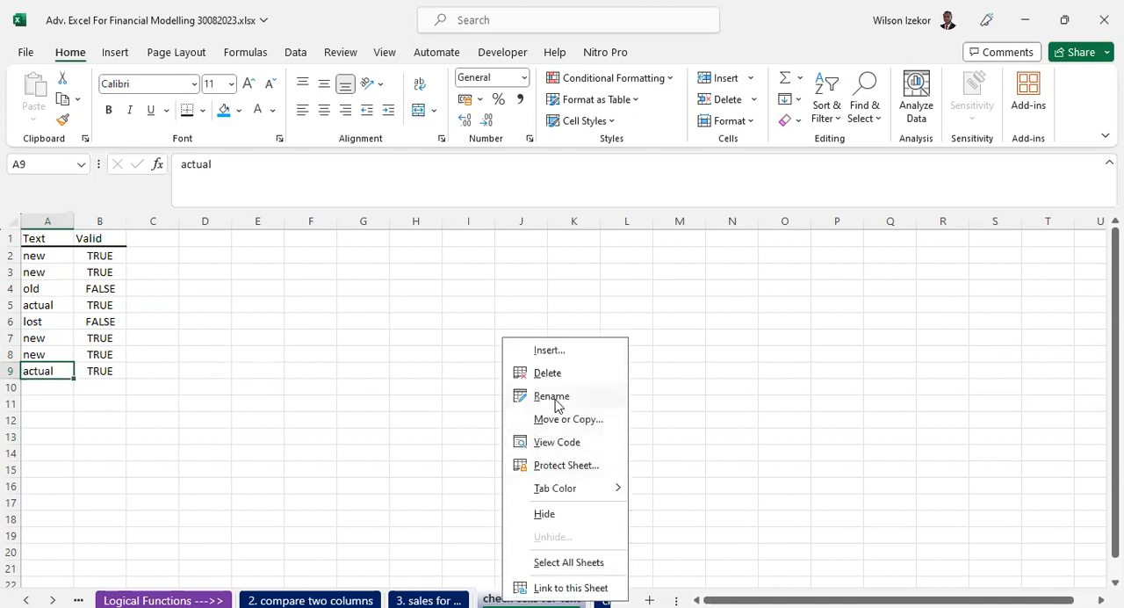
- Rename the current sheet as "4. check cells for text"
click(551, 396)
text(4.)
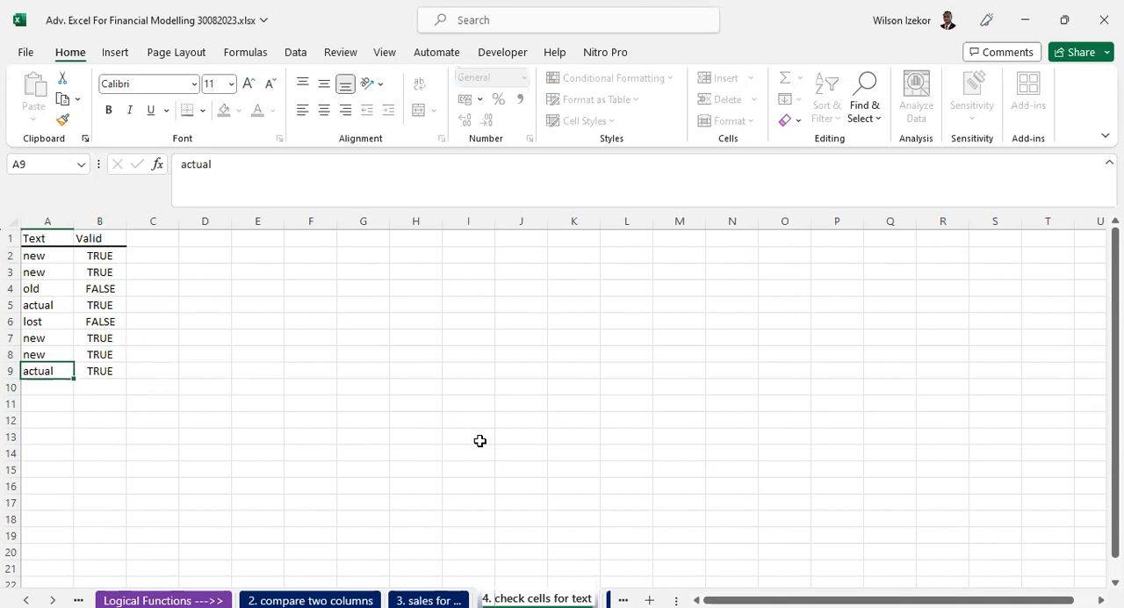
click(474, 388)
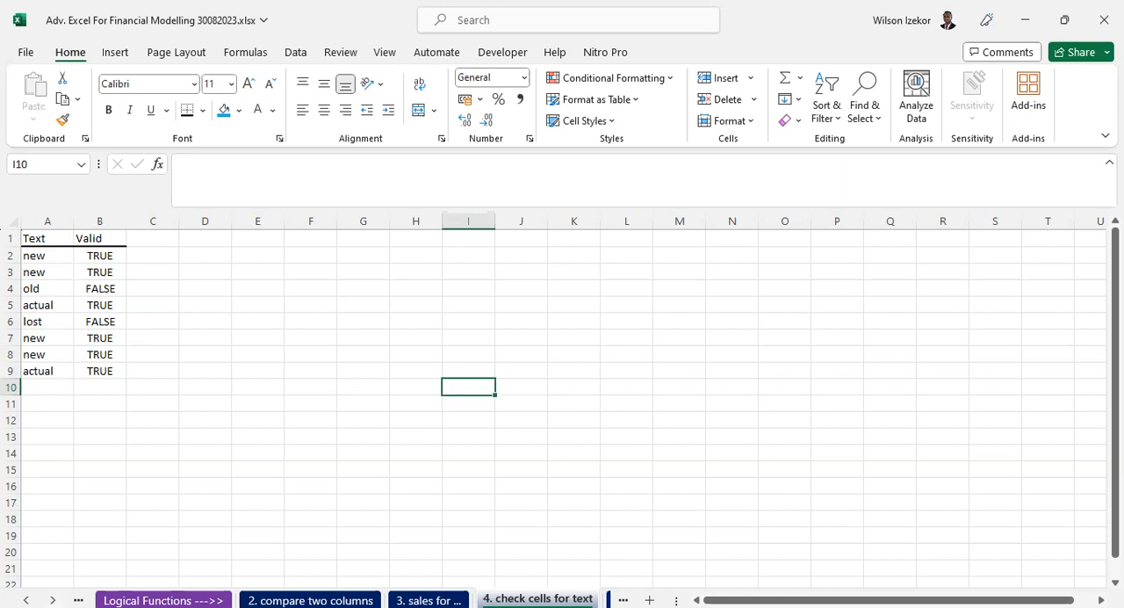
- Open the "check for numbers" sheet and examine the OR formulas in the Result column alongside the values in A2:A11
click(53, 601)
click(52, 601)
click(369, 600)
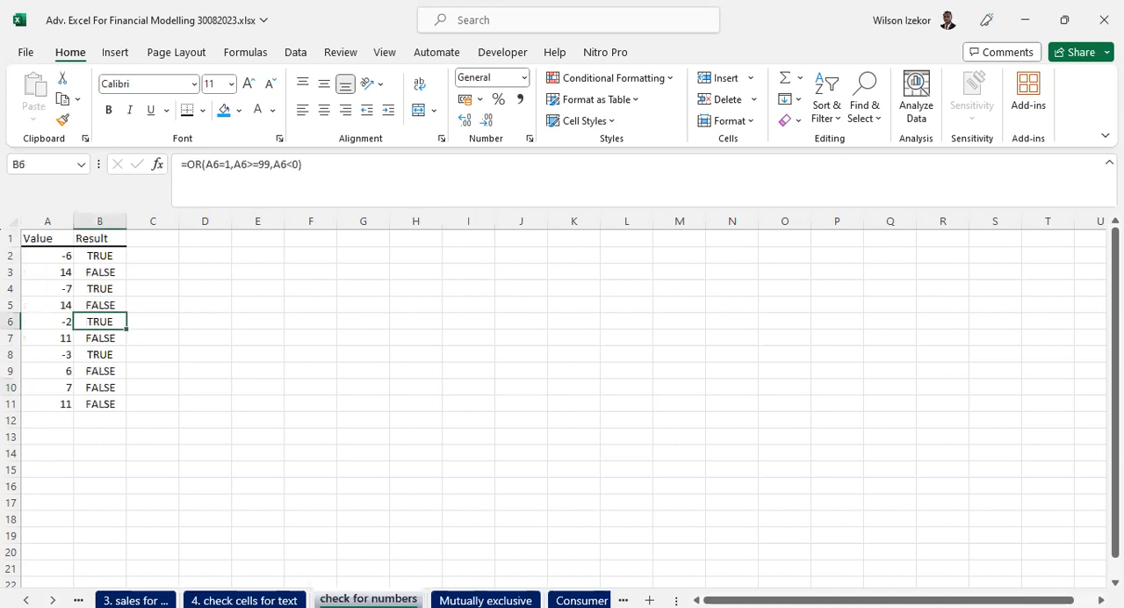
click(104, 271)
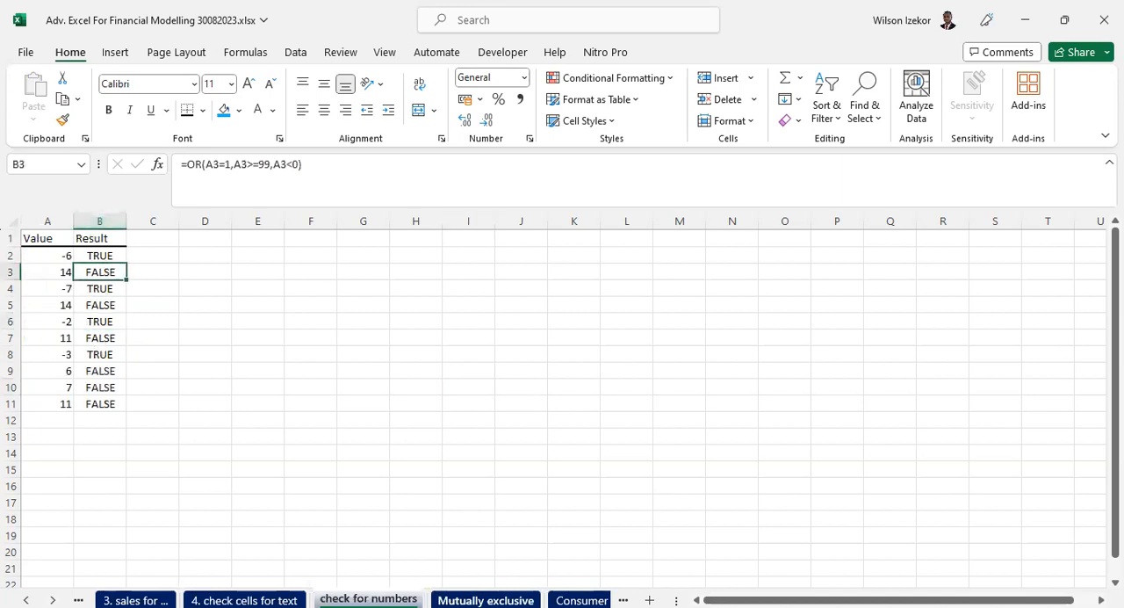
click(485, 599)
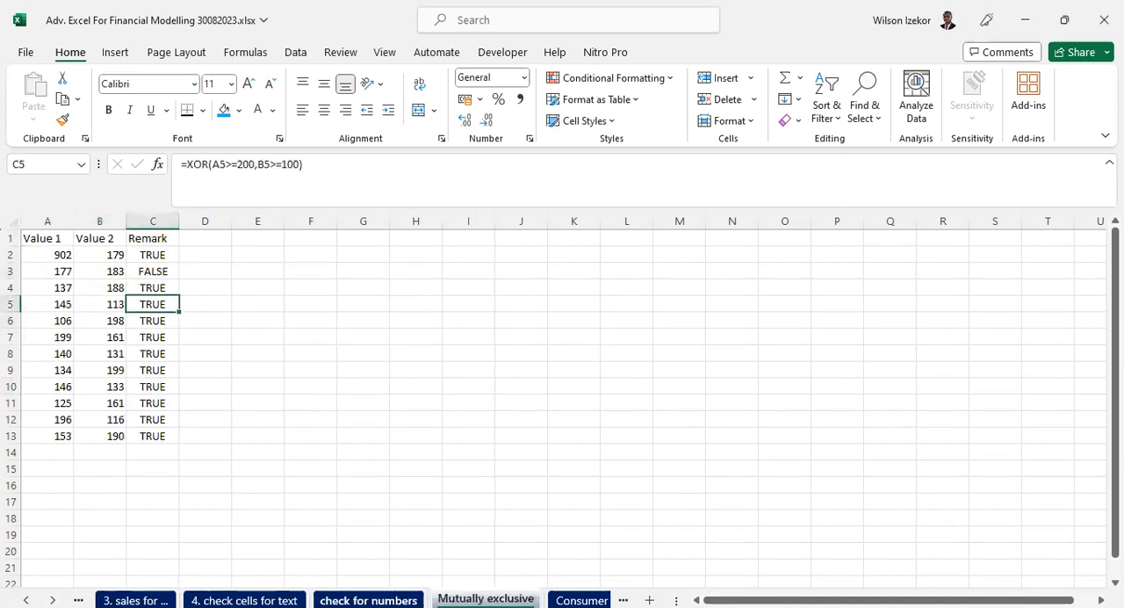
click(368, 600)
click(108, 322)
click(102, 354)
click(98, 387)
click(98, 403)
click(96, 256)
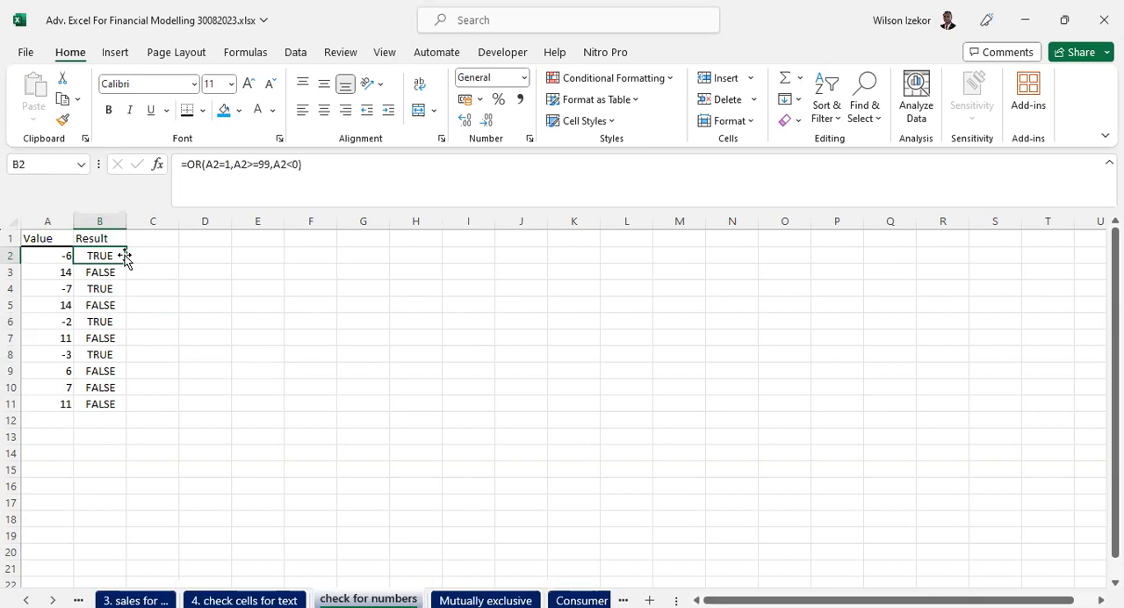
drag(52, 254, 42, 408)
drag(104, 255, 107, 400)
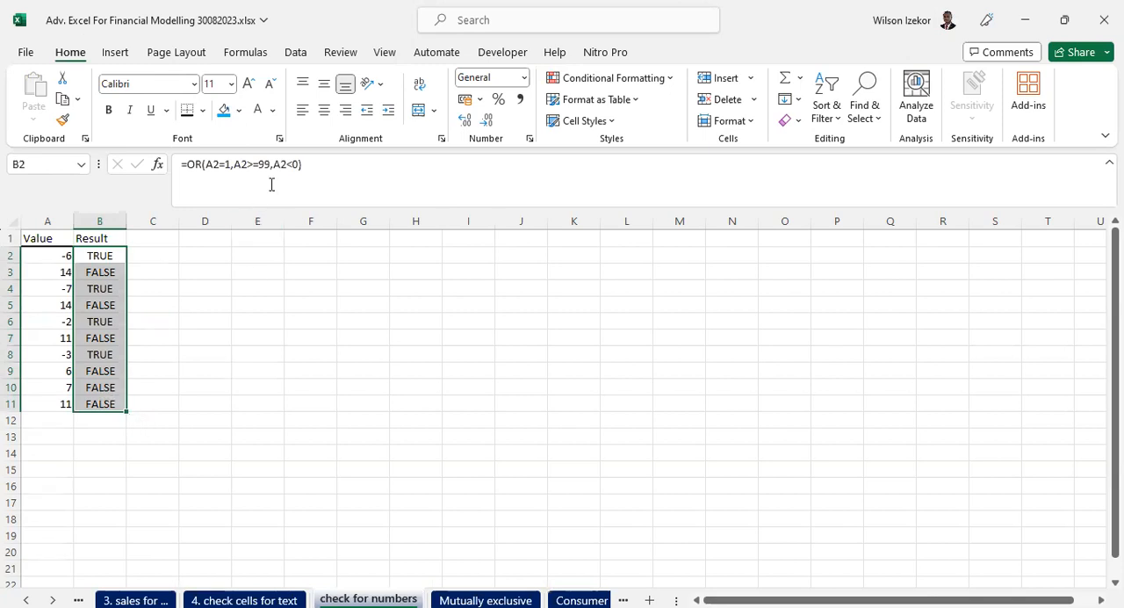
- Copy the conditions A2=1,A2>=99,A2<0 from B2's formula into D2 as text and compare them with the values in A2:A11
drag(296, 165, 208, 174)
key(ctrl+c)
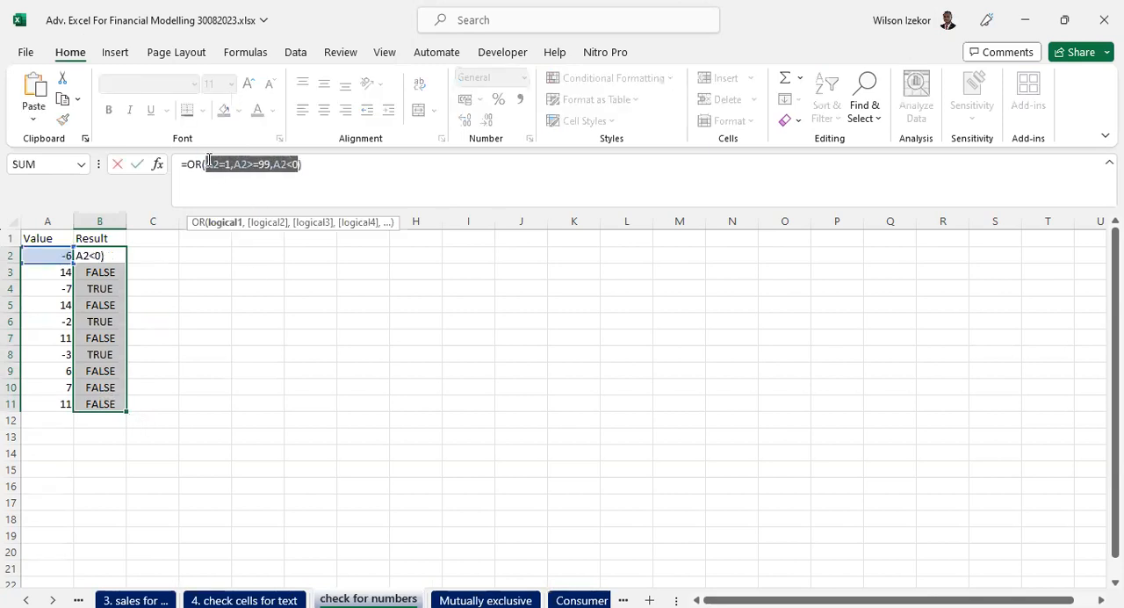
key(Escape)
click(224, 254)
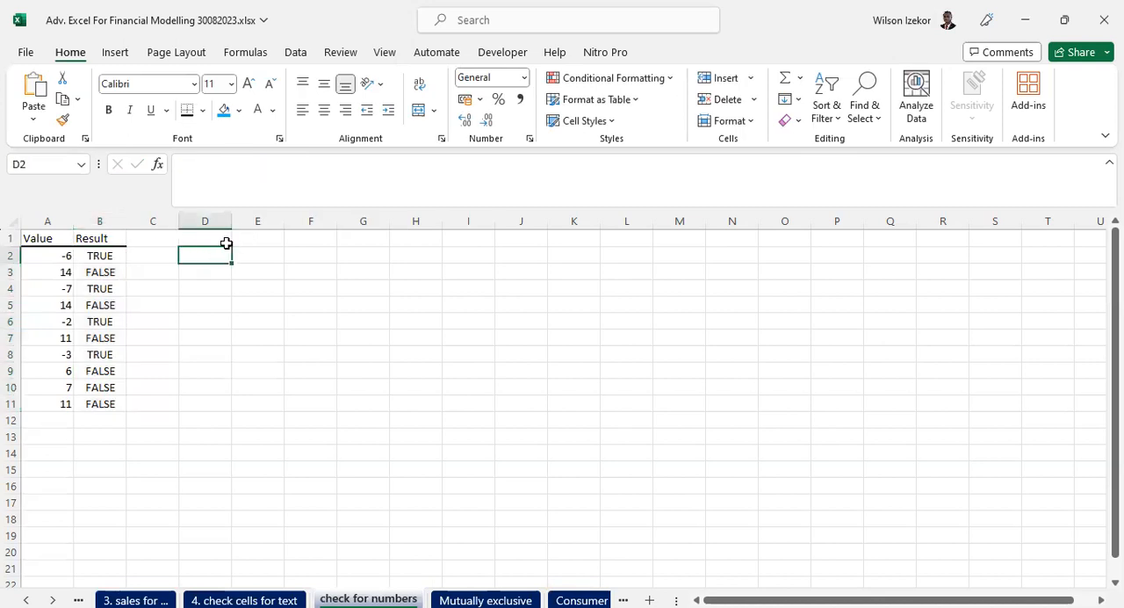
key(ctrl+v)
click(355, 255)
drag(492, 403, 536, 404)
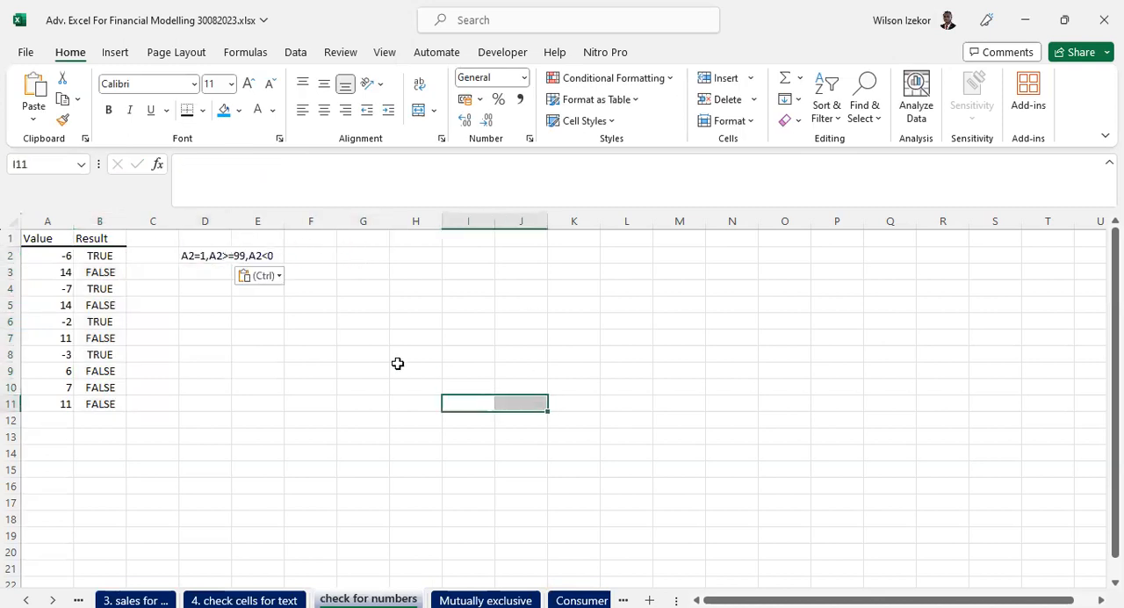
click(202, 253)
drag(45, 256, 41, 403)
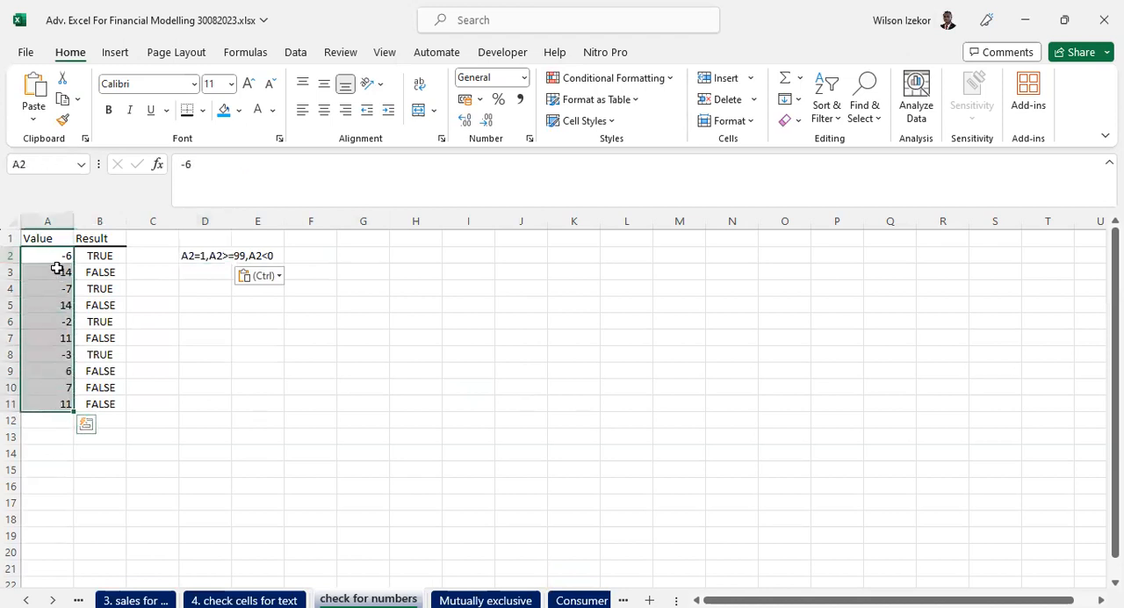
- Enter the label ANY in G2, alongside the OR conditions, and fill the cell yellow
click(198, 254)
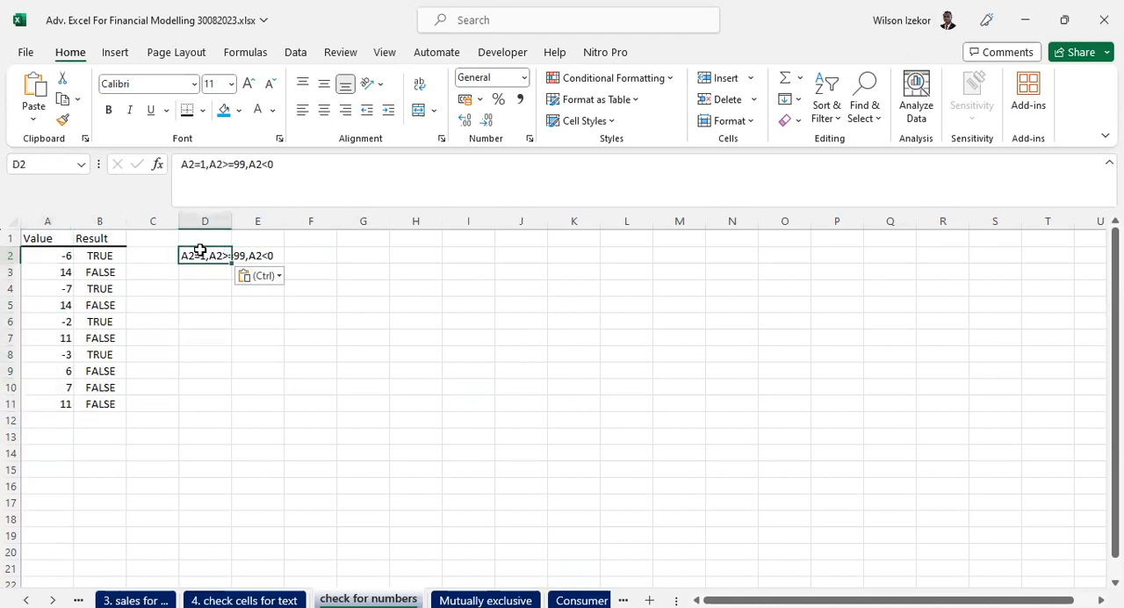
click(321, 255)
click(345, 254)
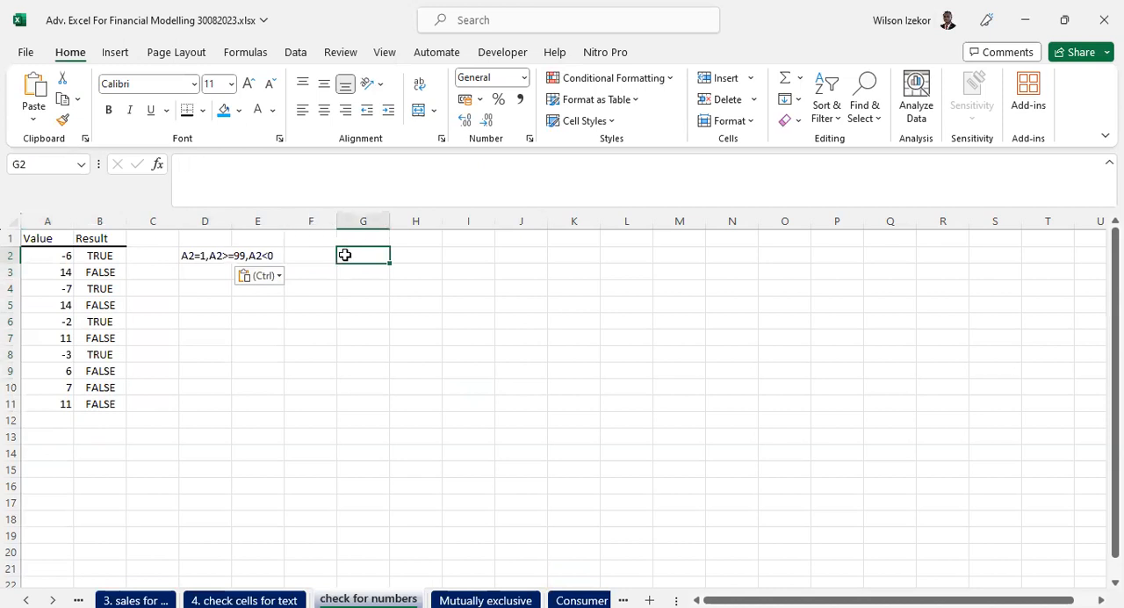
text(ANY)
click(413, 303)
click(383, 263)
click(240, 110)
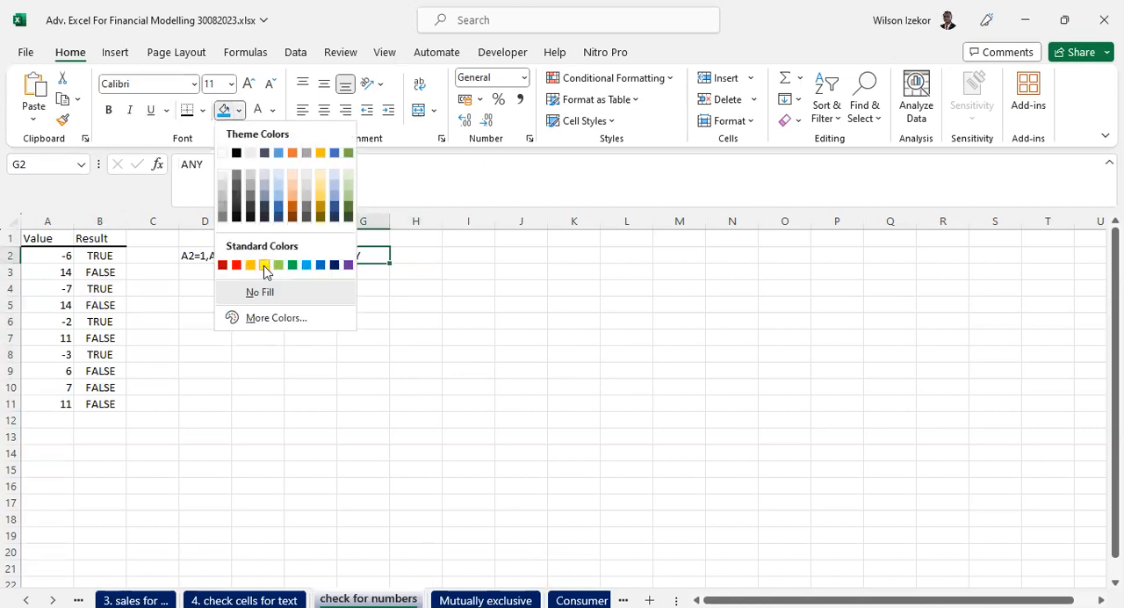
click(264, 266)
click(208, 254)
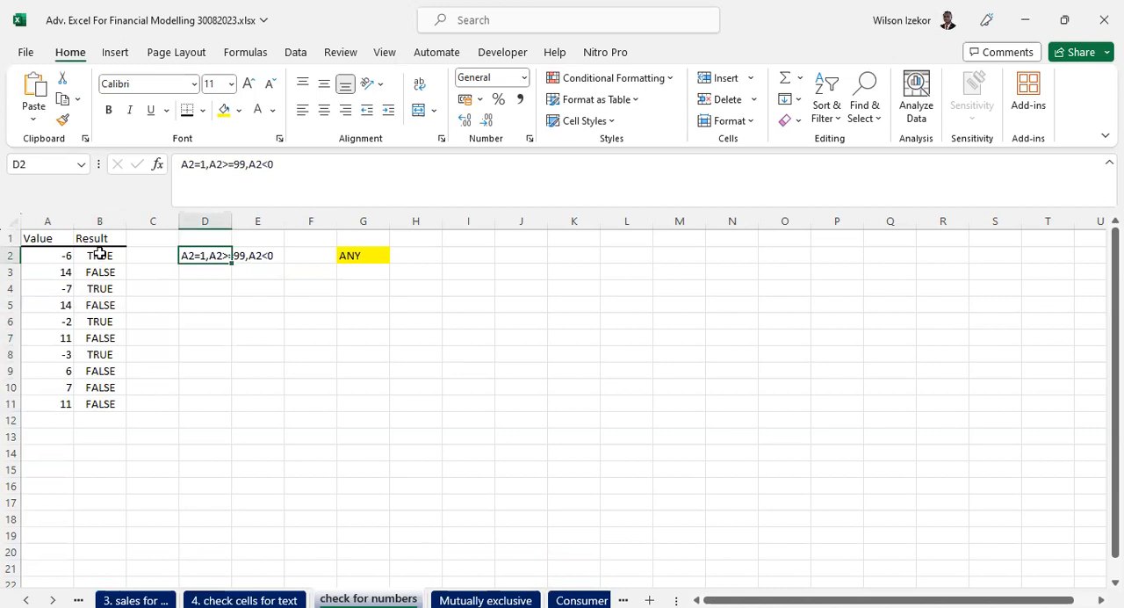
- Clear the Result formulas from B2:B11 and begin a new formula for that range
drag(99, 254, 94, 406)
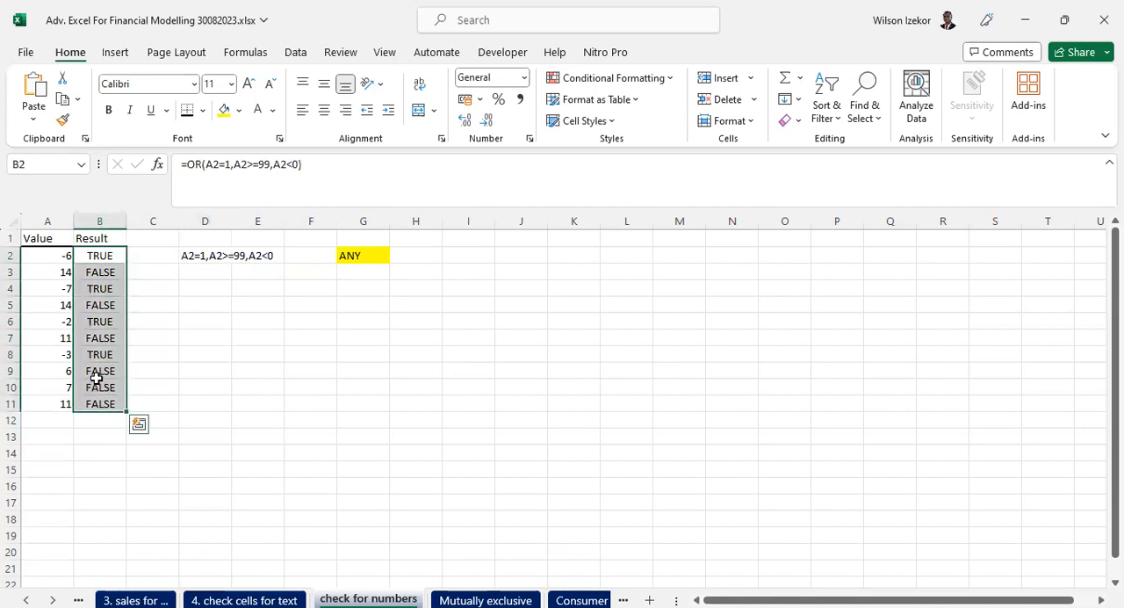
key(Delete)
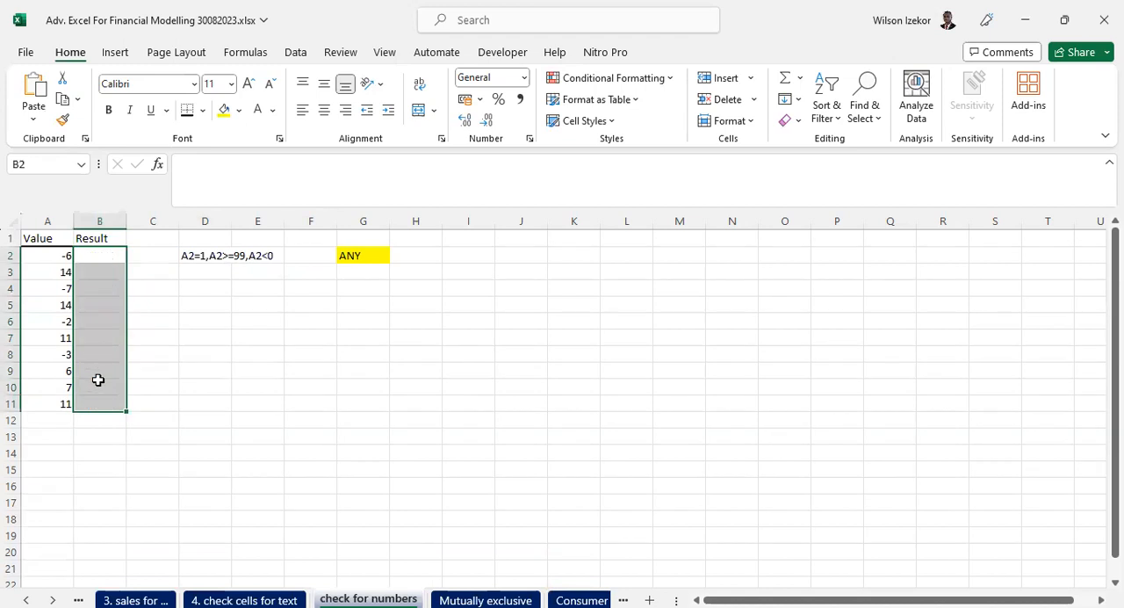
click(236, 170)
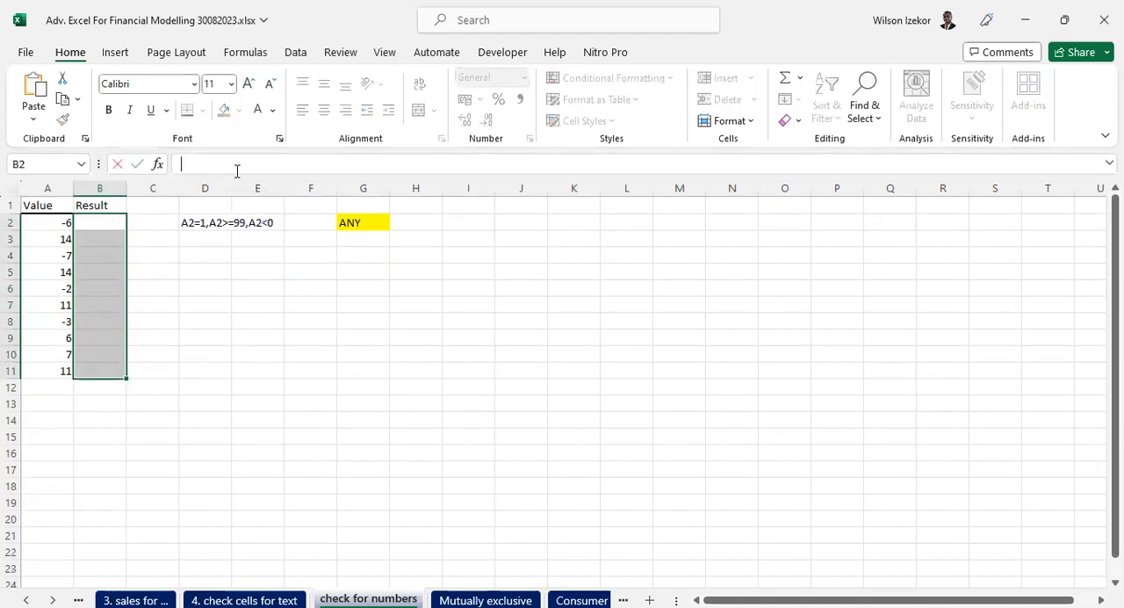
text(=)
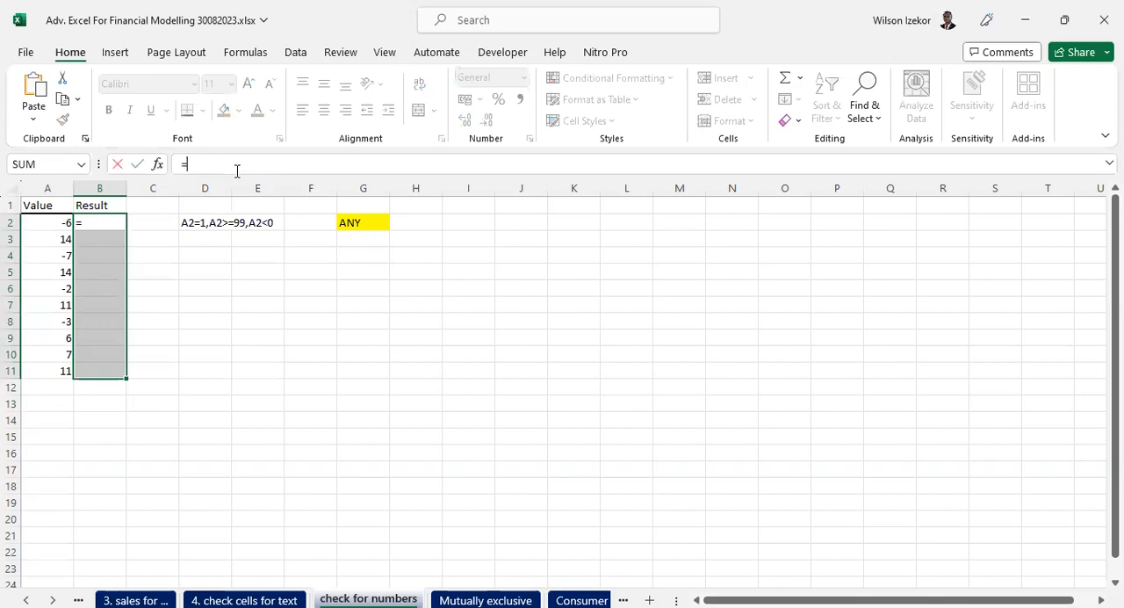
text(if)
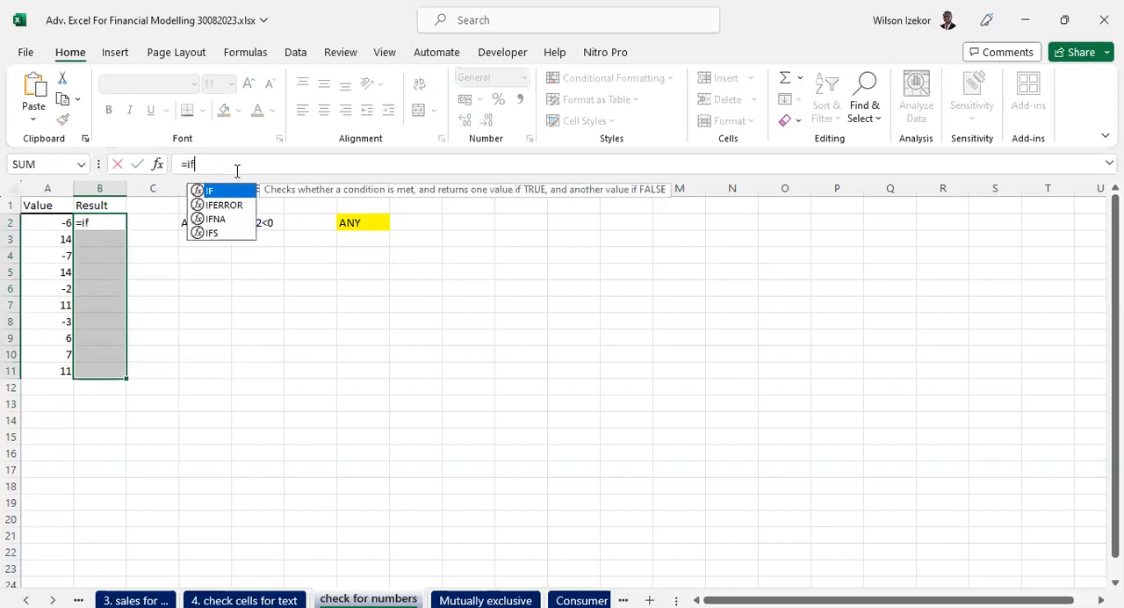
key(BackSpace)
key(BackSpace)
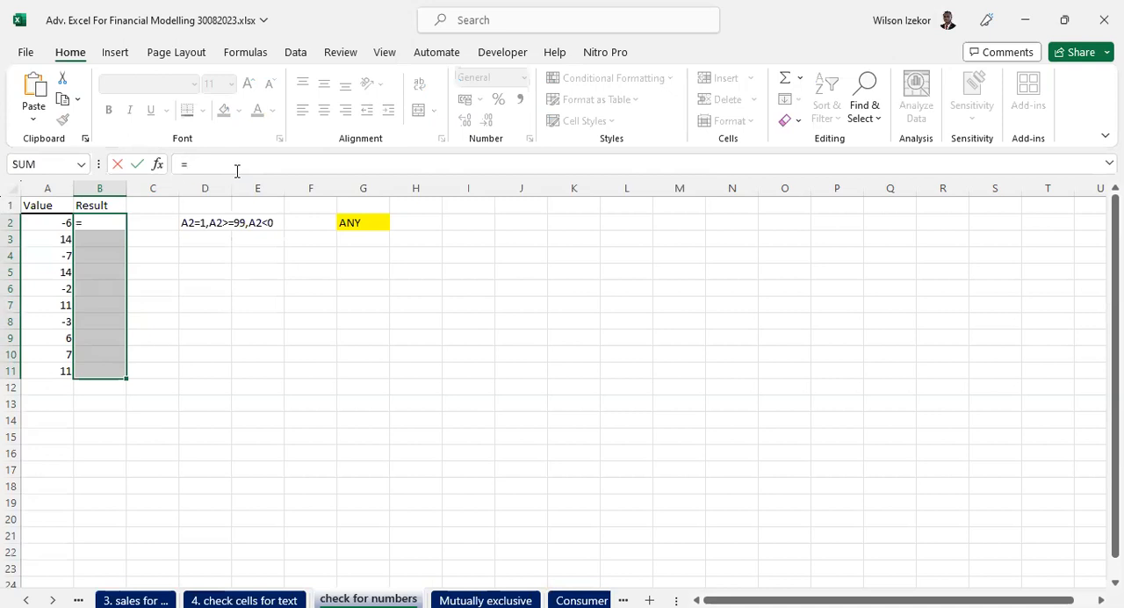
- Enter the formula =OR(A2=1,A2>=99,A2<0) for the whole Result range B2:B11 at once
text(or()
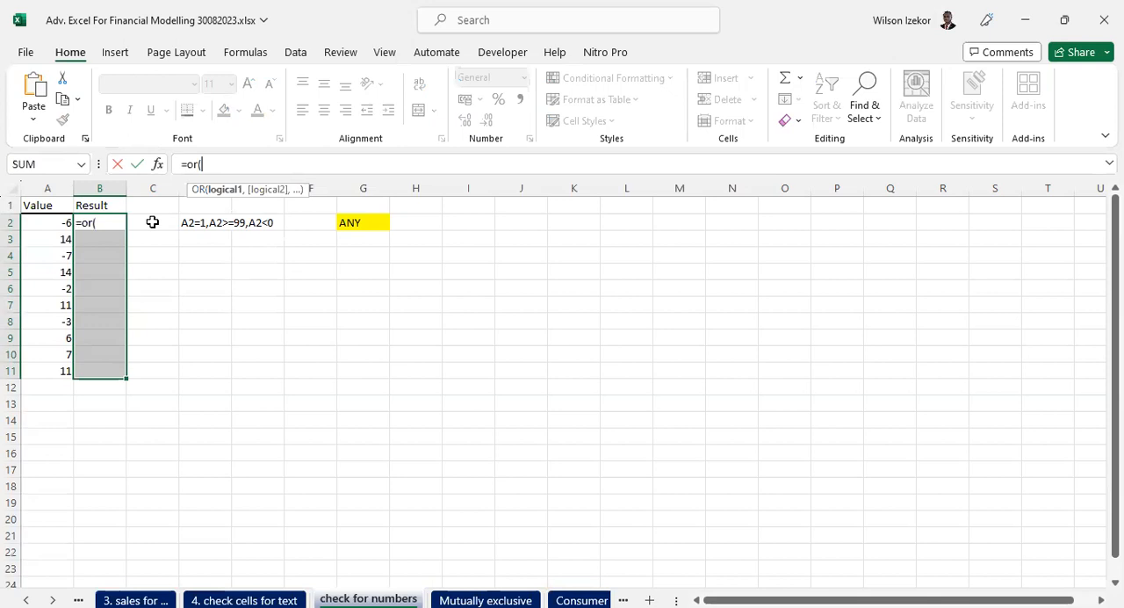
click(39, 224)
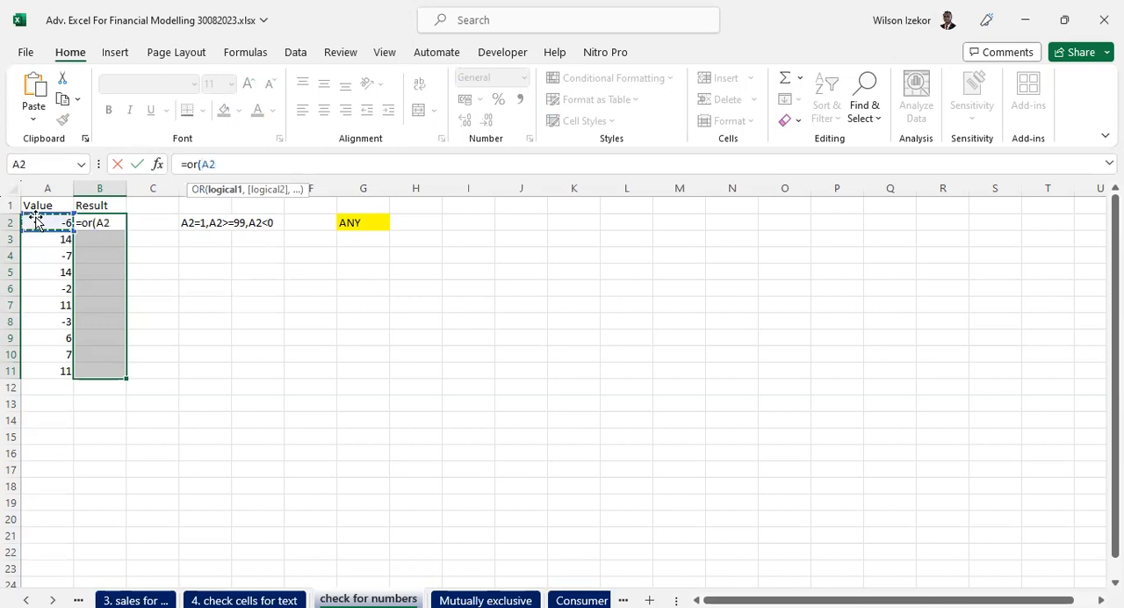
text(=1,)
click(43, 223)
text(>=99,)
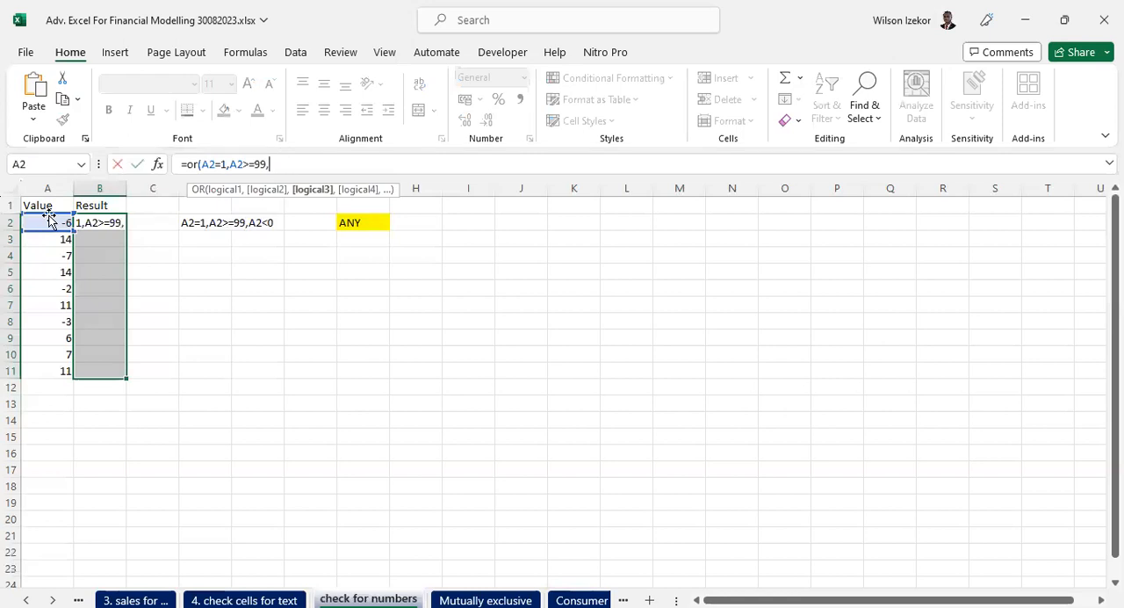
click(39, 222)
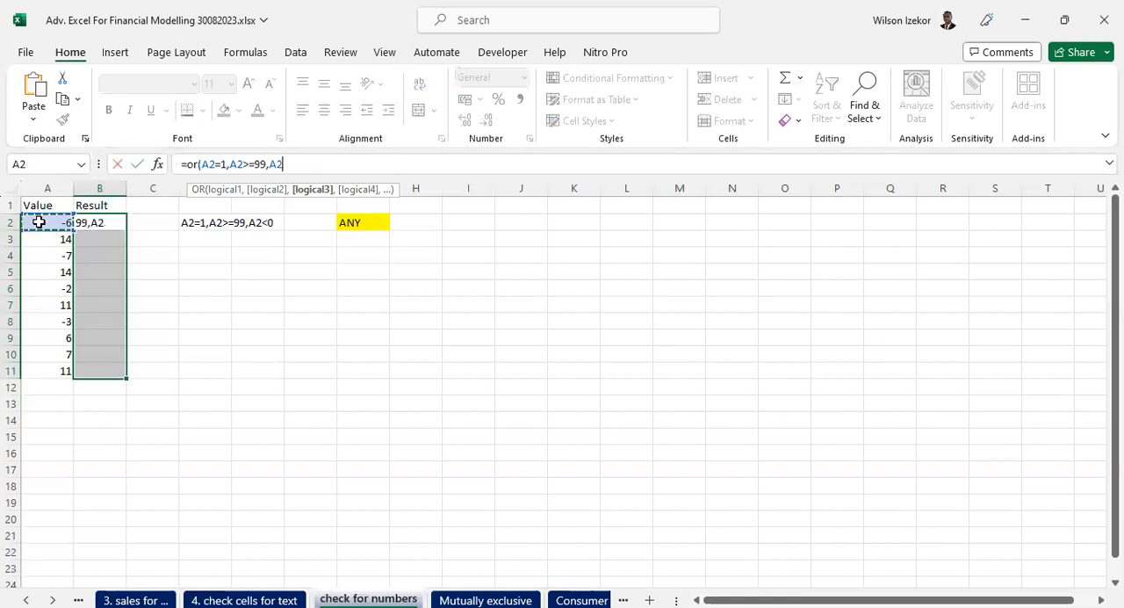
text(<0)
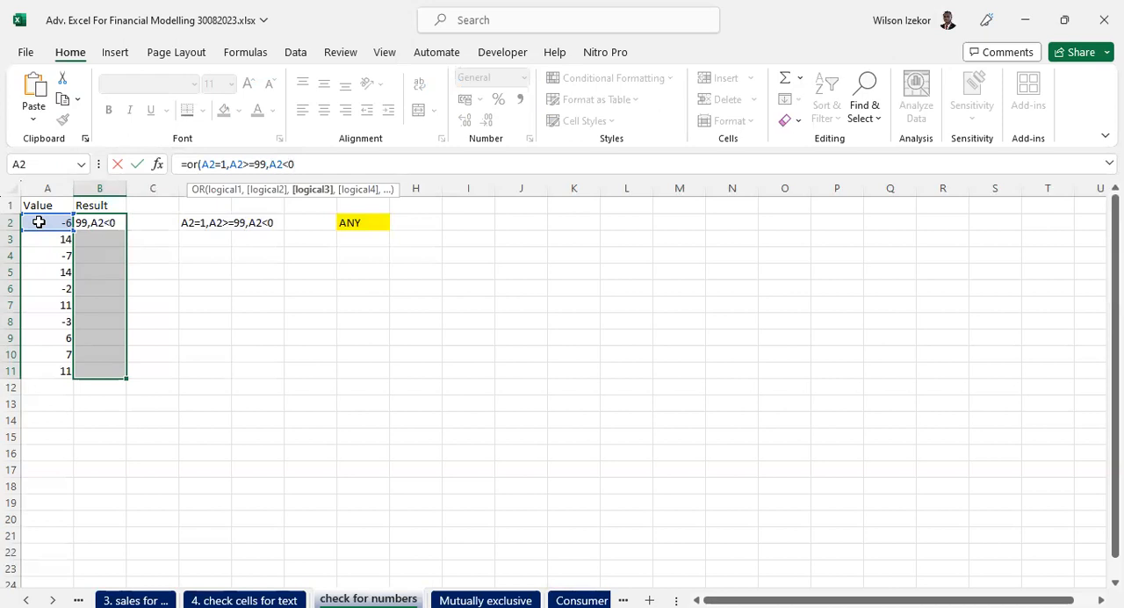
text())
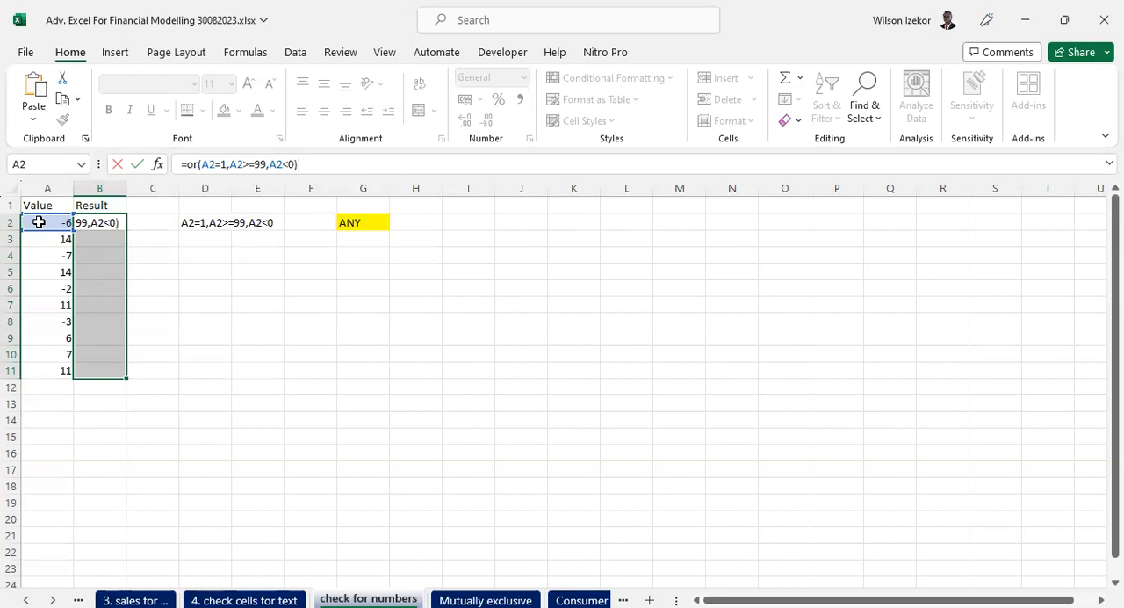
key(ctrl+Return)
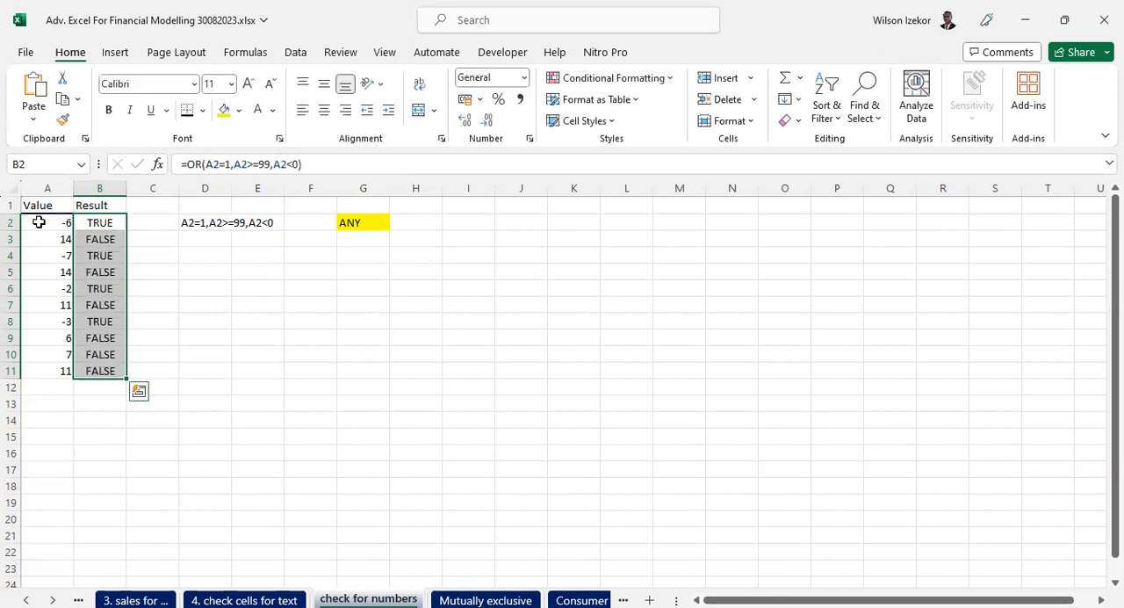
- Check the OR formulas in several rows of the Result column and review the Value and Result headings
click(95, 304)
click(100, 338)
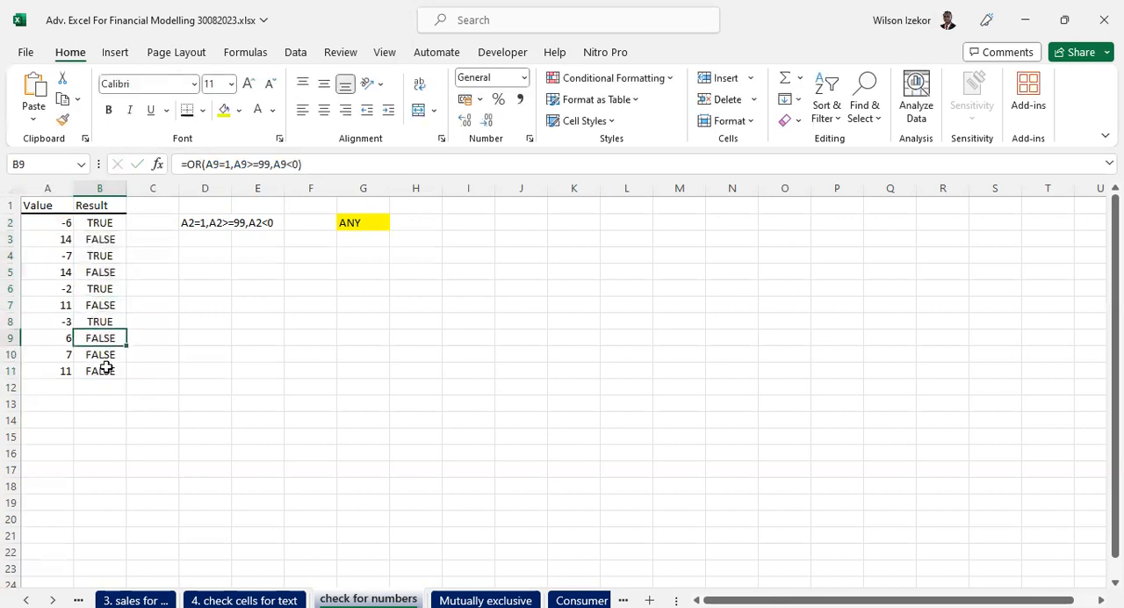
click(104, 369)
click(94, 322)
click(93, 272)
click(95, 235)
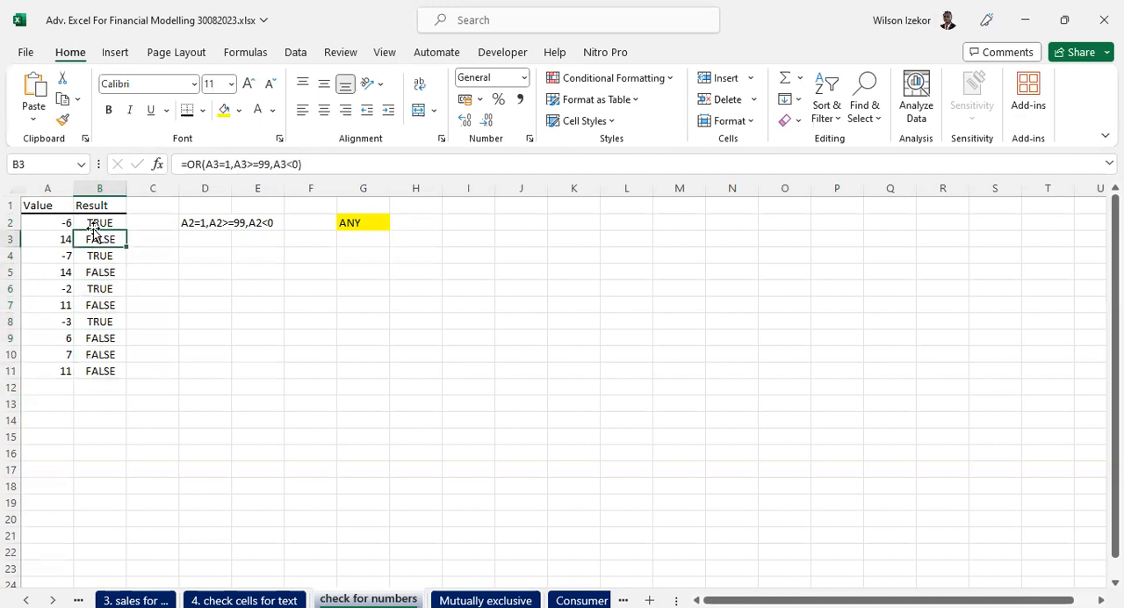
drag(35, 206, 88, 207)
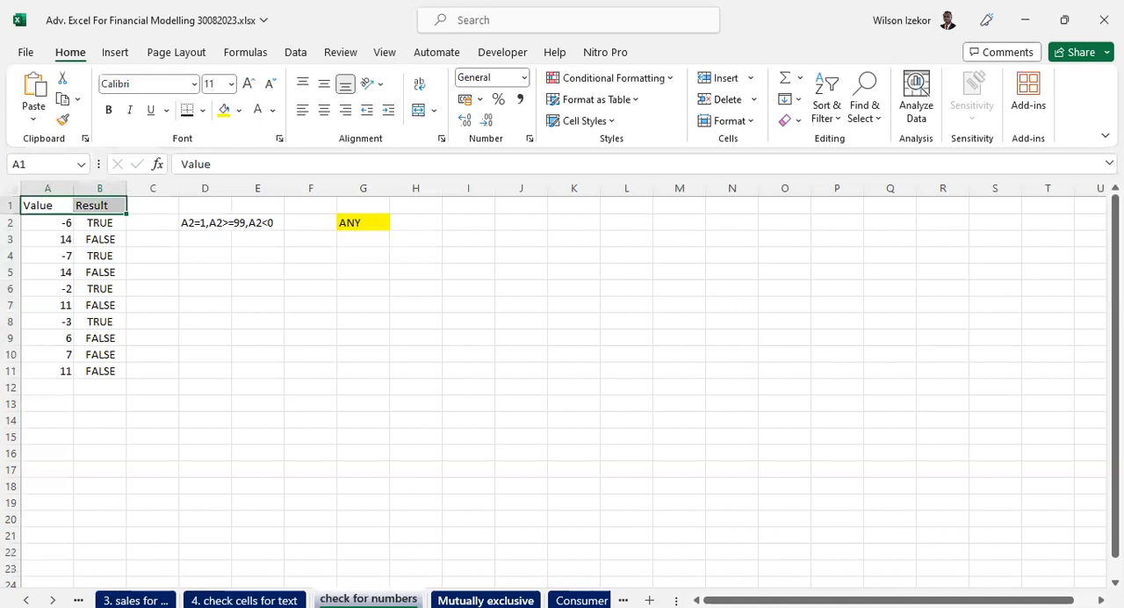
- Browse the remaining logical function sheets from "Mutually exclusive" through to "TYPE for invalid values"
click(485, 601)
click(53, 601)
click(53, 601)
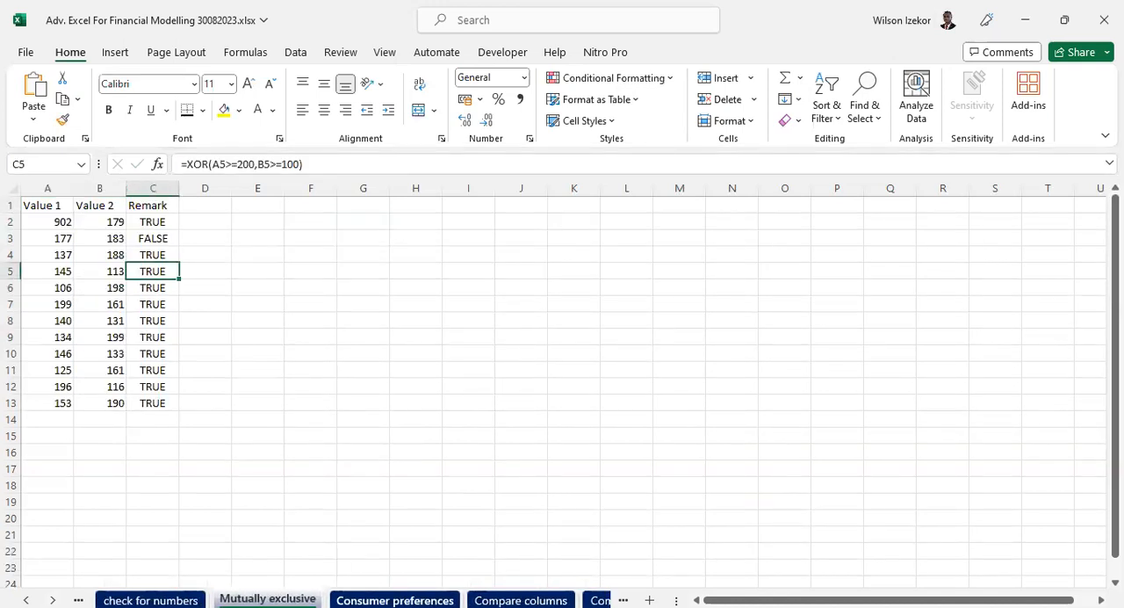
key(ctrl+Page_Down)
key(ctrl+Page_Down)
key(ctrl+Page_Down)
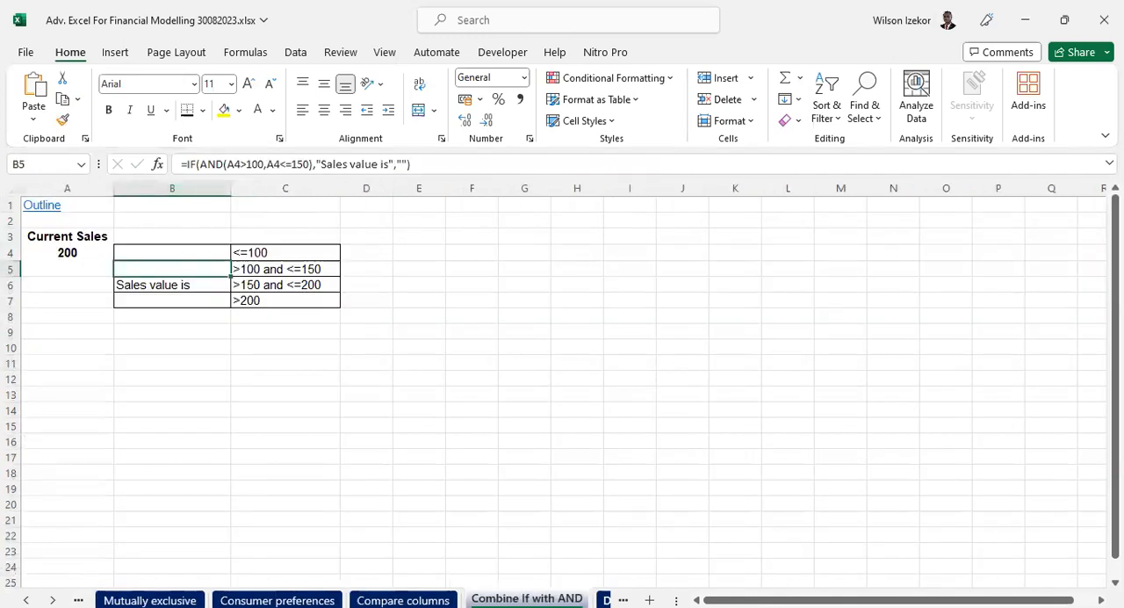
key(ctrl+Page_Down)
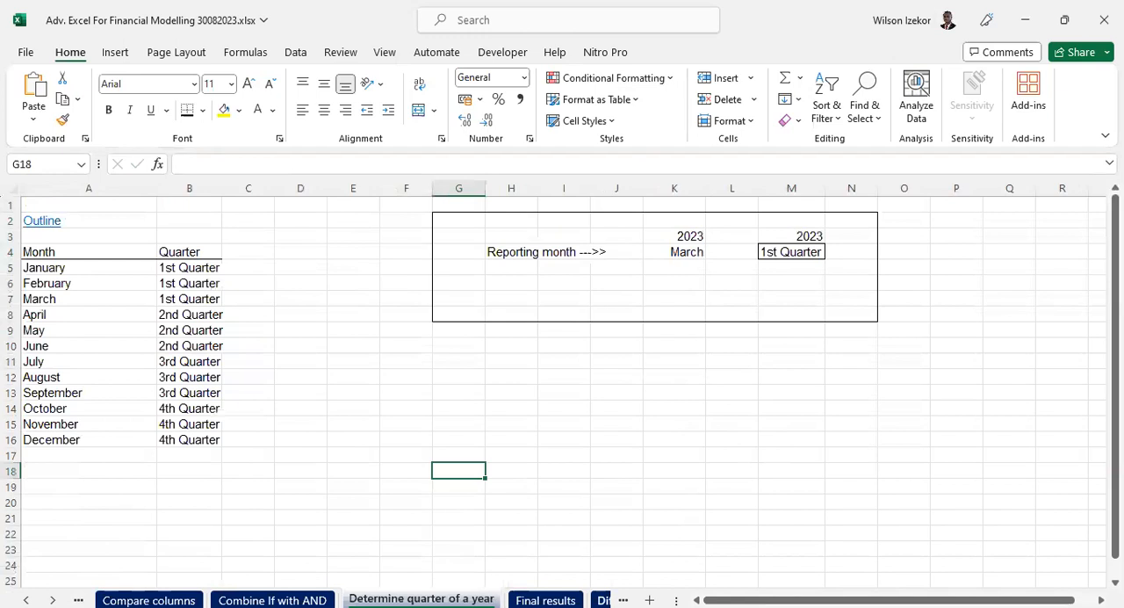
key(ctrl+Page_Down)
key(ctrl+Page_Down)
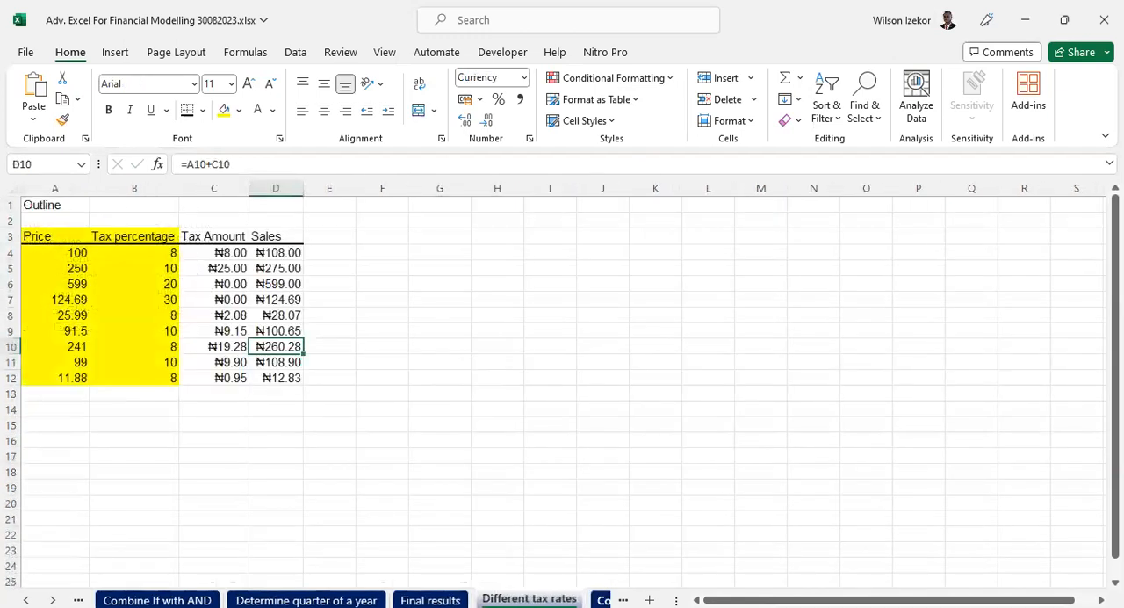
key(ctrl+Page_Down)
key(ctrl+Page_Down)
key(ctrl+Page_Down)
key(ctrl+Page_Down)
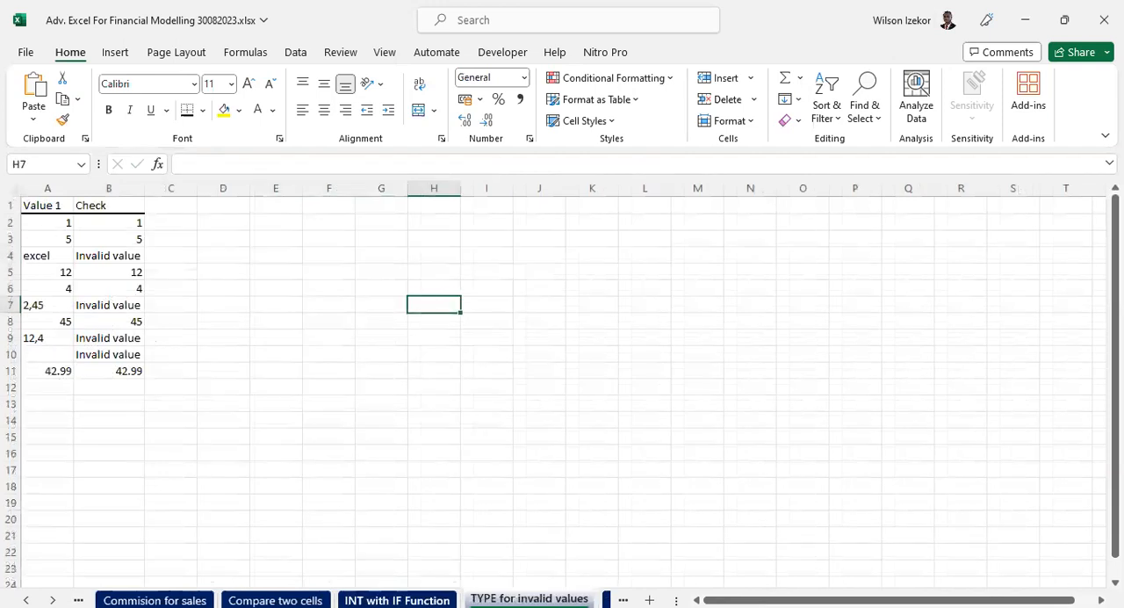
- Go back to the first logical function sheets and view "2. compare two columns" and "3. sales for ..."
click(26, 601)
click(26, 601)
click(26, 601)
click(26, 601)
click(26, 601)
click(26, 601)
click(26, 601)
click(26, 601)
click(26, 600)
click(26, 601)
click(26, 601)
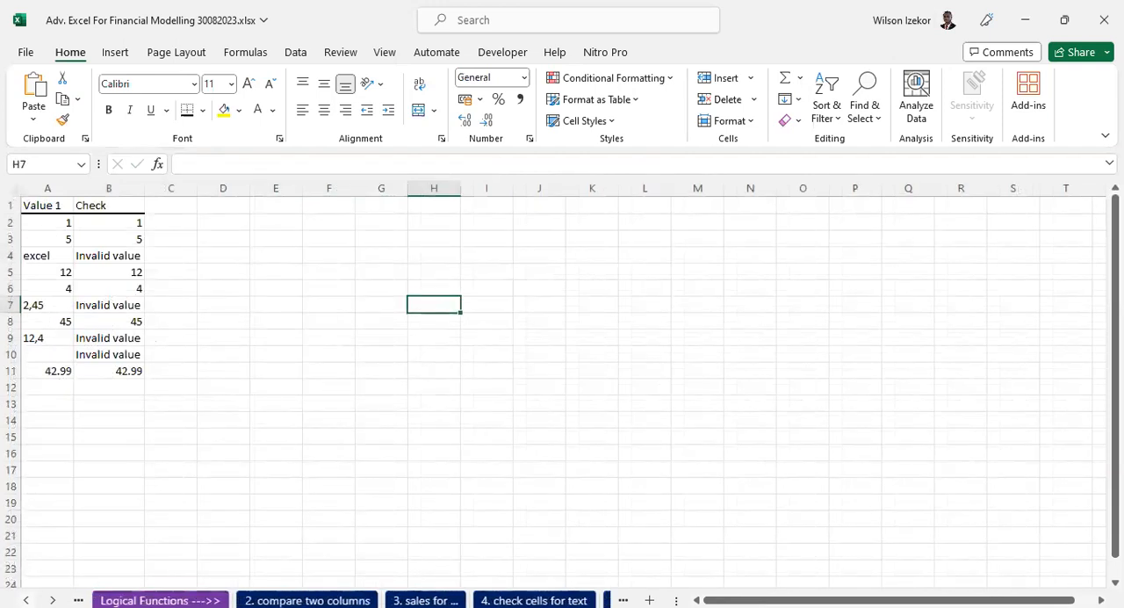
click(307, 599)
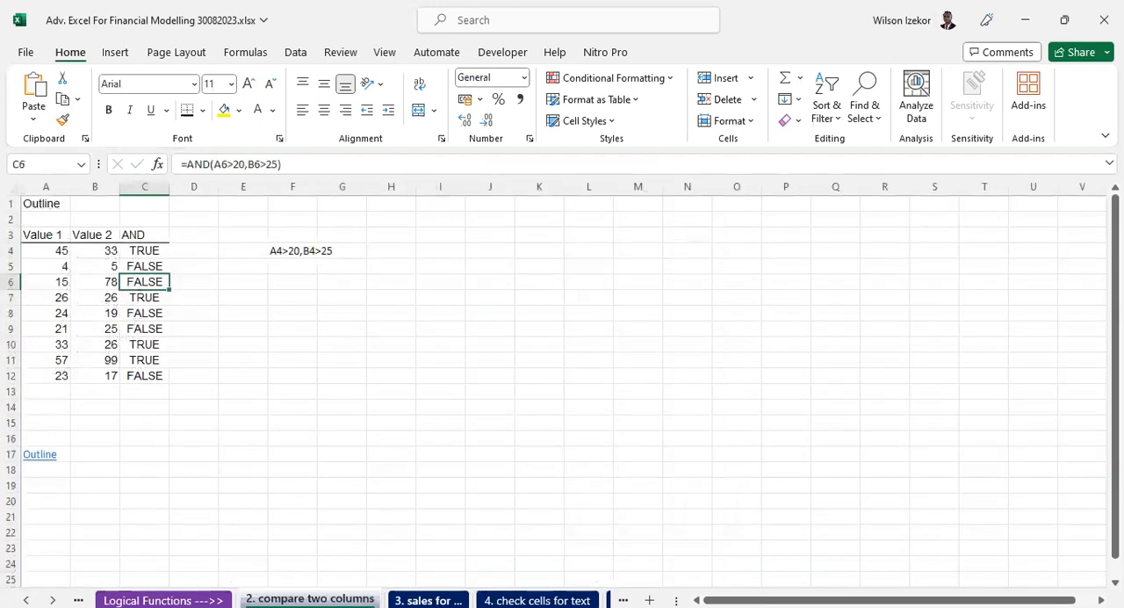
key(ctrl+Page_Down)
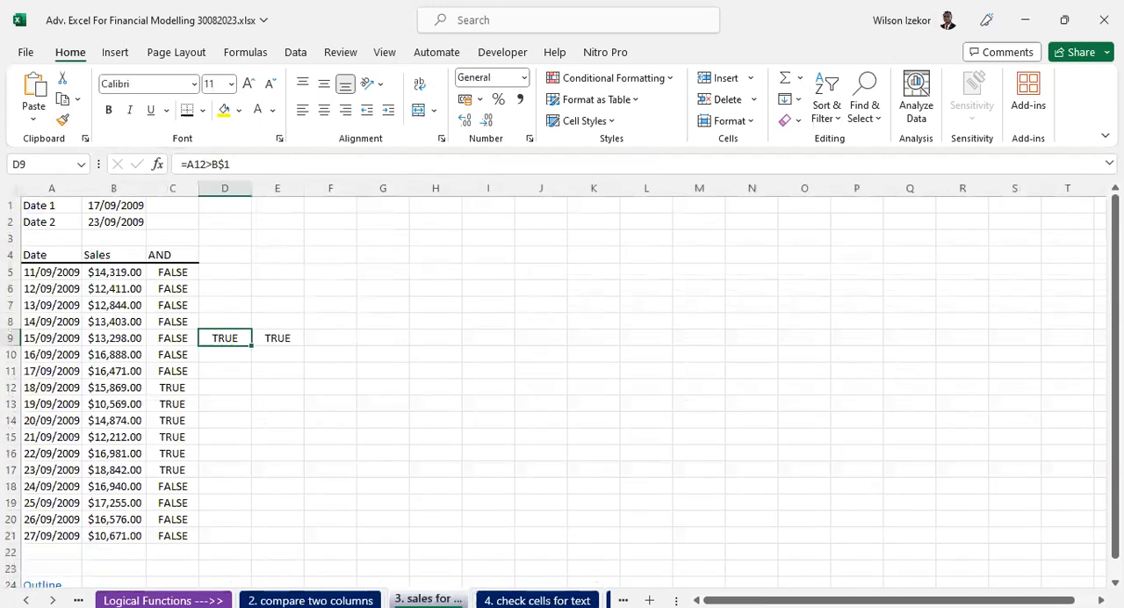
- Open the "Determine quarter of a year" sheet from the full list of sheets
click(52, 600)
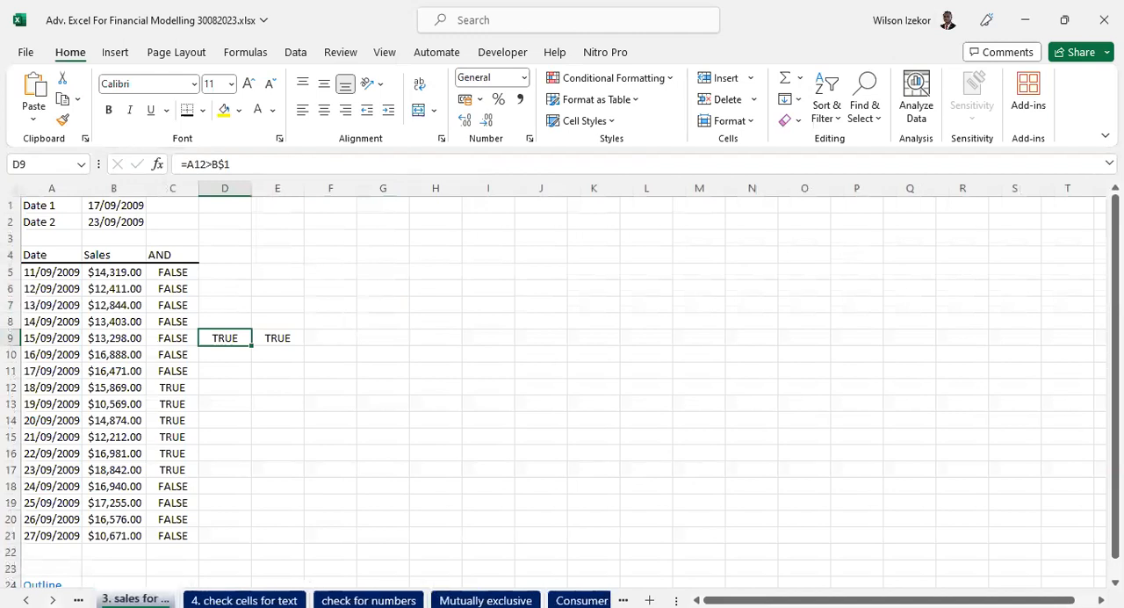
right_click(53, 600)
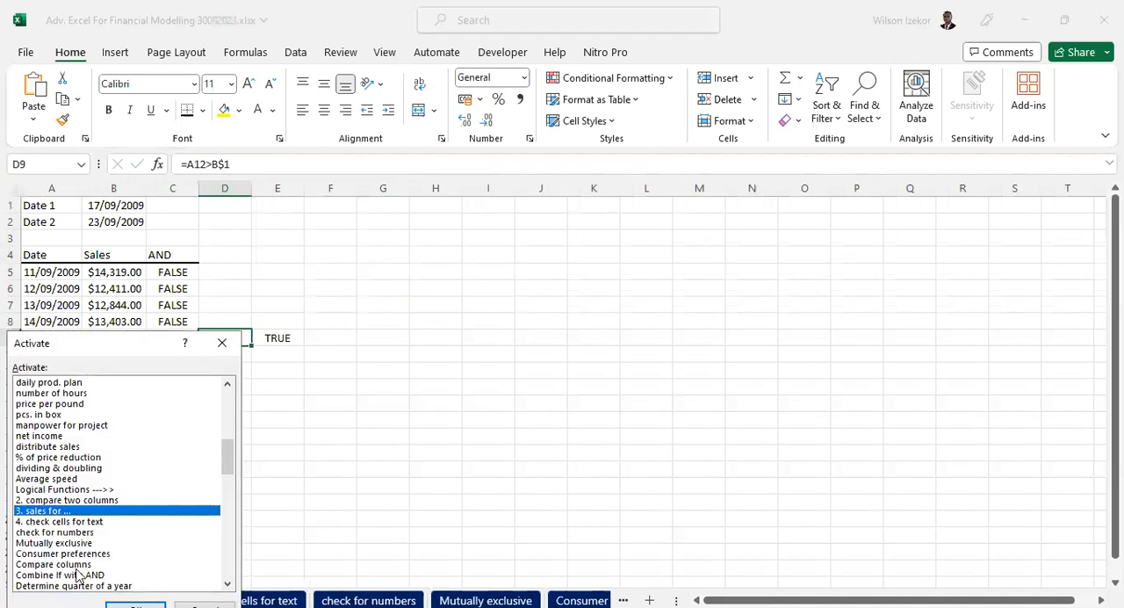
scroll(86, 569, down, 1)
scroll(86, 569, down, 1)
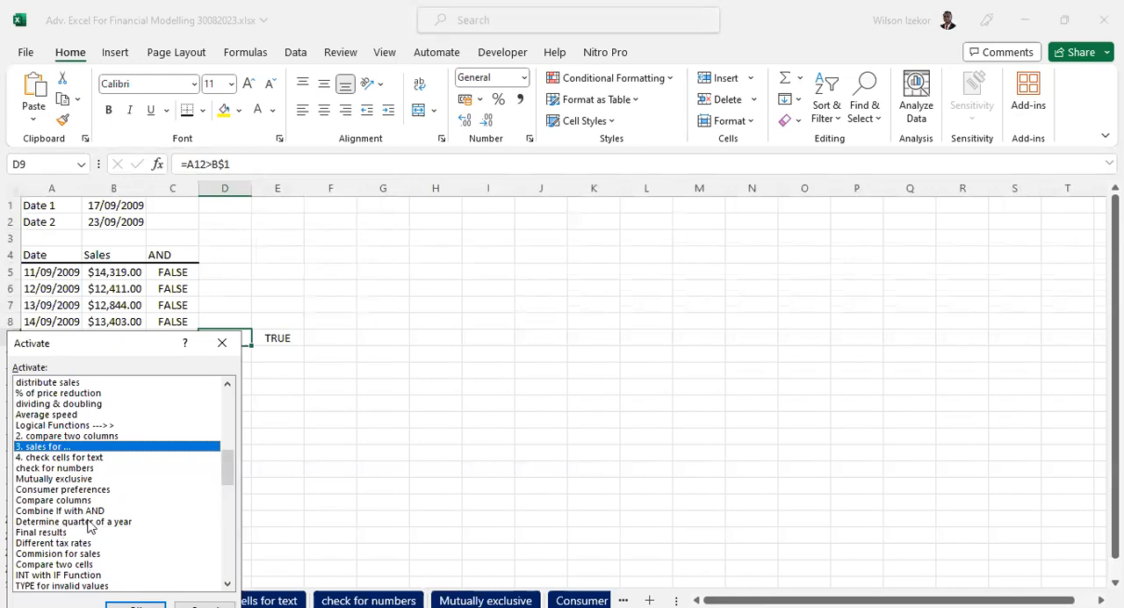
click(88, 524)
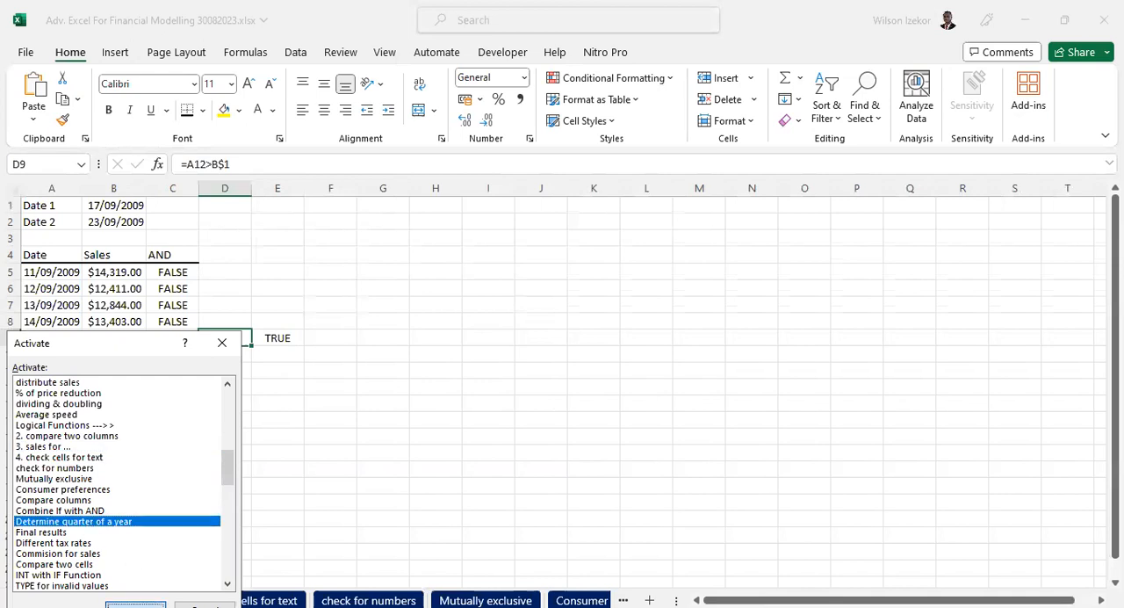
click(135, 605)
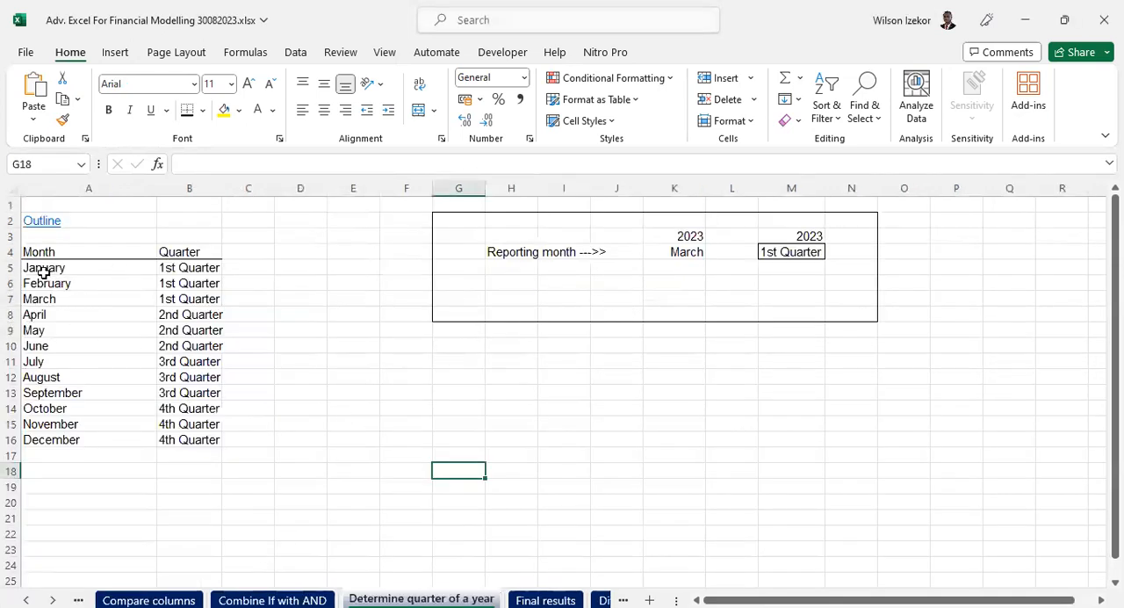
- Examine the Month and Quarter table and the nested IF and OR formulas in the Quarter column
drag(40, 249, 207, 267)
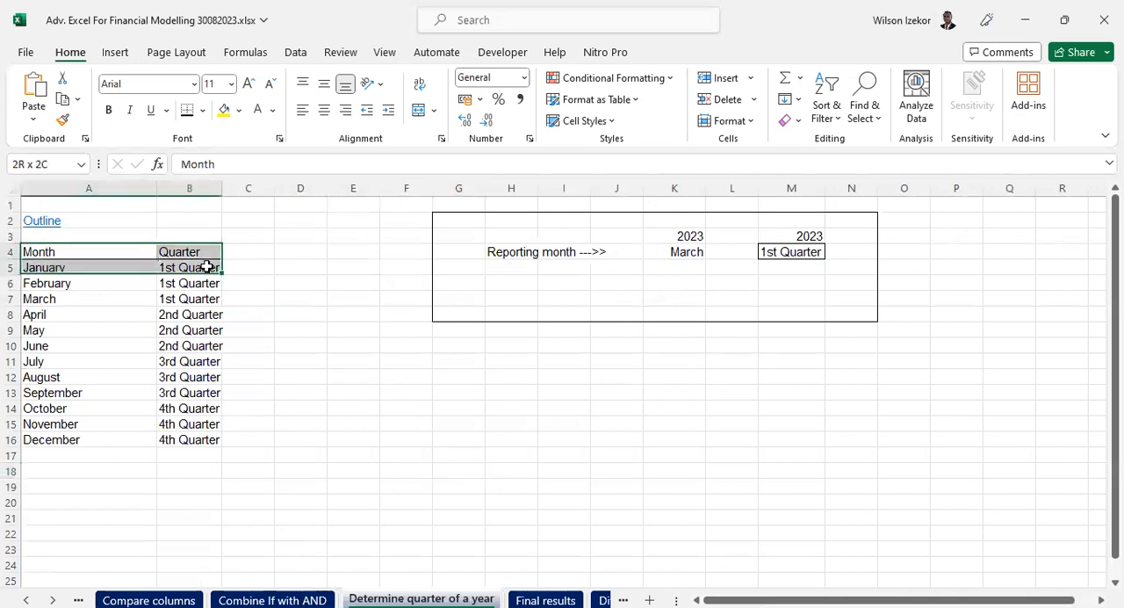
click(183, 362)
click(180, 328)
click(177, 358)
click(188, 393)
click(189, 408)
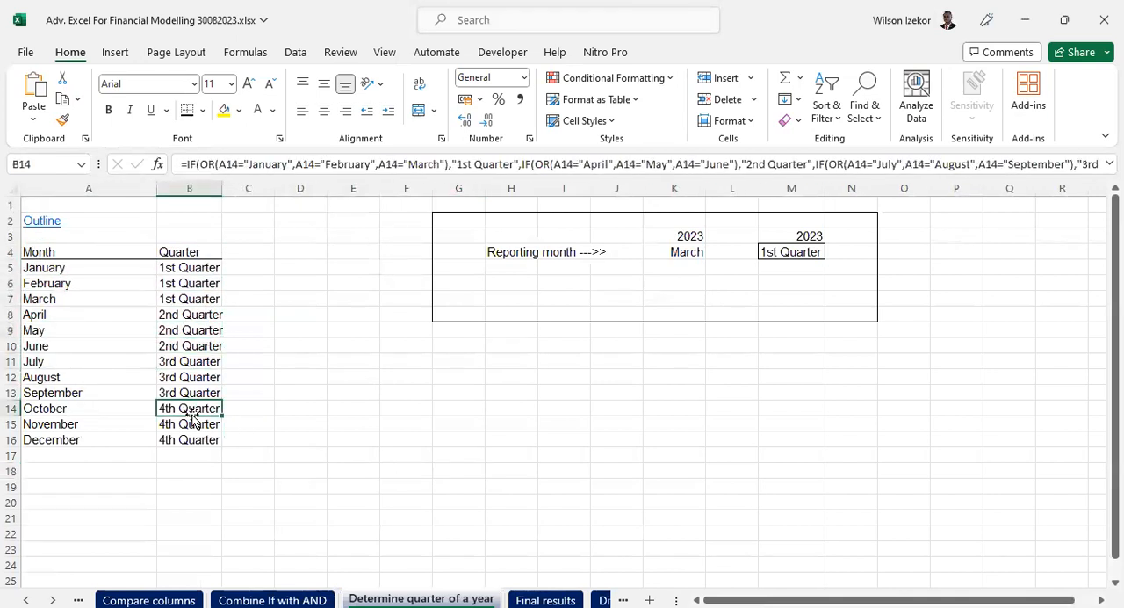
- Set the reporting month in K4 to August
click(260, 261)
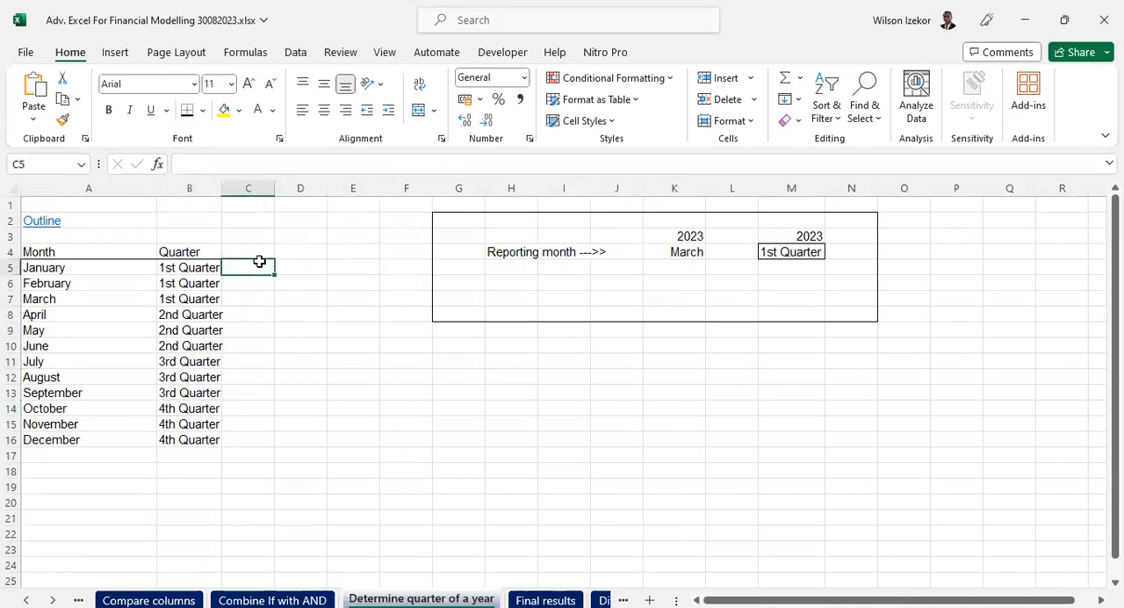
click(676, 252)
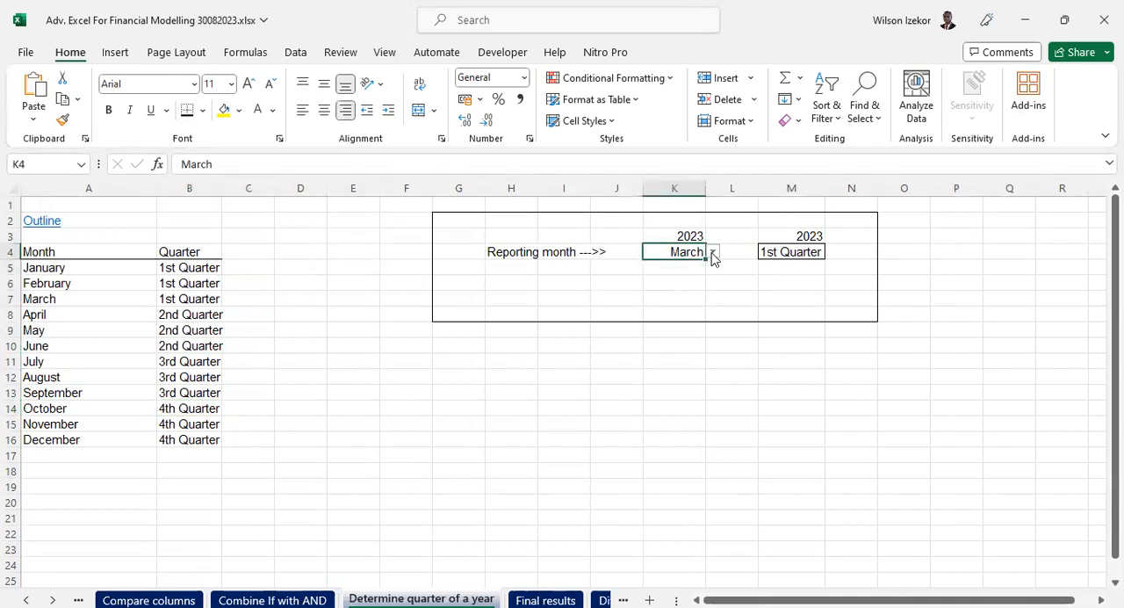
click(713, 253)
click(668, 367)
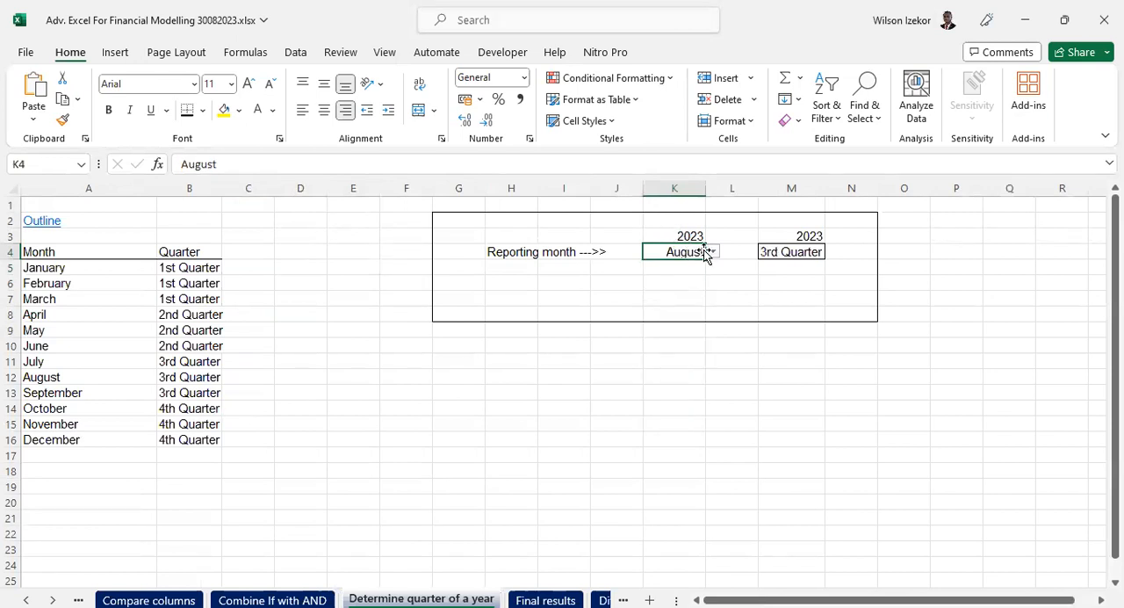
- Examine the full nested IF and OR formula in M4, including its March condition, without changing it
click(781, 252)
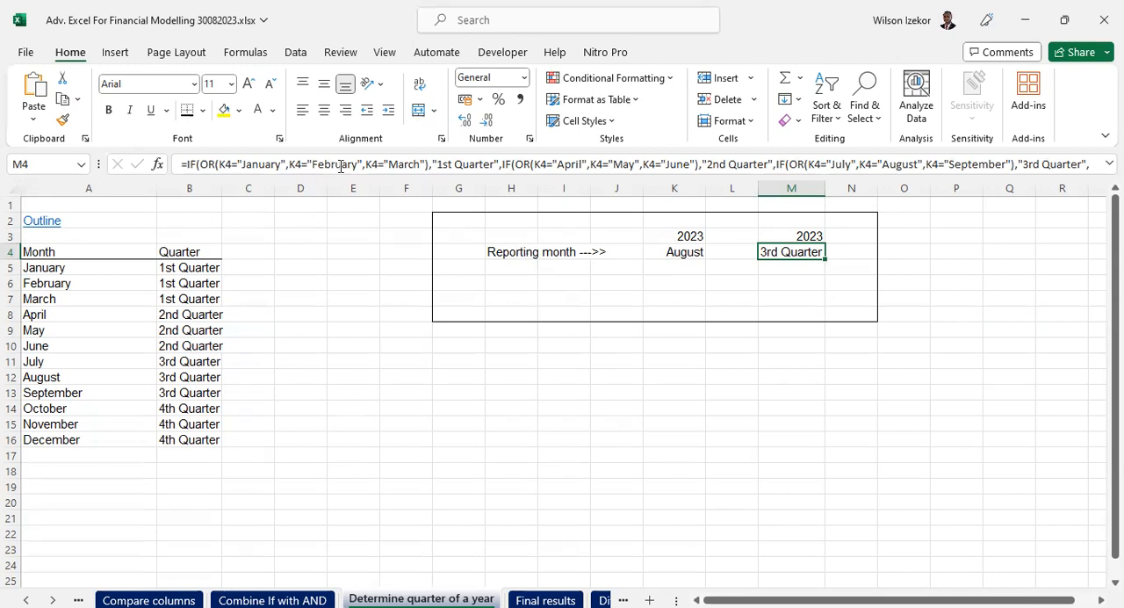
drag(337, 176, 337, 207)
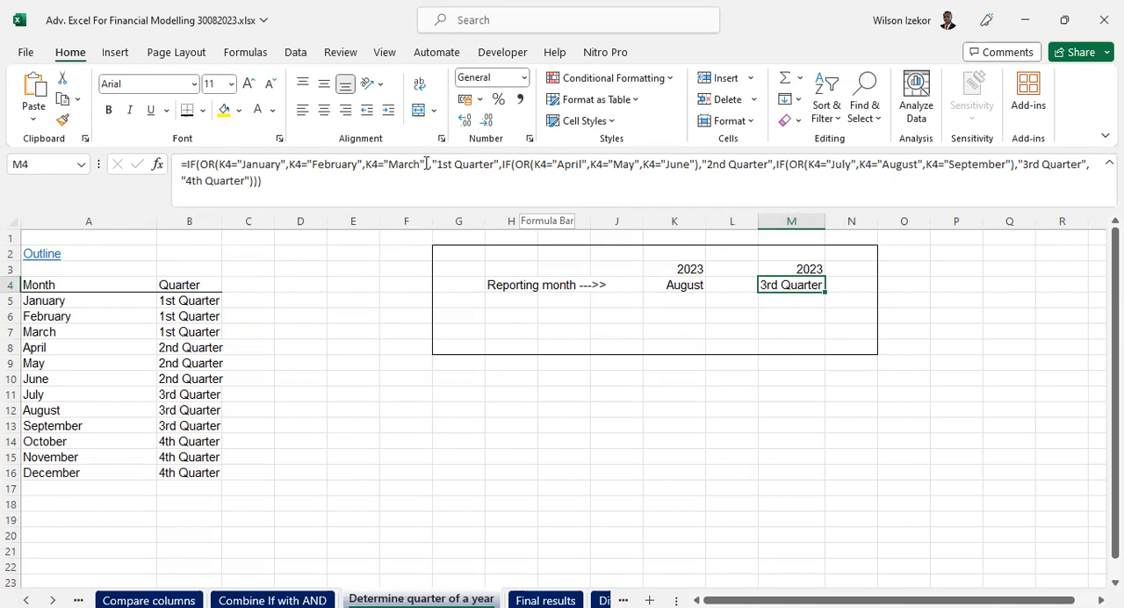
drag(428, 163, 389, 163)
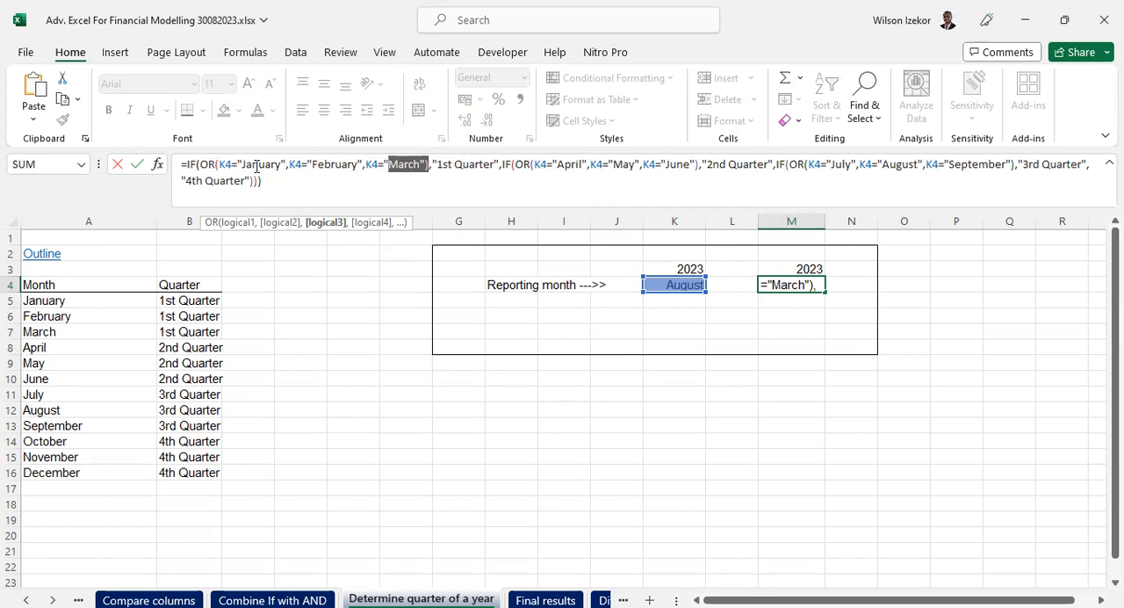
key(Escape)
- Set the reporting month in K4 to February
click(669, 275)
click(698, 290)
click(716, 292)
click(670, 314)
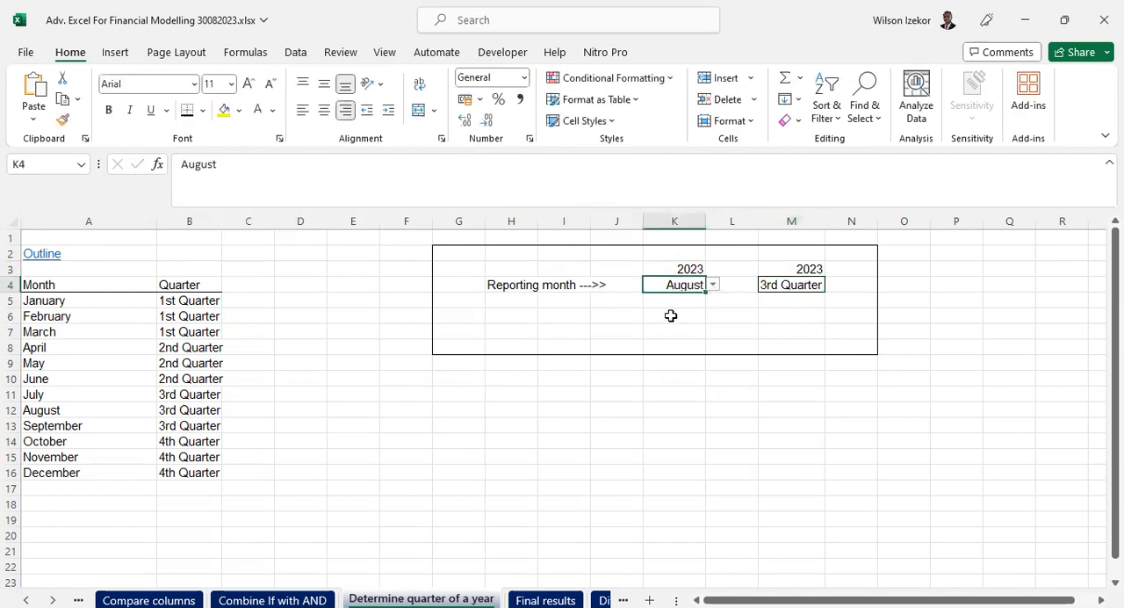
- Clear the quarter formula in M4 and begin a new IF formula with an OR function as its logical test
click(808, 286)
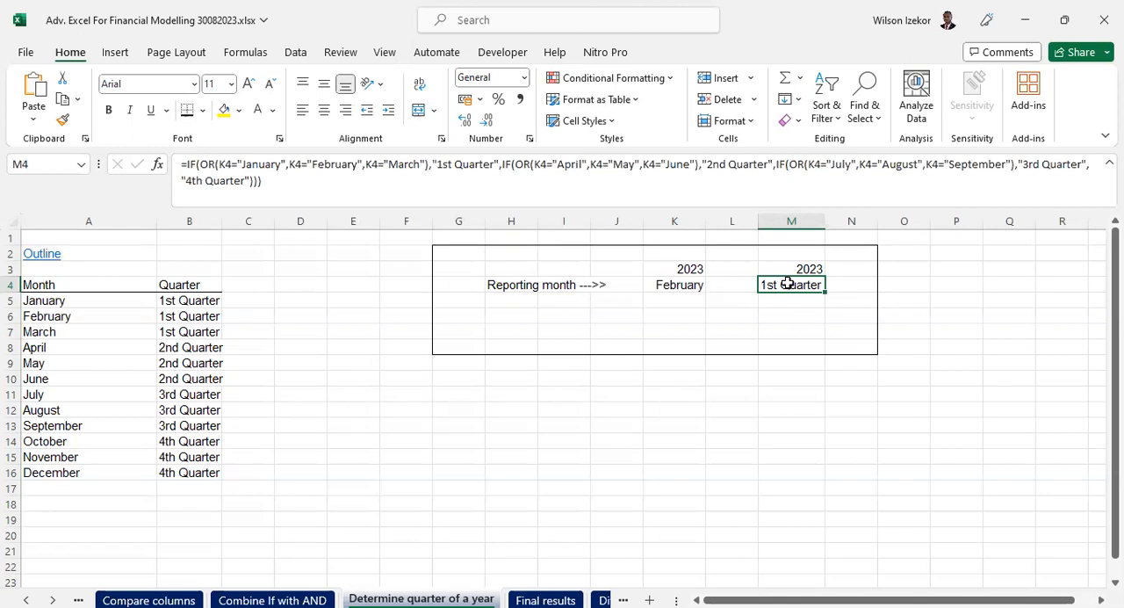
key(Delete)
text(=)
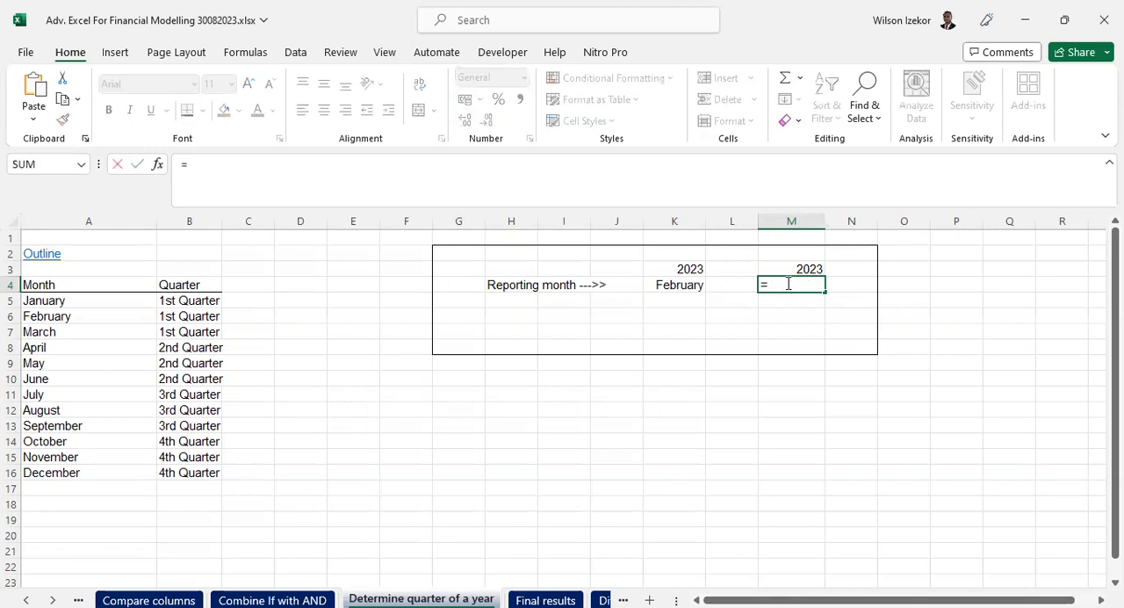
text(if()
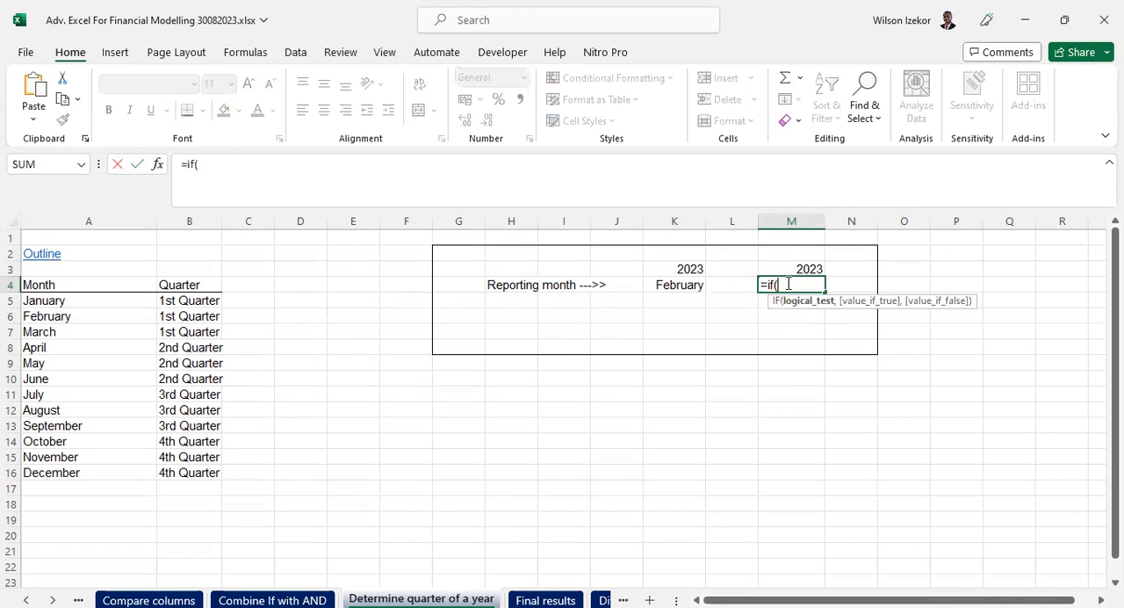
text(or)
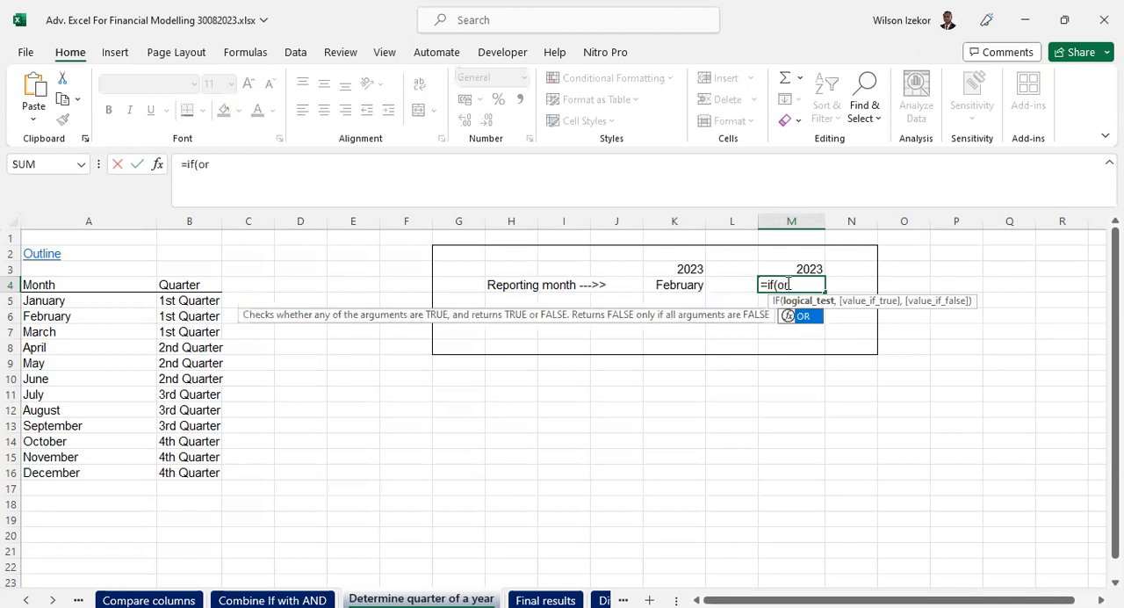
text(()
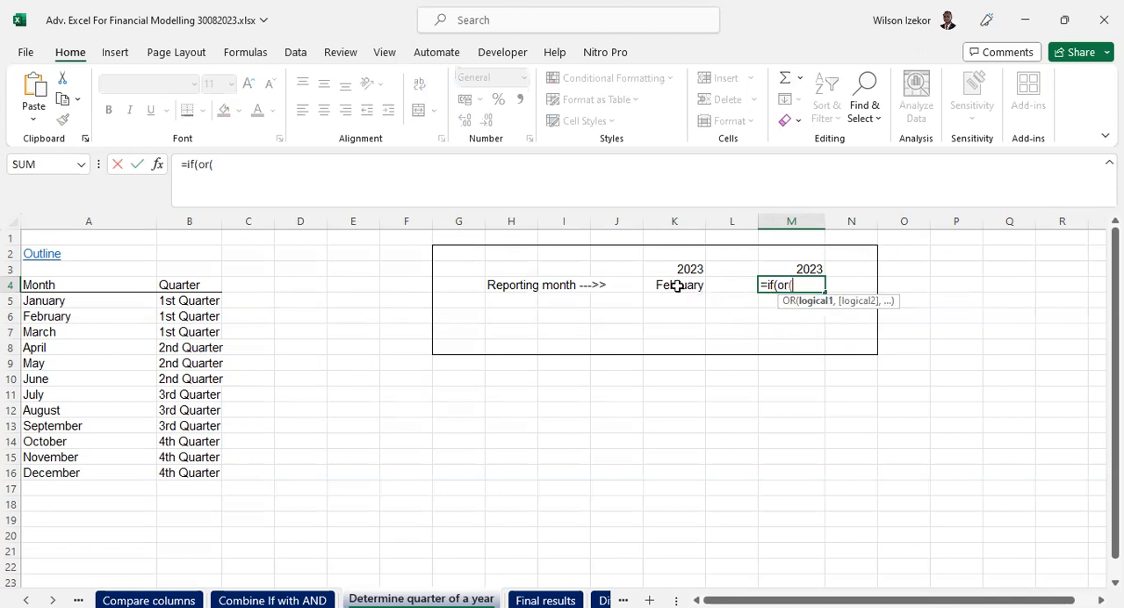
- Enter K4="January" as the first condition of the OR test
click(678, 285)
text(="Ja)
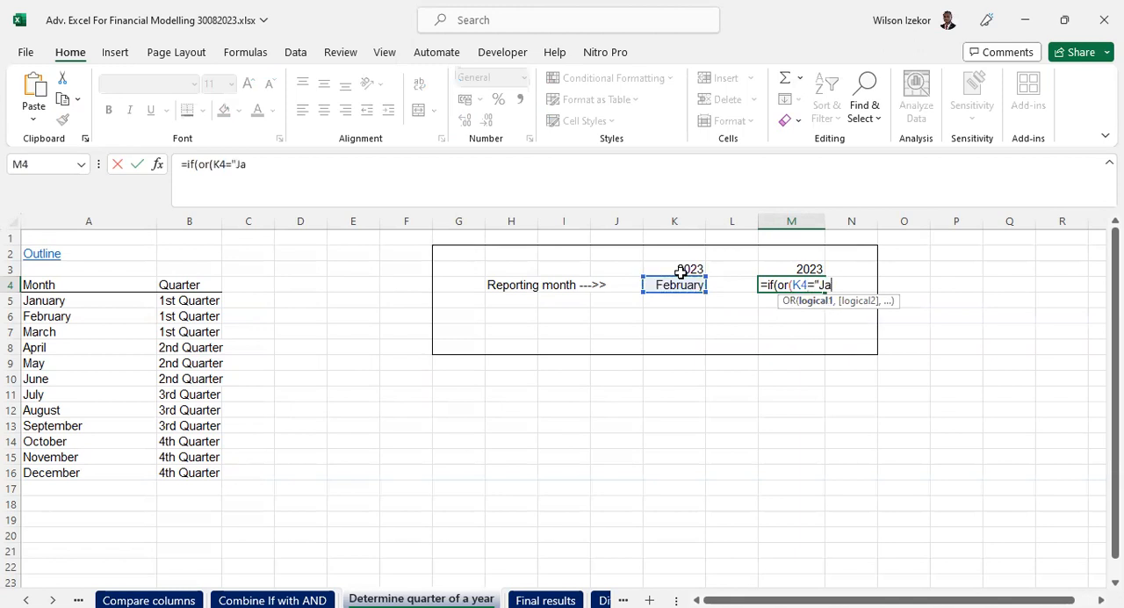
text(nuart)
key(BackSpace)
text(y)
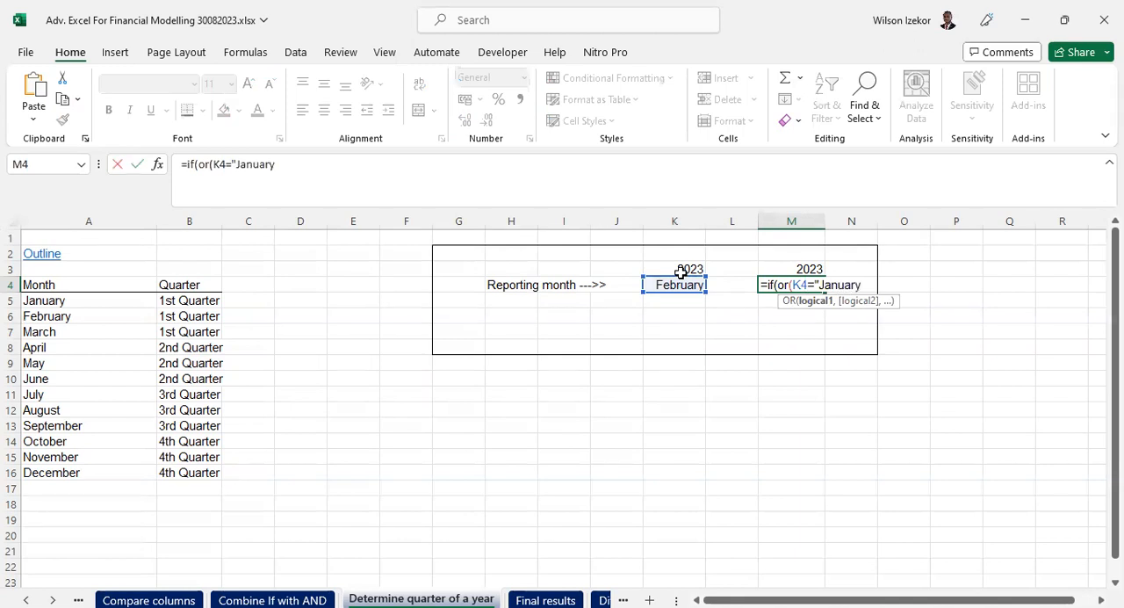
text(",)
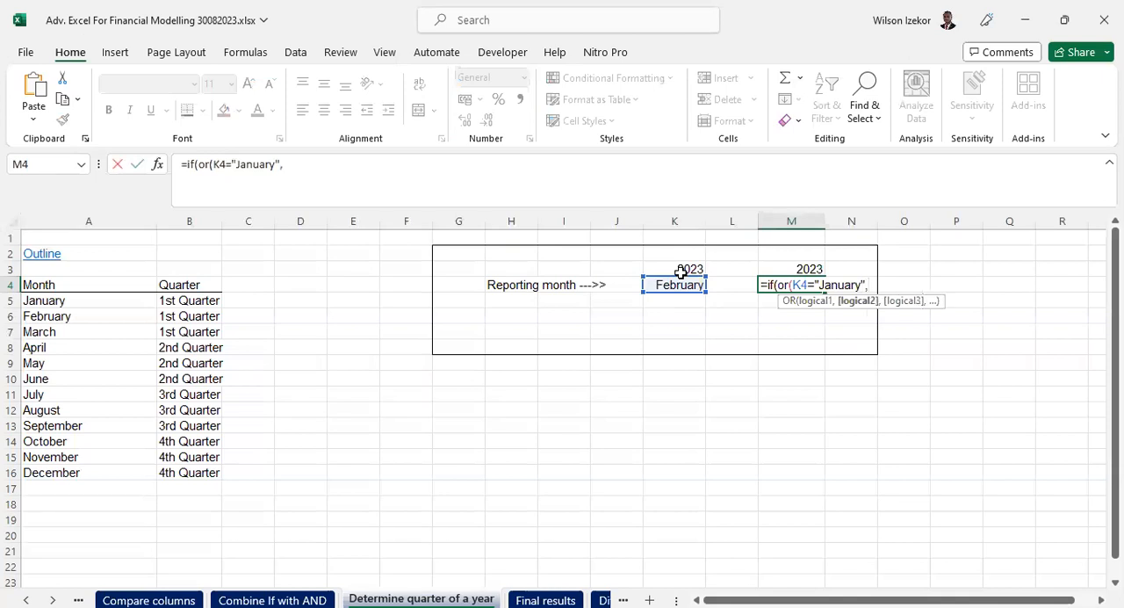
- Add K4="February" as the second condition of the OR test
click(675, 285)
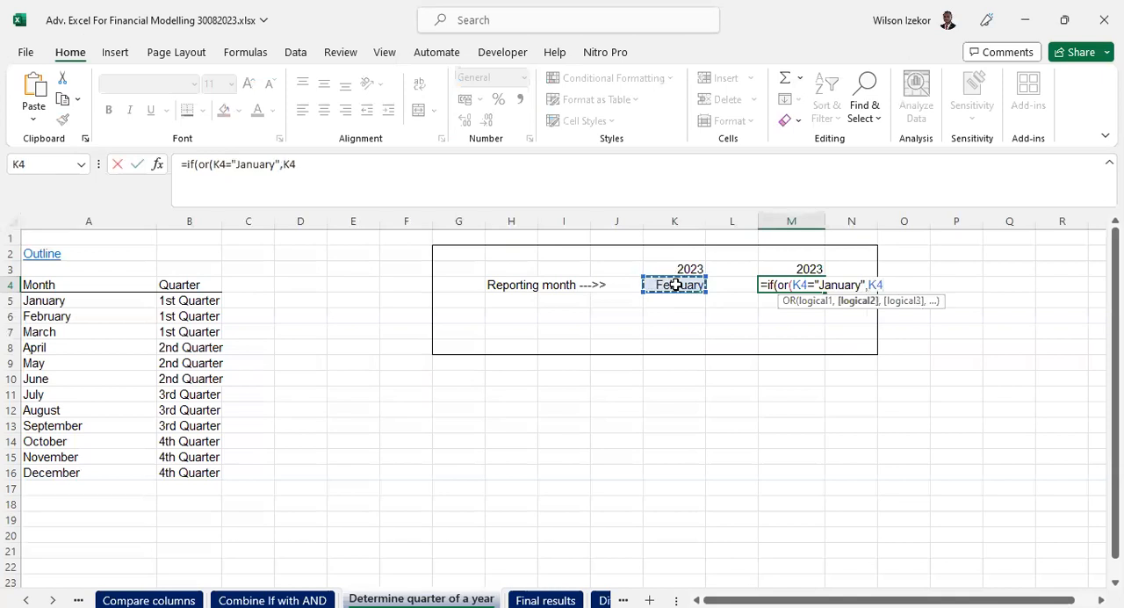
text(="February)
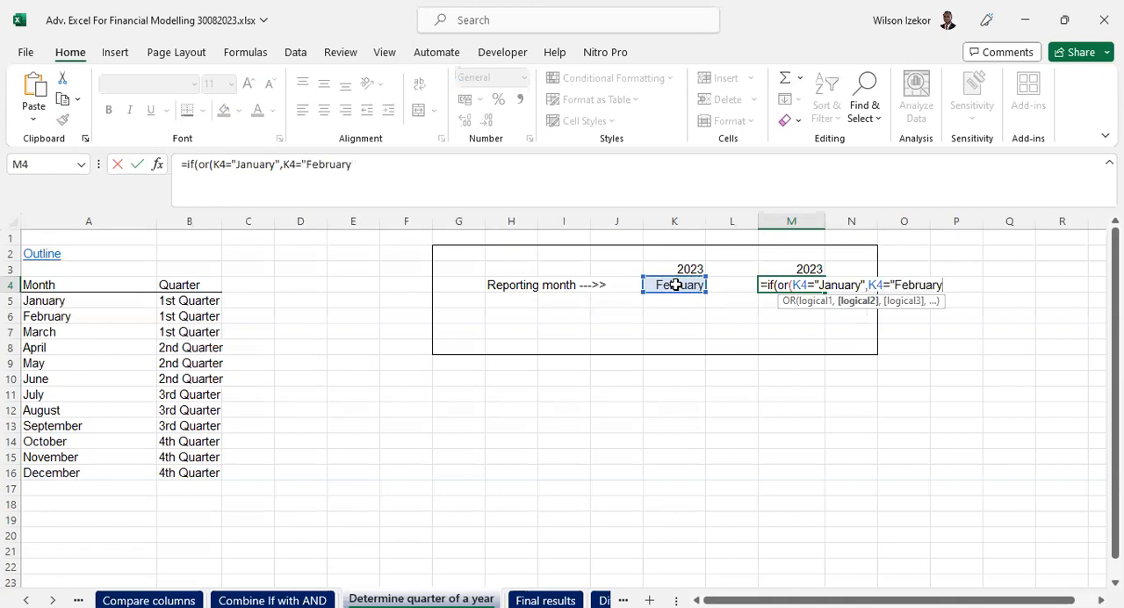
text(",)
- Add K4="March" as the third condition and close the first OR test
click(676, 285)
text(=)
text("Ma)
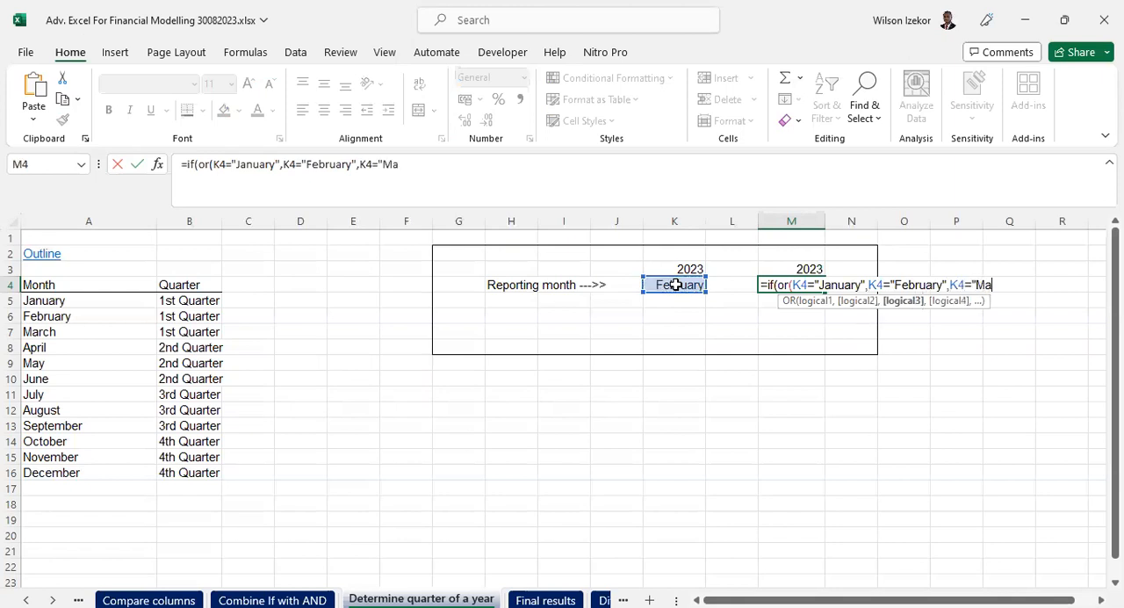
text(rch"),")
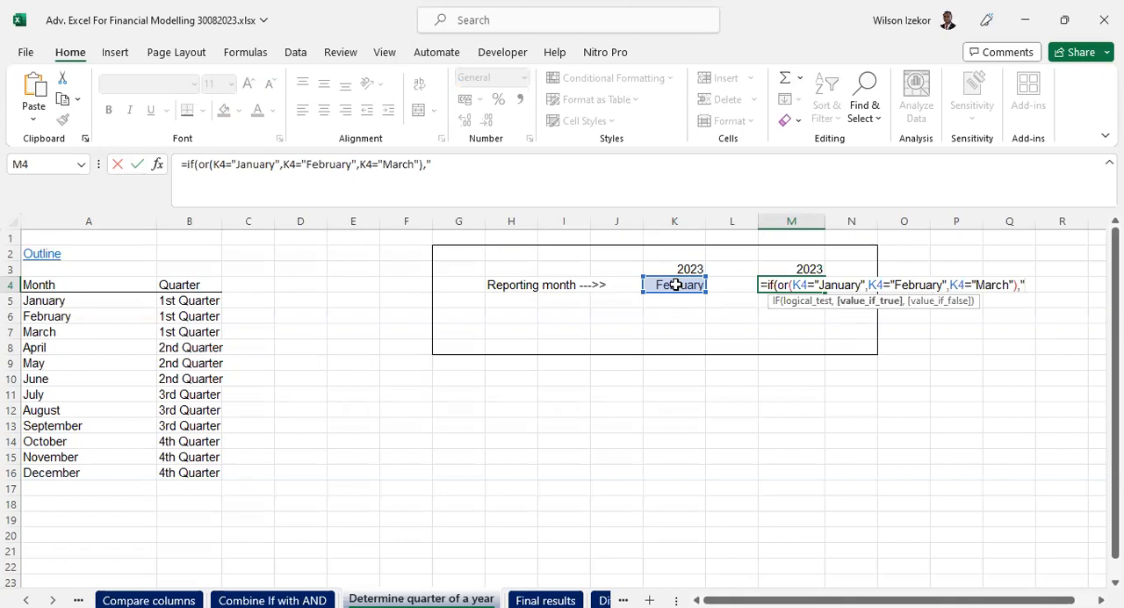
text(1st Quarter",)
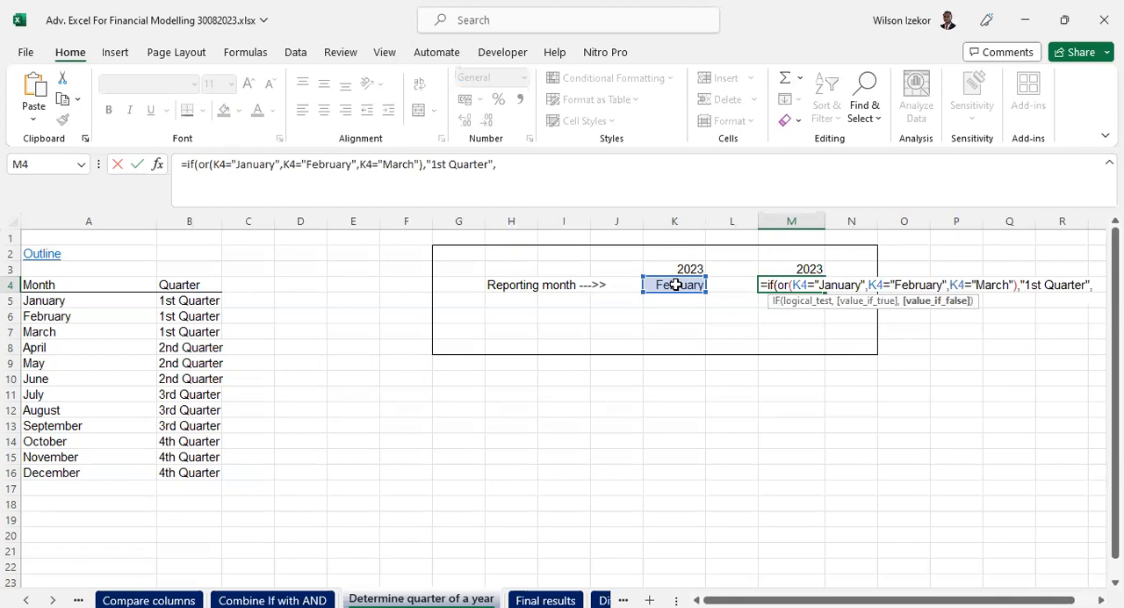
text(if()
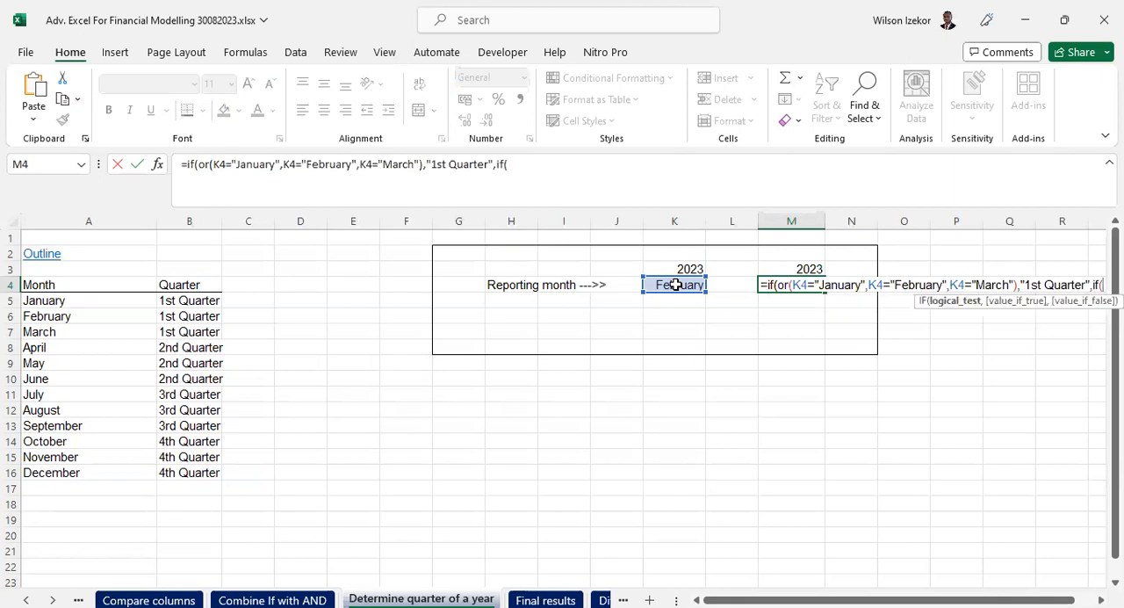
text(or)
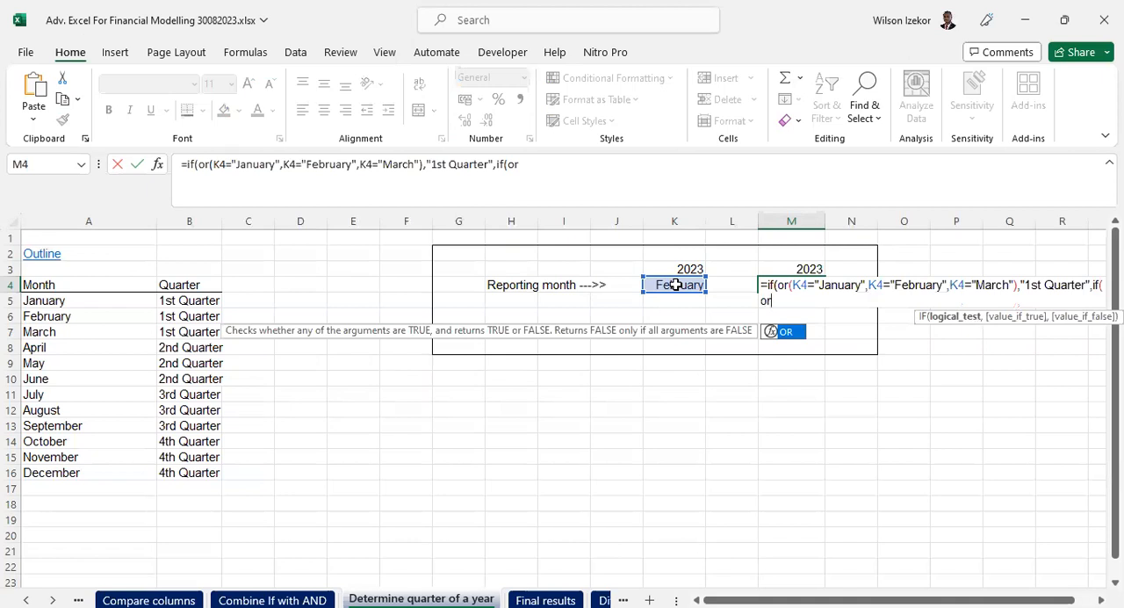
text(()
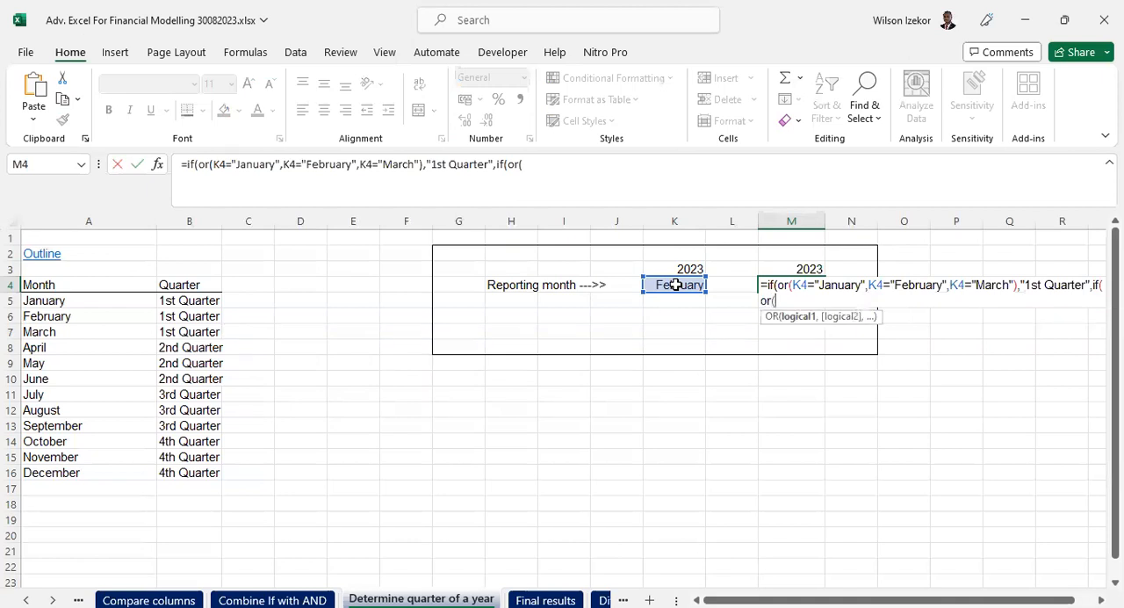
- Nest a second IF with an OR test as the value if false, starting with the condition K4="April"
click(676, 285)
text(=)
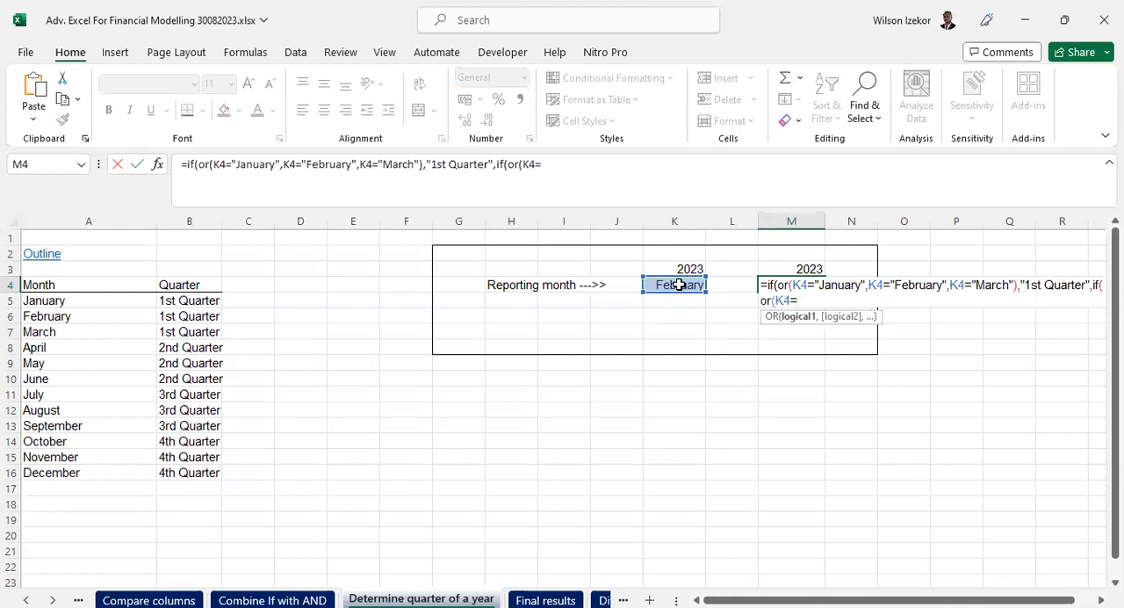
text("April)
text(",)
- Add K4="May" as the second condition of the nested OR test
click(679, 285)
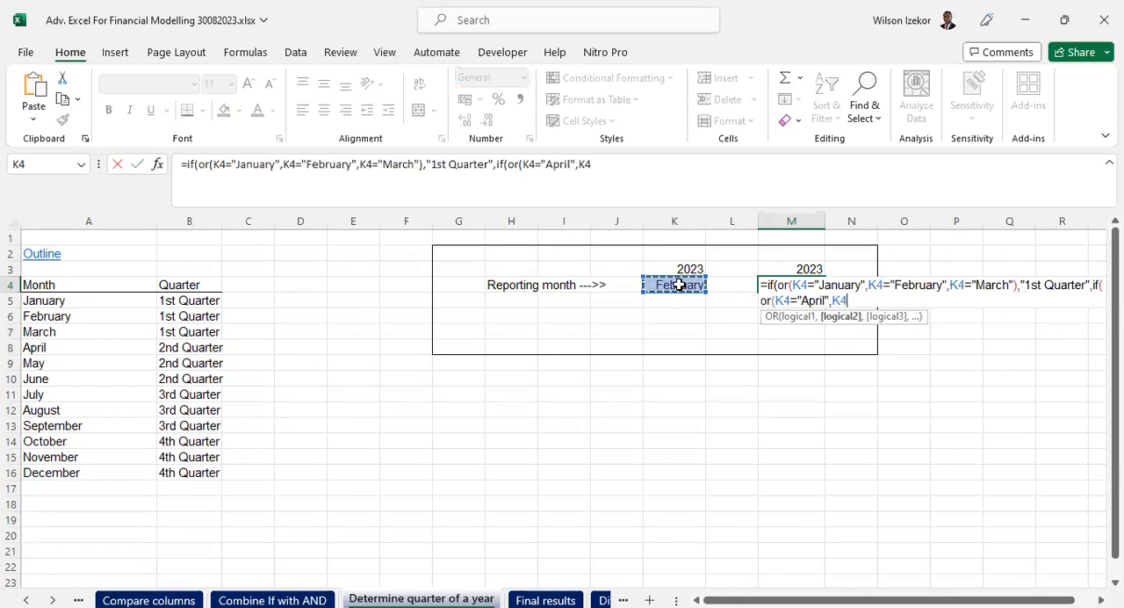
text(="May",)
- Add K4="June" as the last condition and close the second OR test
click(678, 285)
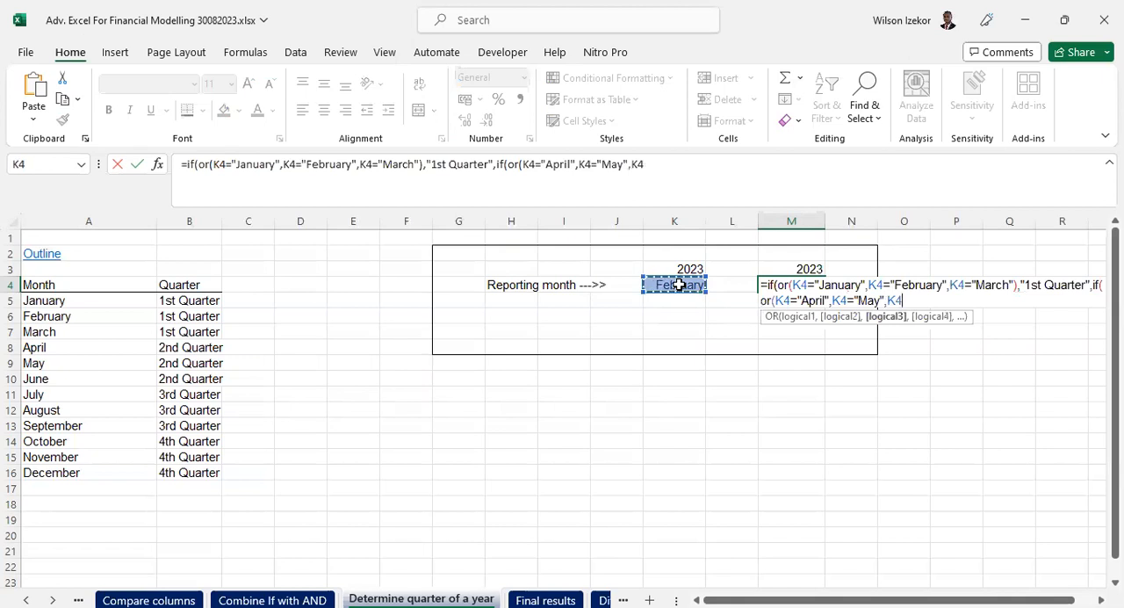
text(=")
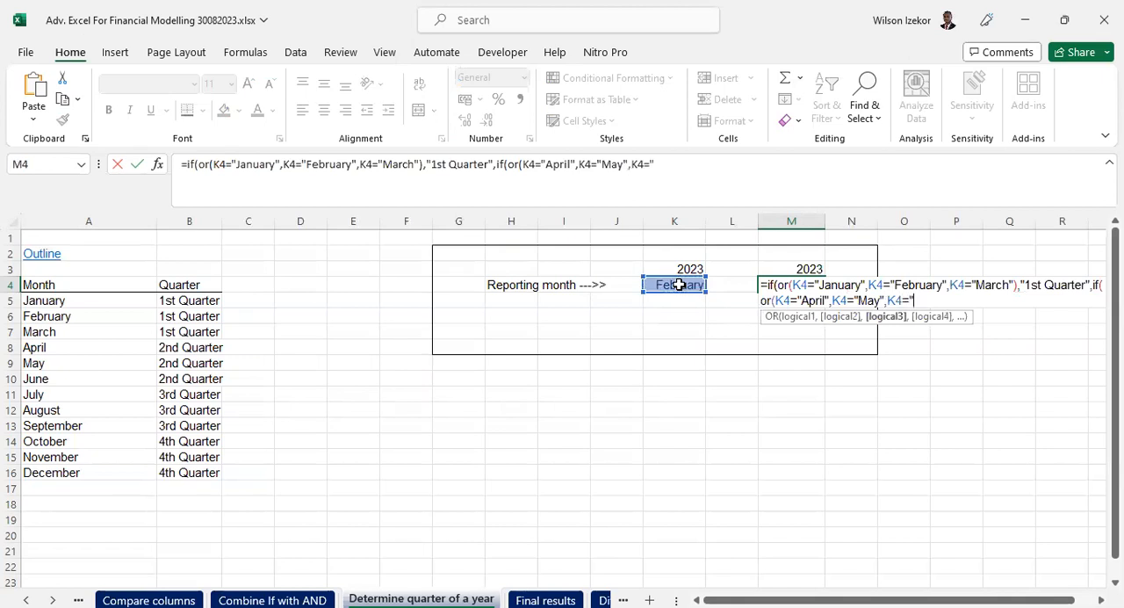
text(June"))
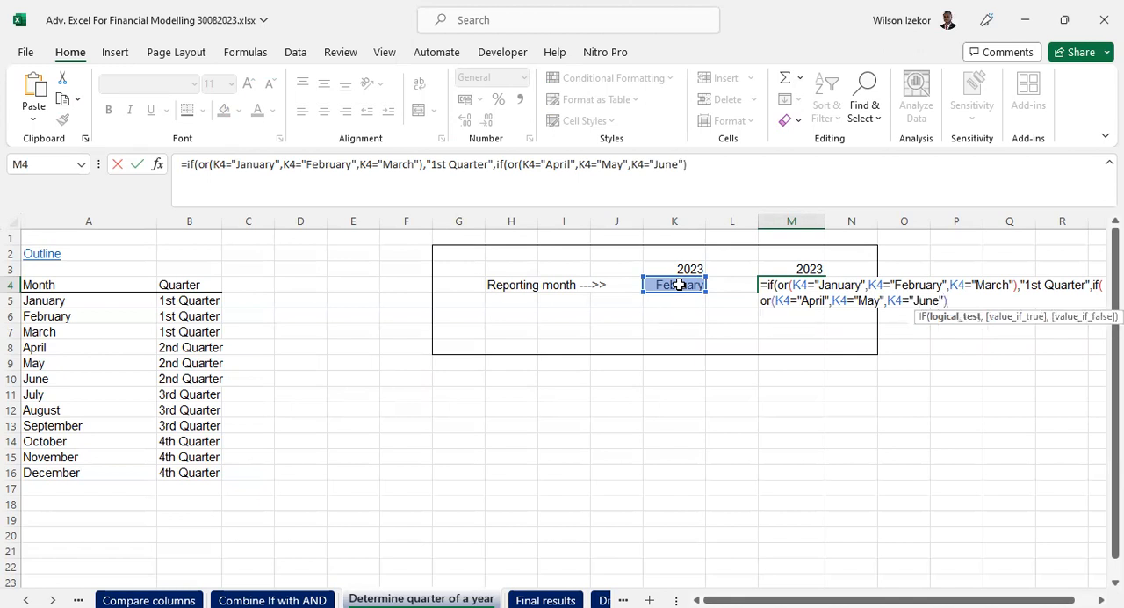
text(,")
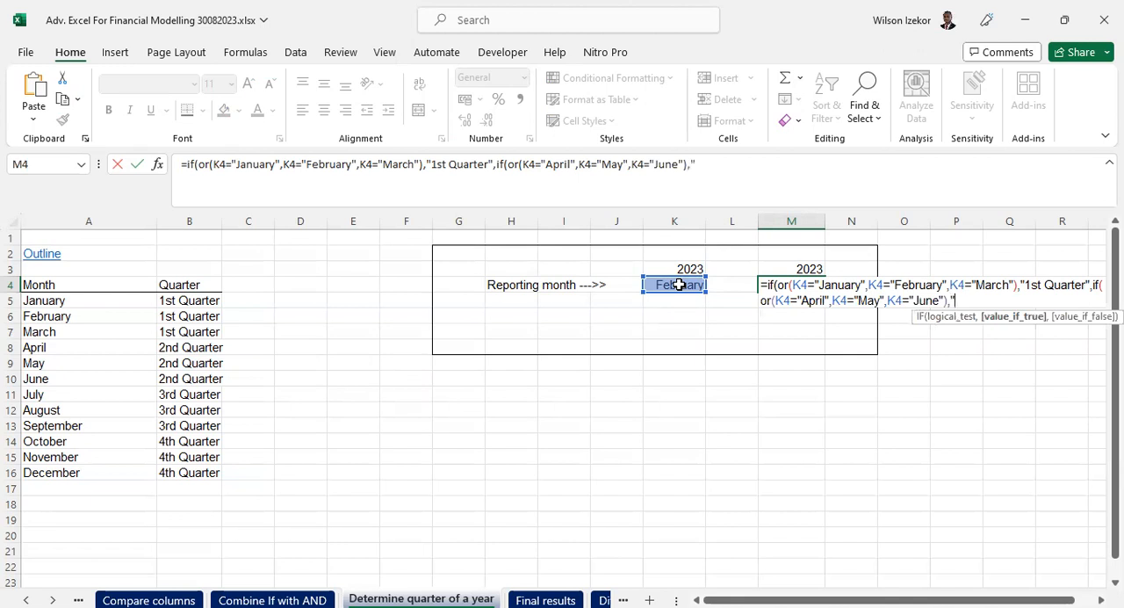
text(2nd Quater)
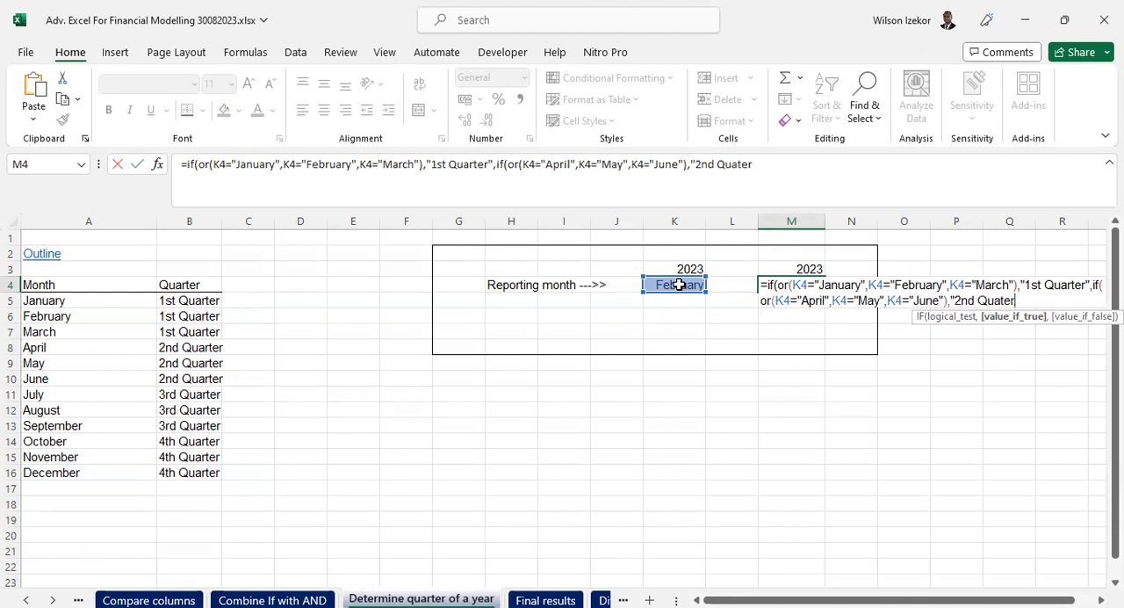
- Enter "2nd Quarter" as the value if the second OR test is true
key(BackSpace)
key(BackSpace)
key(BackSpace)
text(rter",)
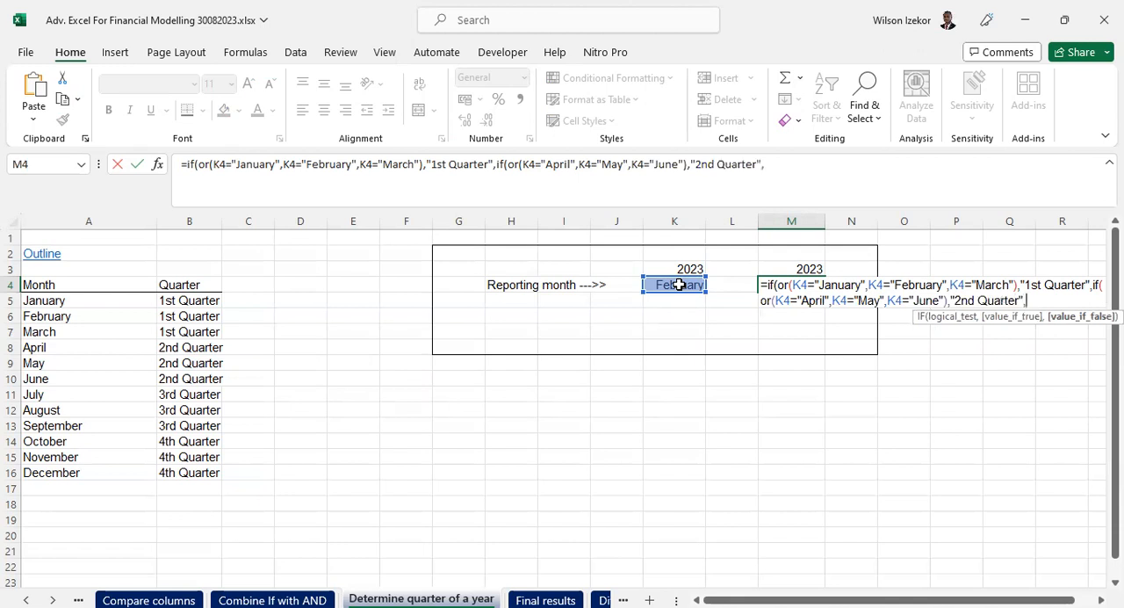
text(if(or)
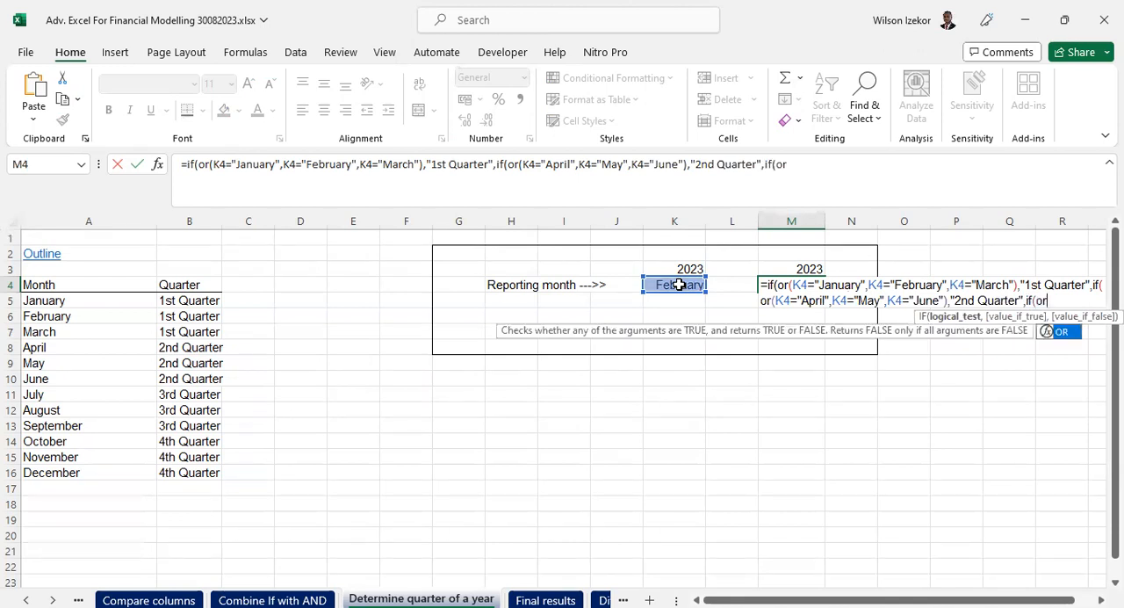
text(()
- Nest a third IF with an OR test as the value if false, starting with the condition K4="July"
click(678, 285)
text(=)
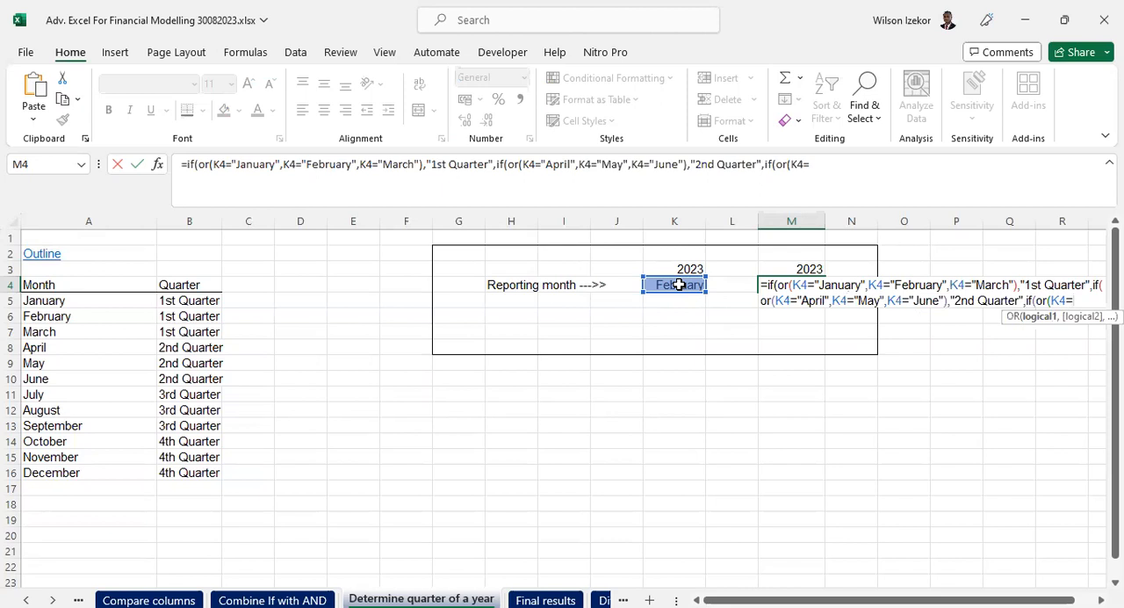
text("July",)
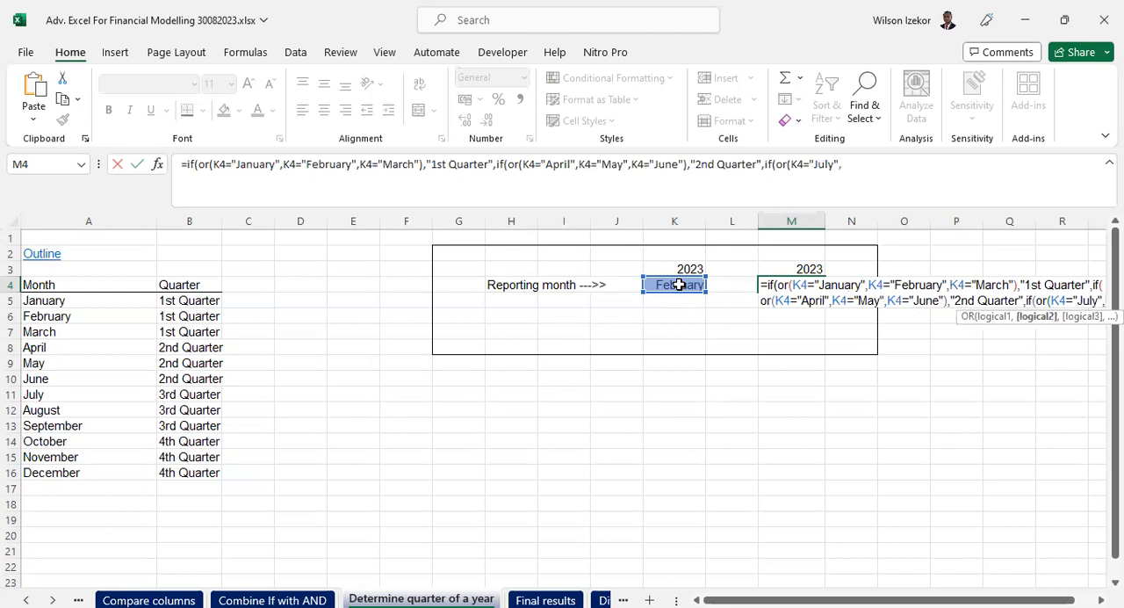
- Add K4="August" as the second condition of the third OR test
click(679, 285)
text(=")
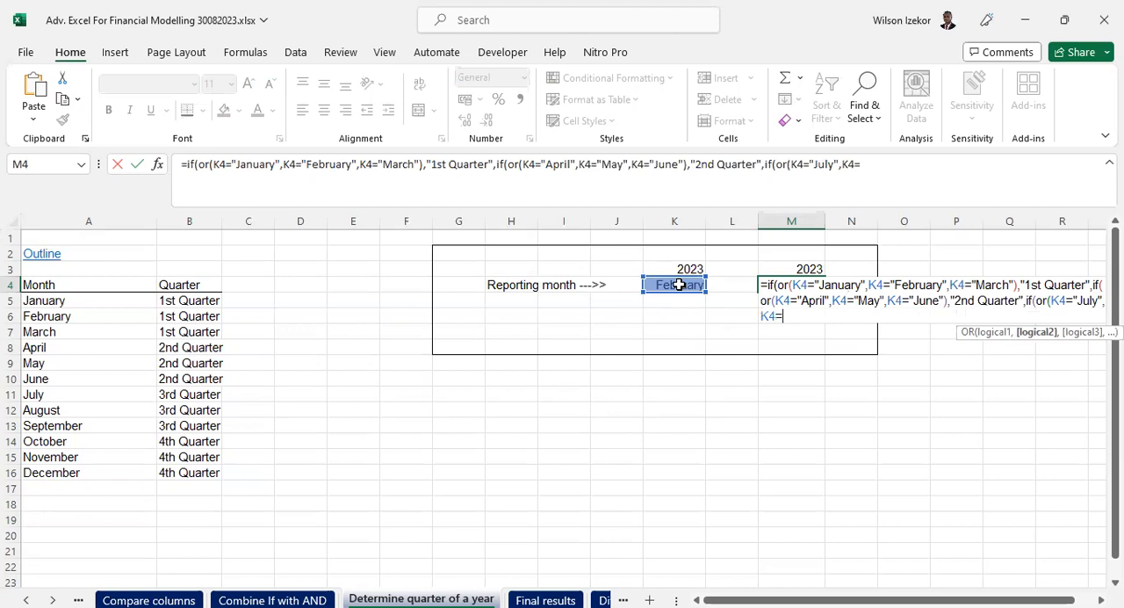
text(August",)
- Add K4="September" as the last condition and close the third OR test
click(679, 285)
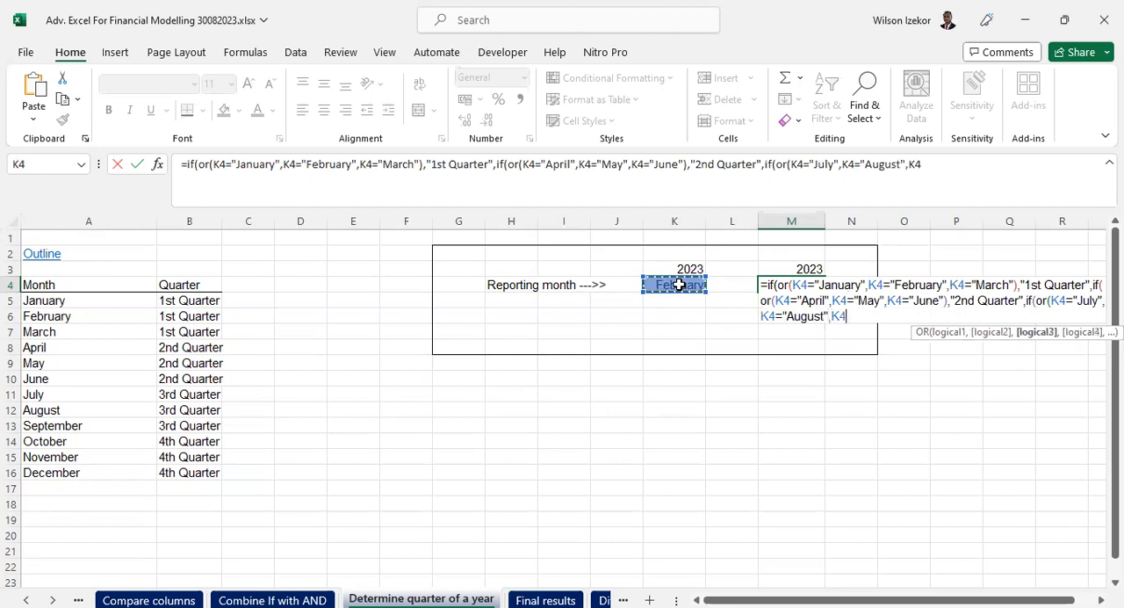
text(="September)
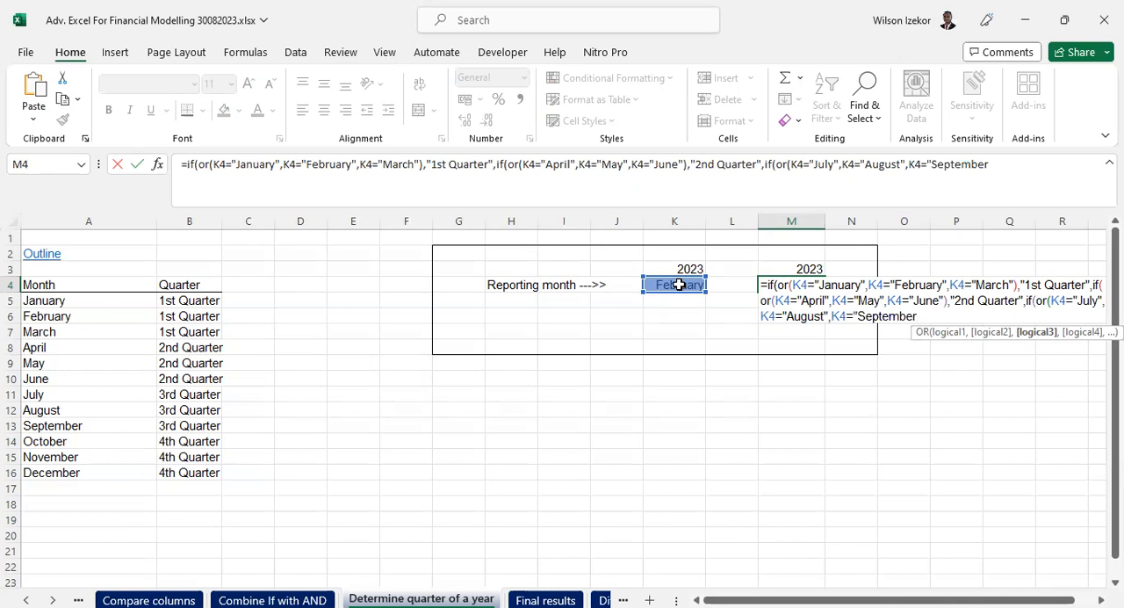
text(",)
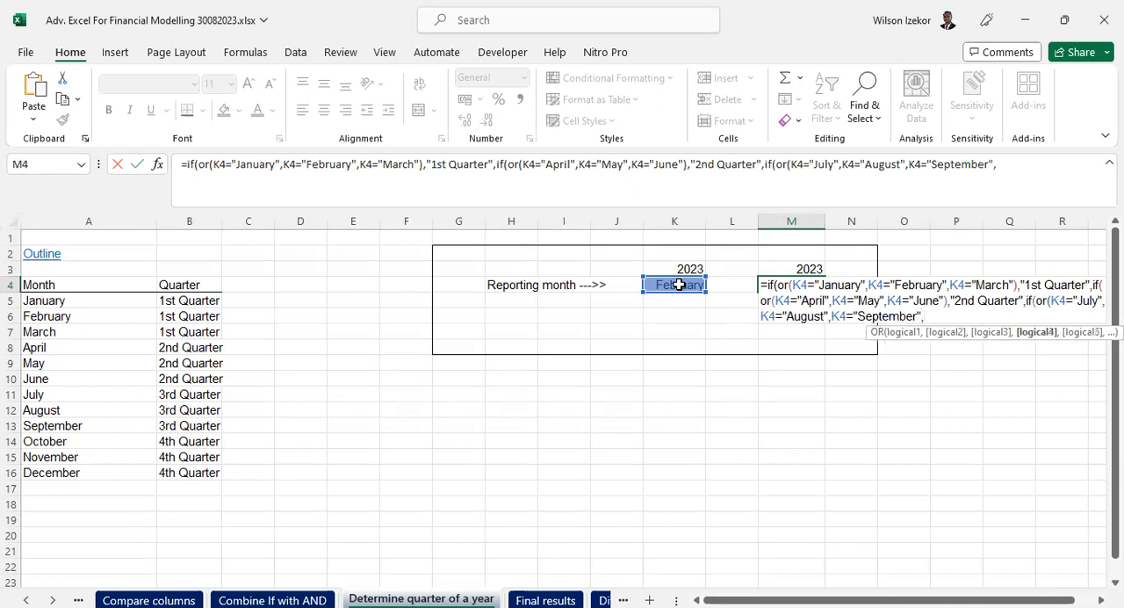
key(BackSpace)
text())
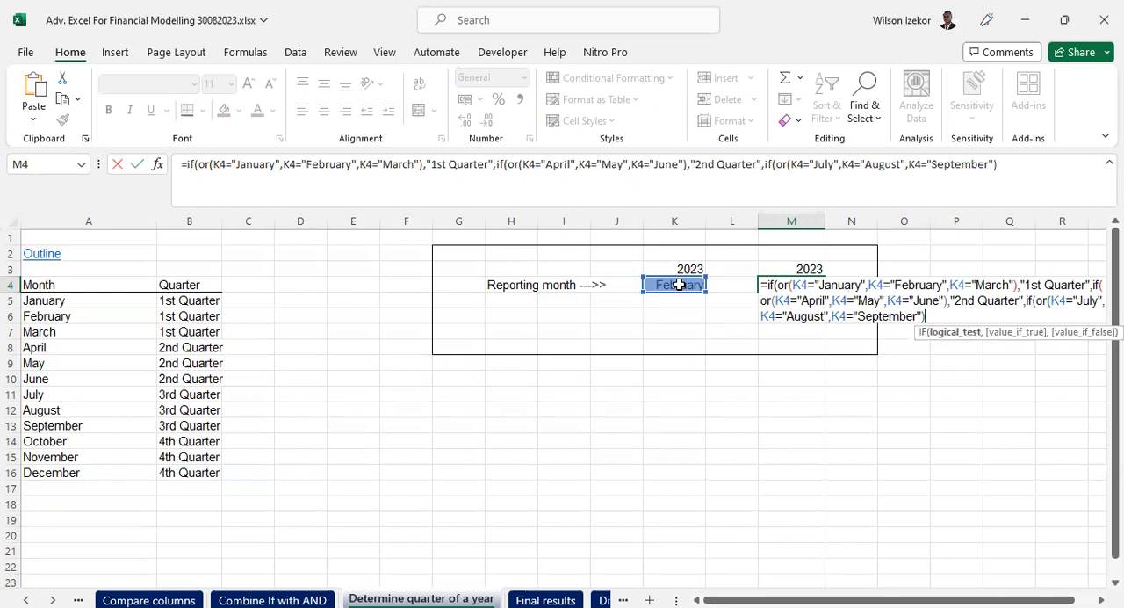
text(,)
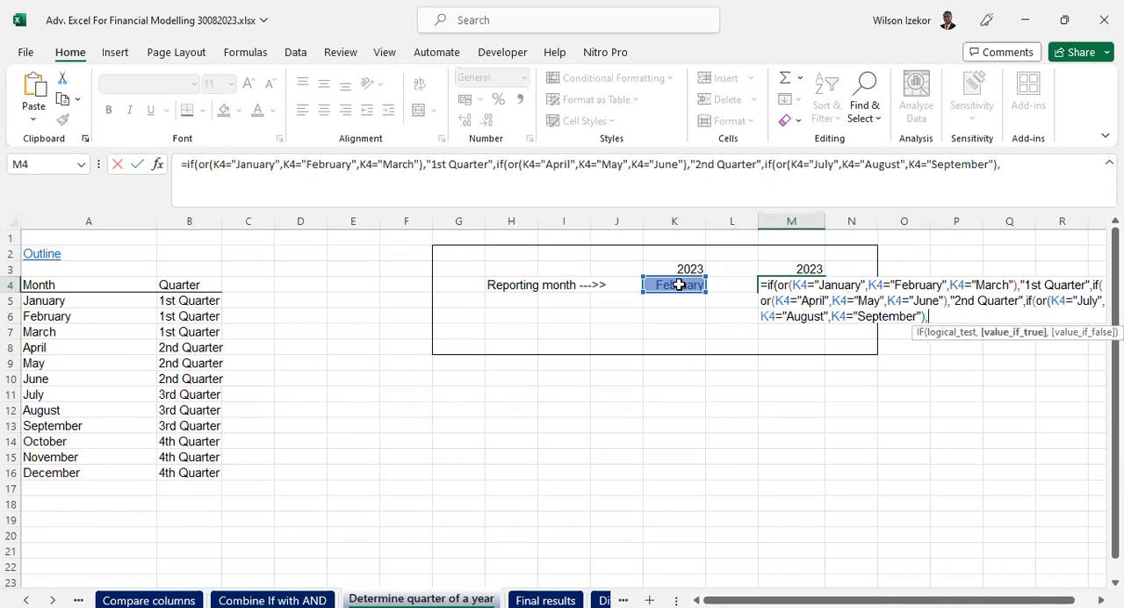
text("£)
- Enter "3rd Quarter" as the value if the third OR test is true
key(BackSpace)
text(3rd Quarter")
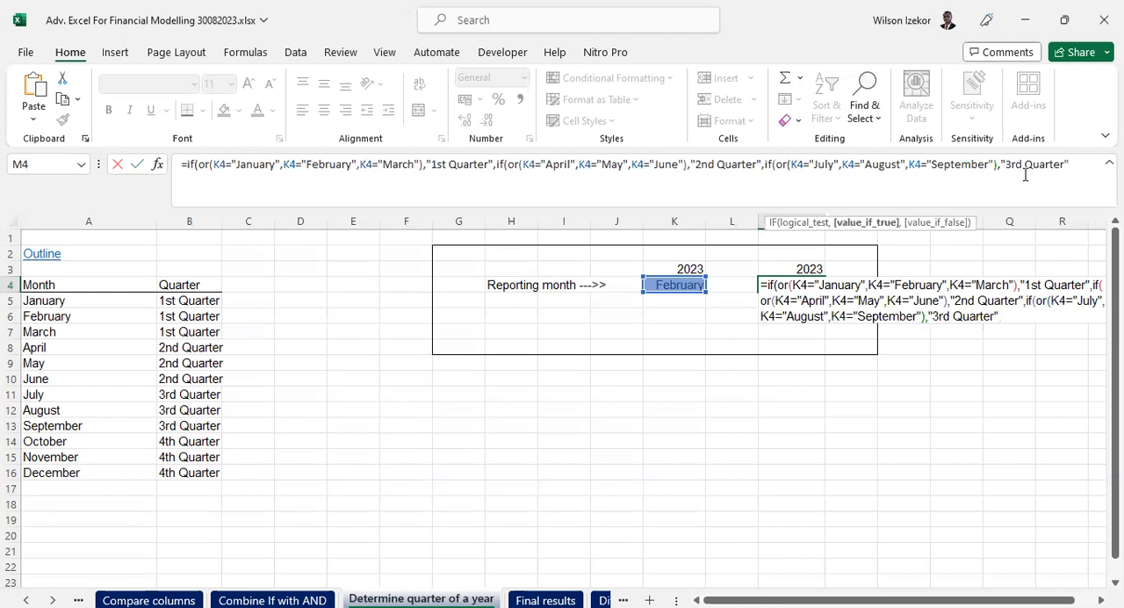
text(,)
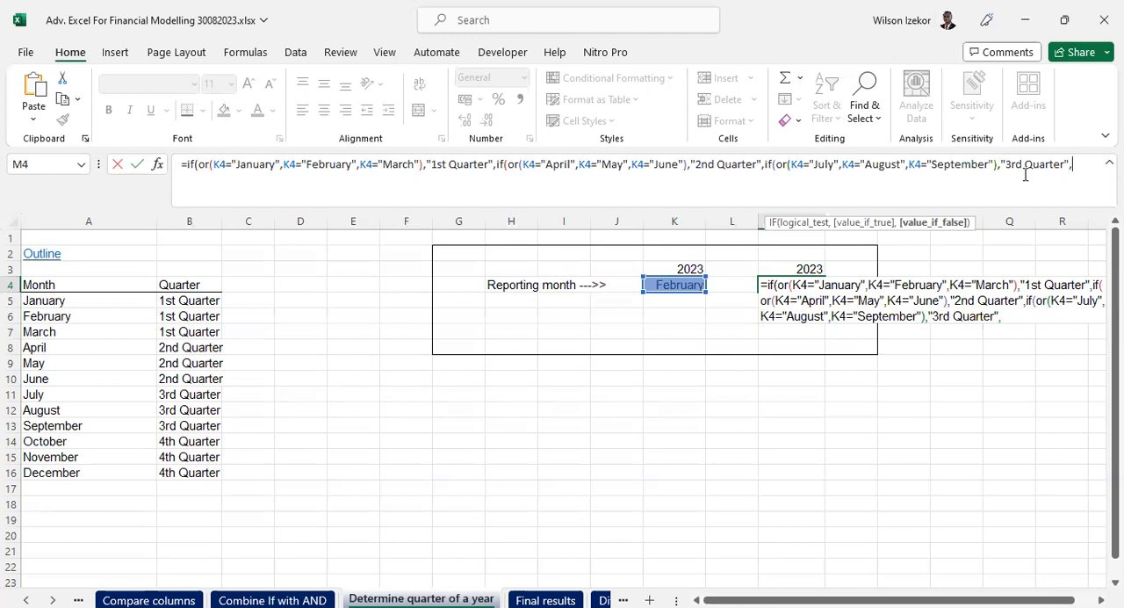
- Enter "4th Quarter" as the value if false of the innermost IF
text("4th Qa)
key(BackSpace)
text(uarter")
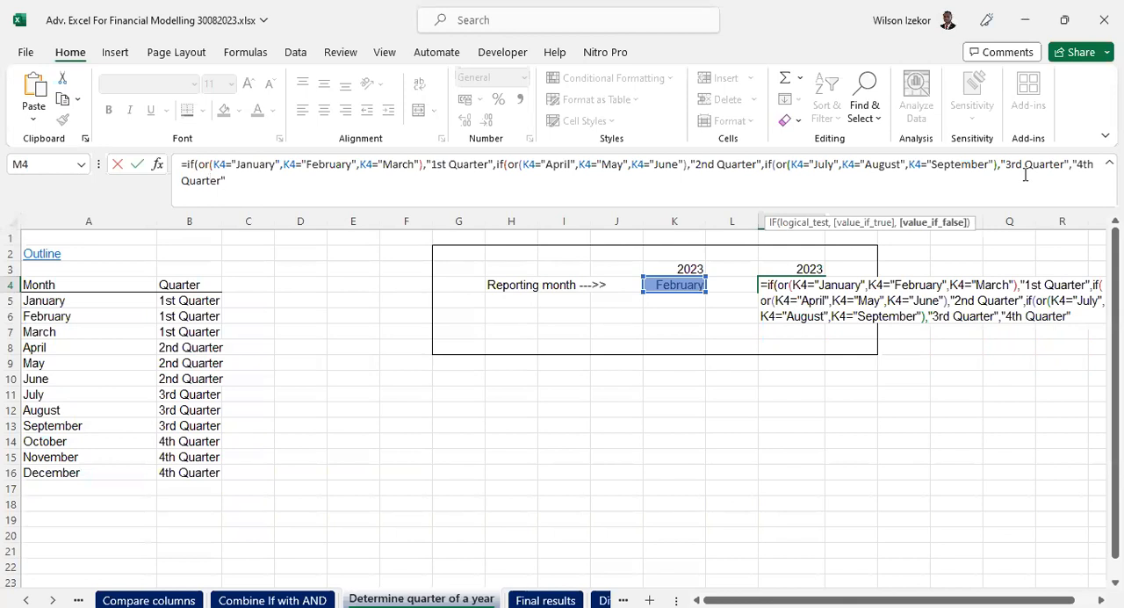
text())
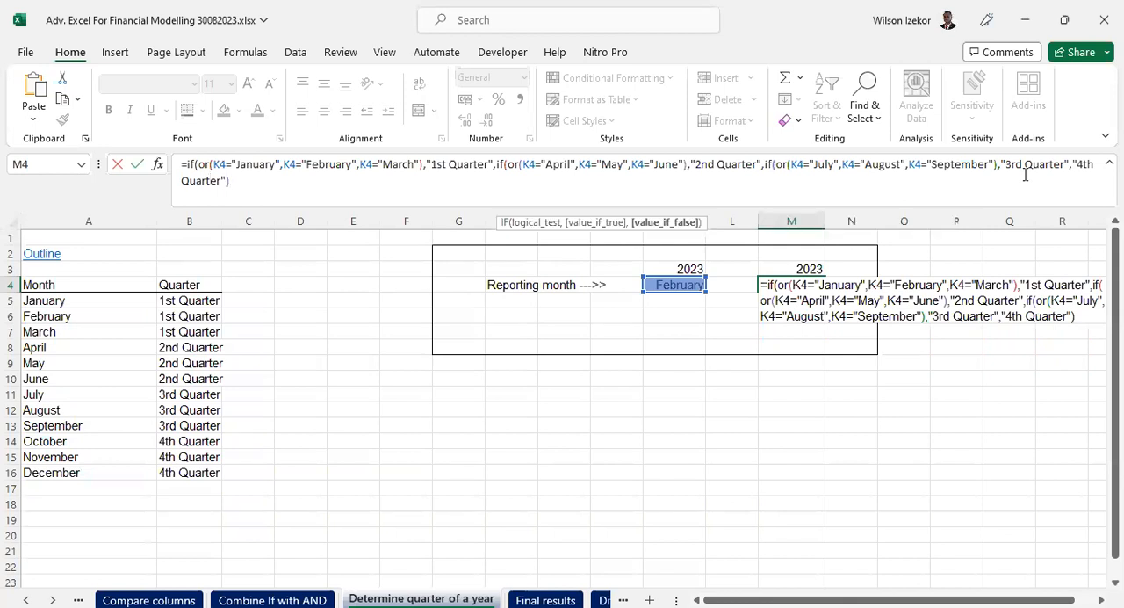
text())))))
- Close the nested IF functions and commit the quarter formula in M4, accepting the proposed correction
key(BackSpace)
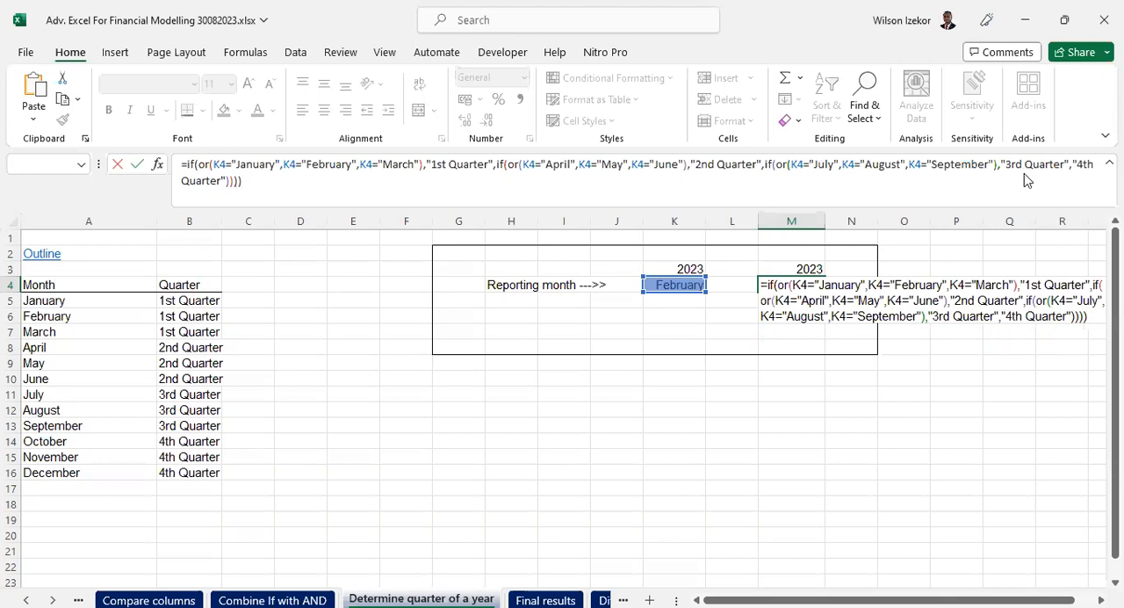
key(Return)
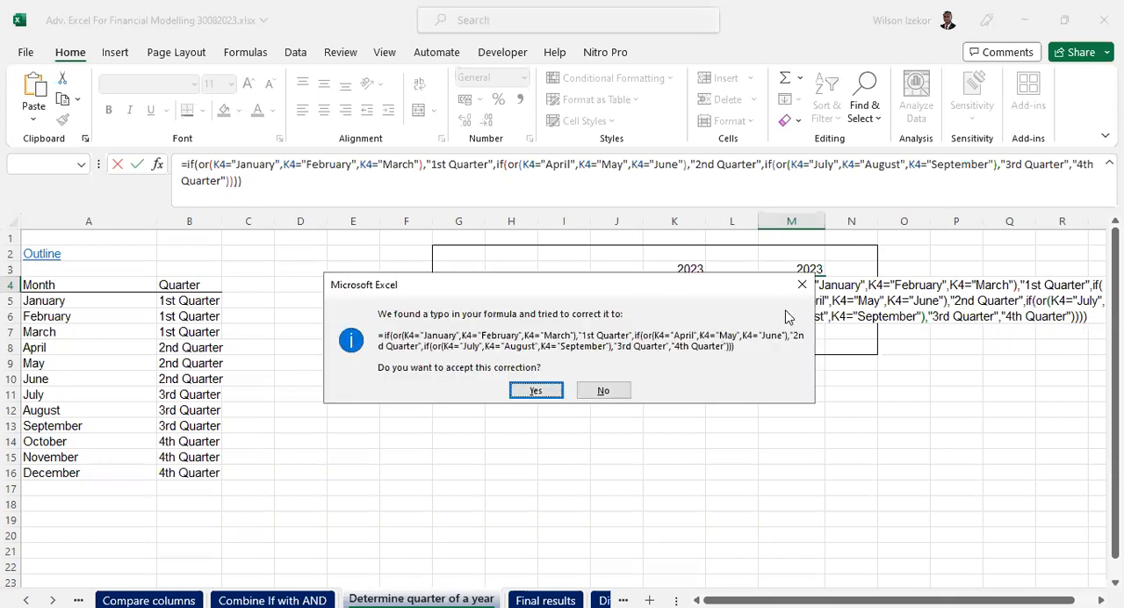
click(554, 391)
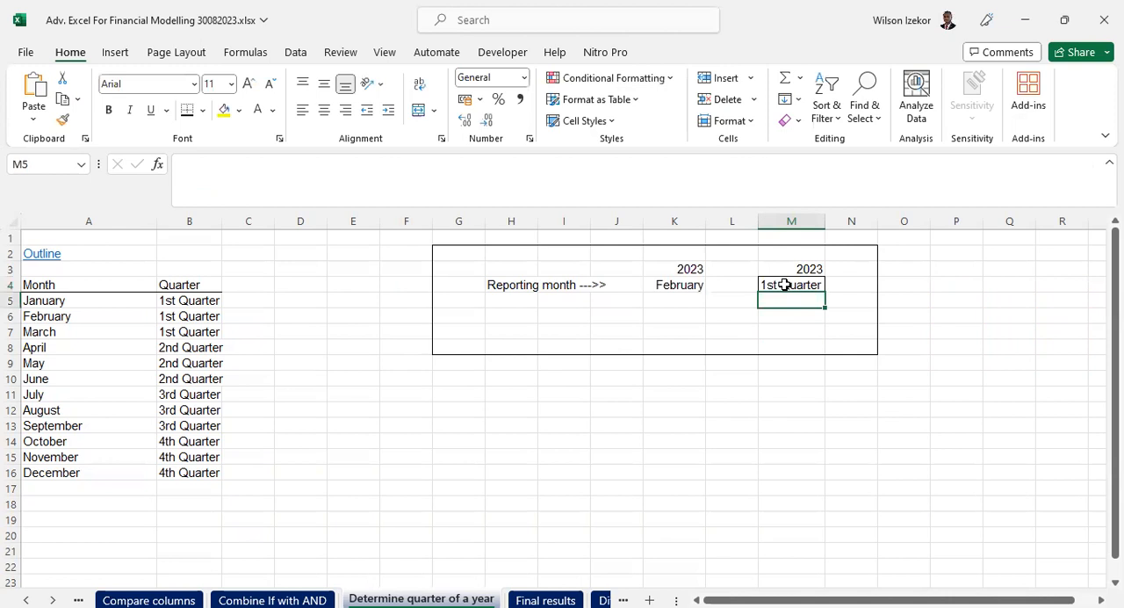
- Set the reporting month in K4 to November and check the quarter formula in M4
click(785, 284)
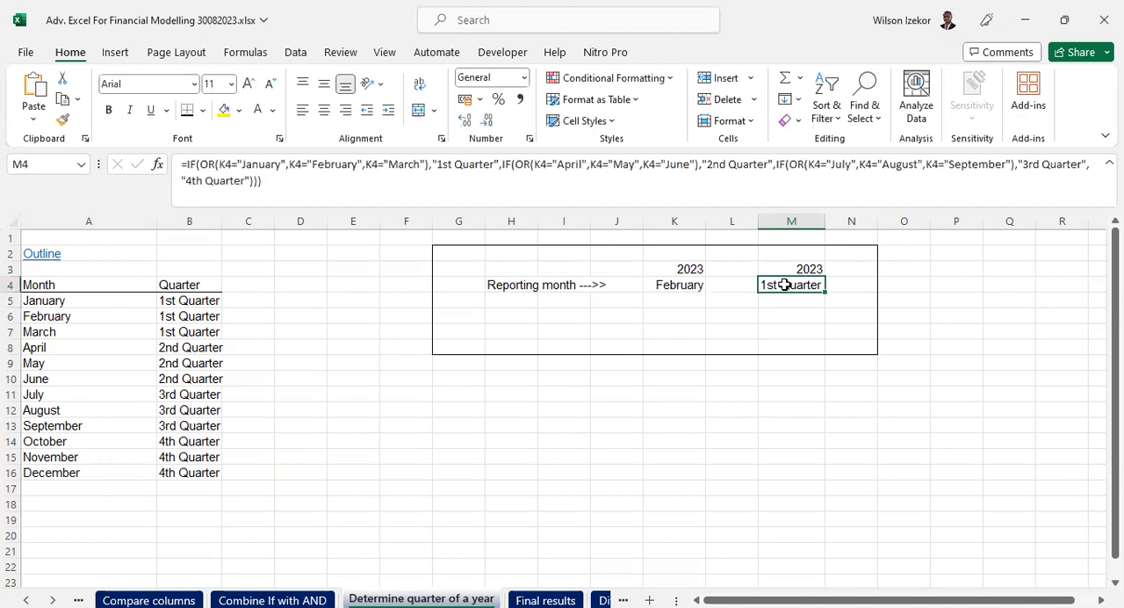
click(683, 287)
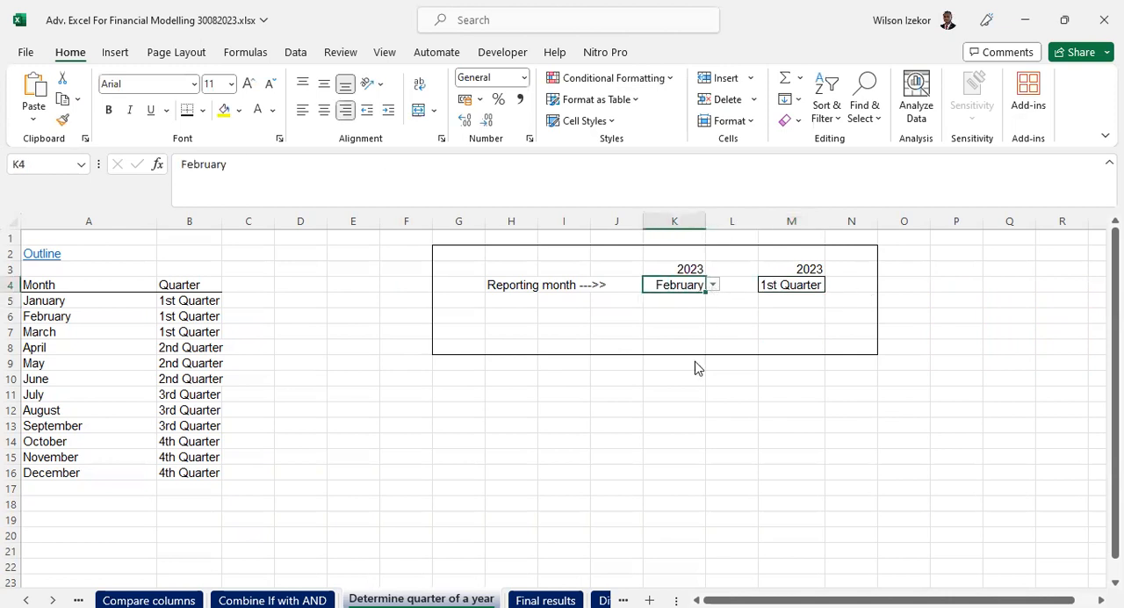
key(alt+Down)
click(675, 438)
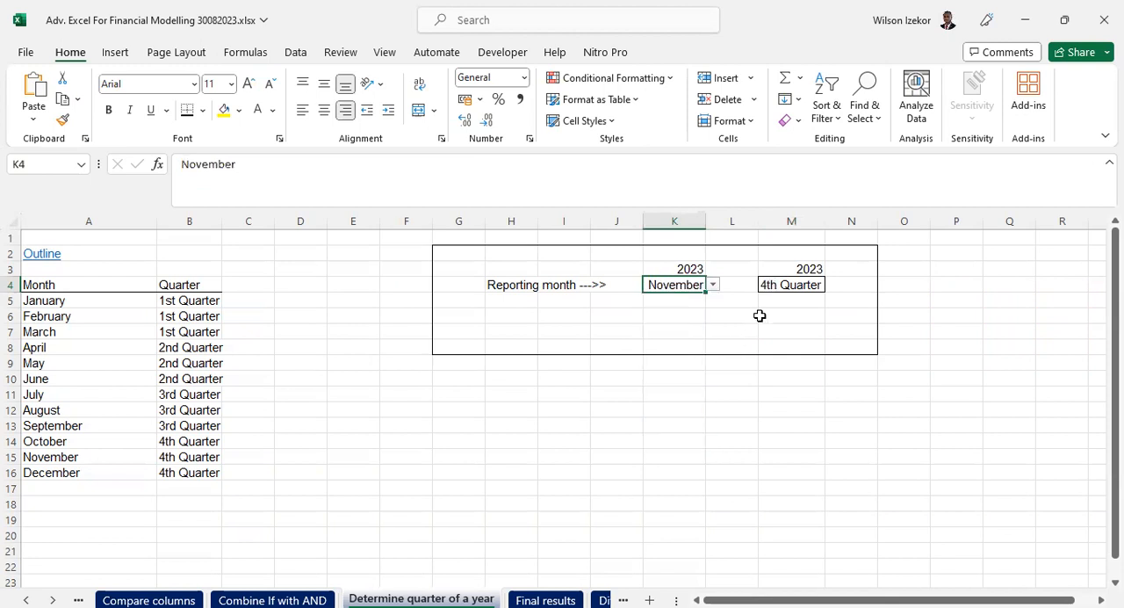
click(771, 301)
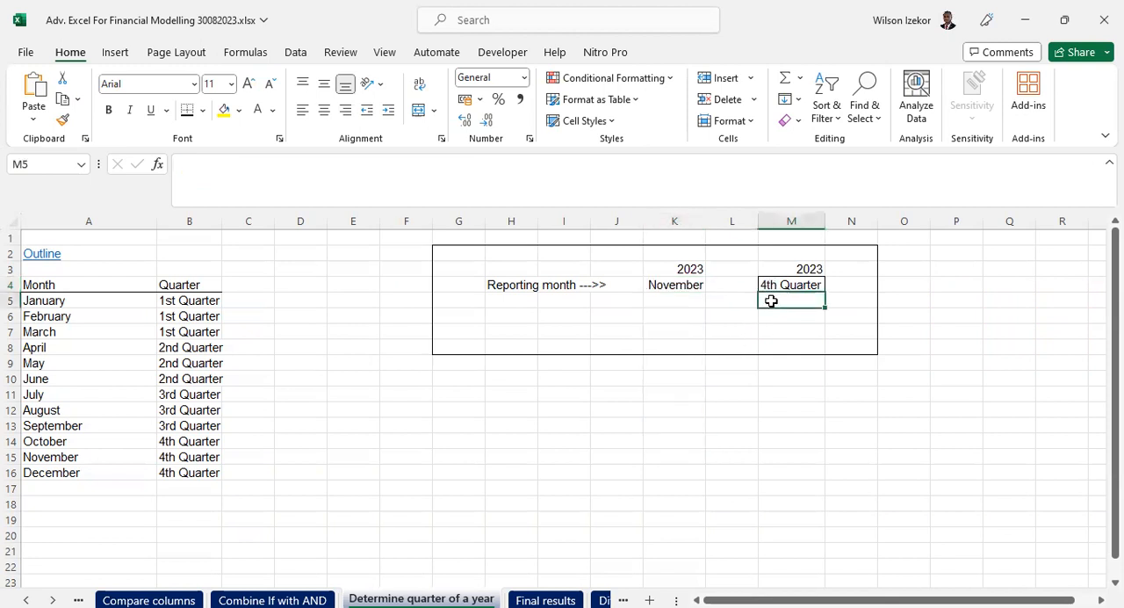
click(781, 287)
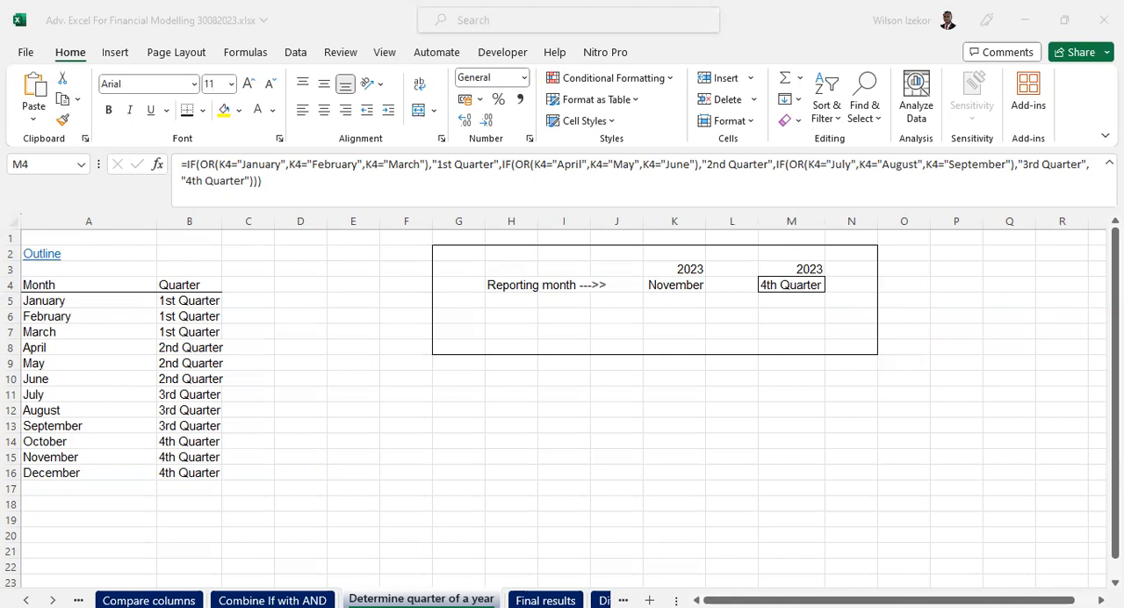
- Rename the Determine quarter of a year sheet as "12. Determine quarter of a year"
right_click(437, 599)
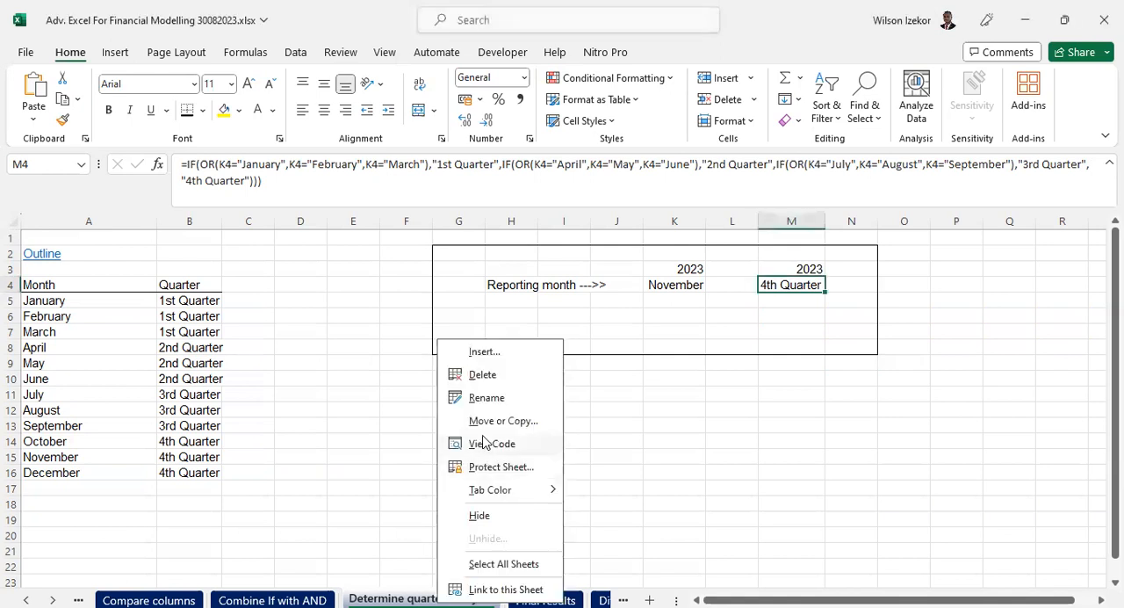
click(486, 397)
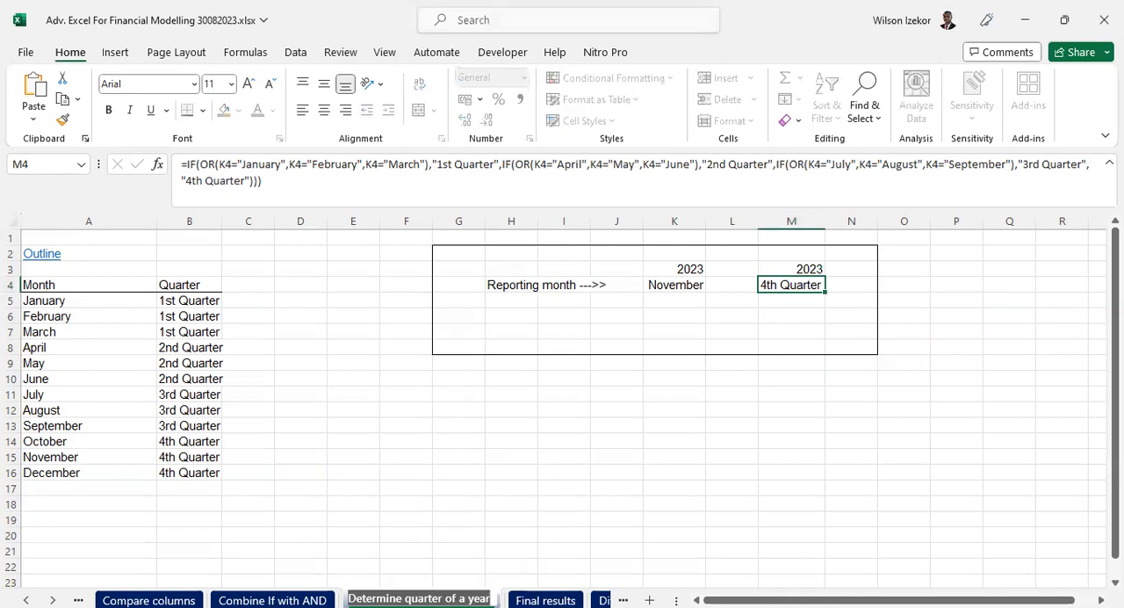
key(Right)
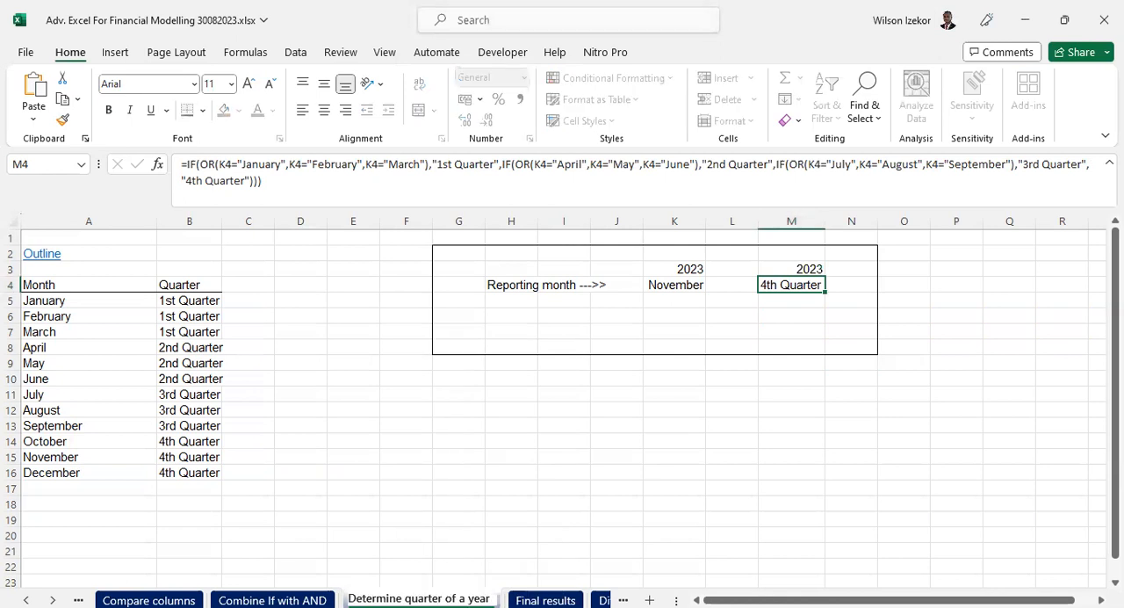
key(Home)
text(12.)
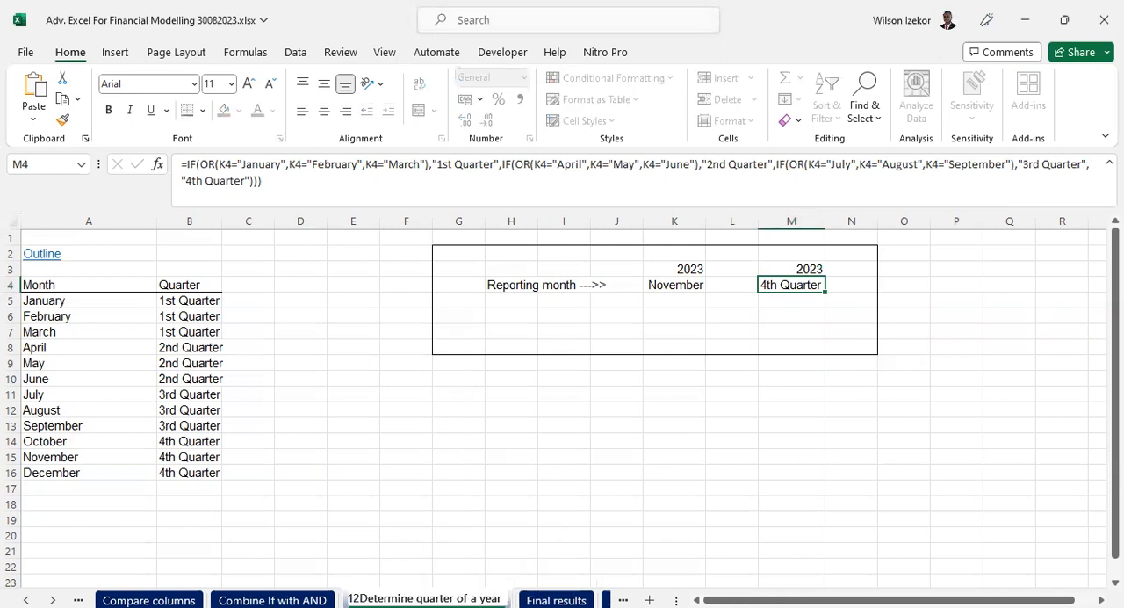
click(453, 377)
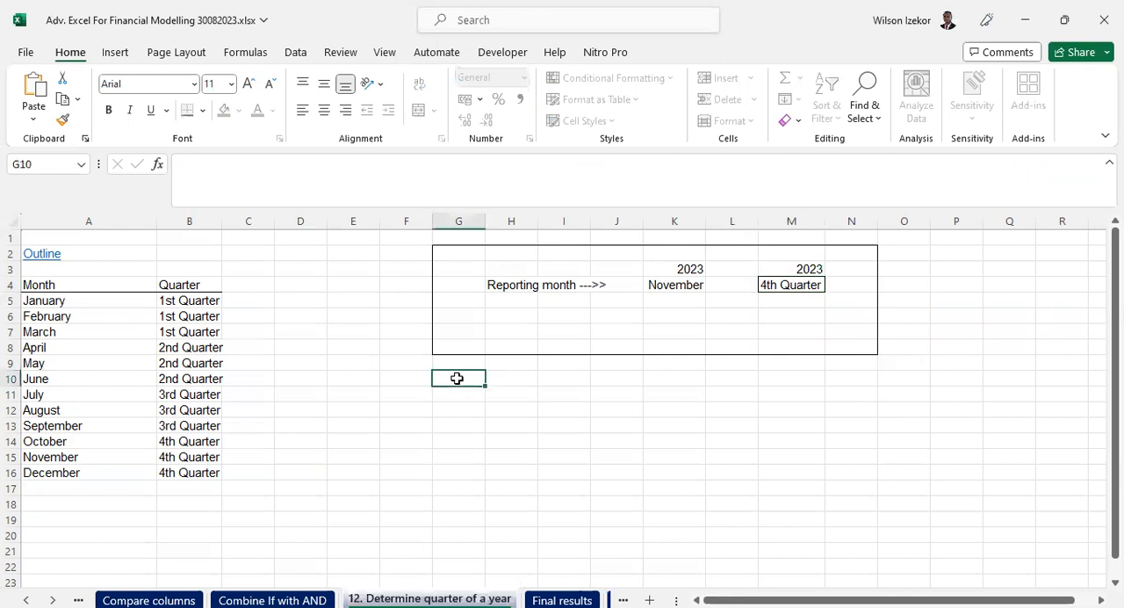
click(514, 455)
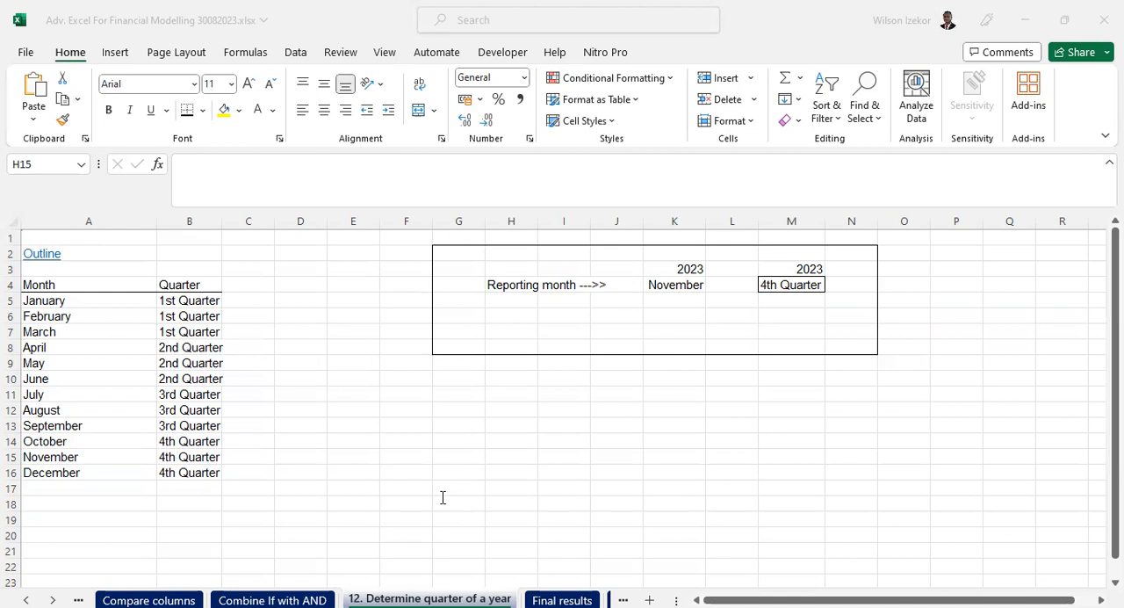
- Add the case number "9." in front of the name of the Combine If with AND sheet
key(ctrl+Page_Up)
right_click(290, 598)
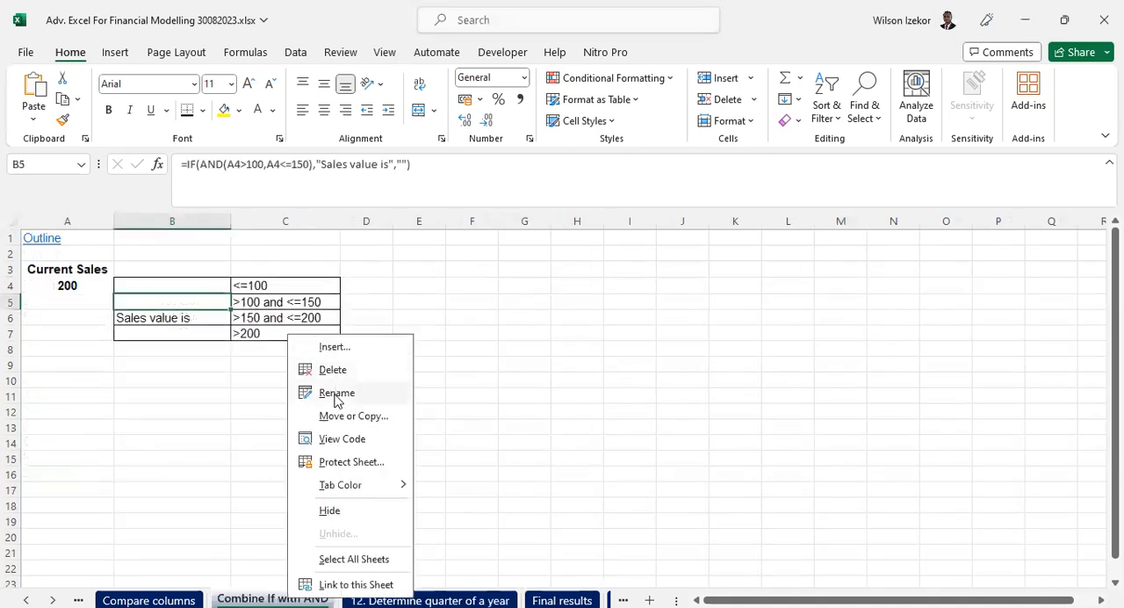
click(338, 394)
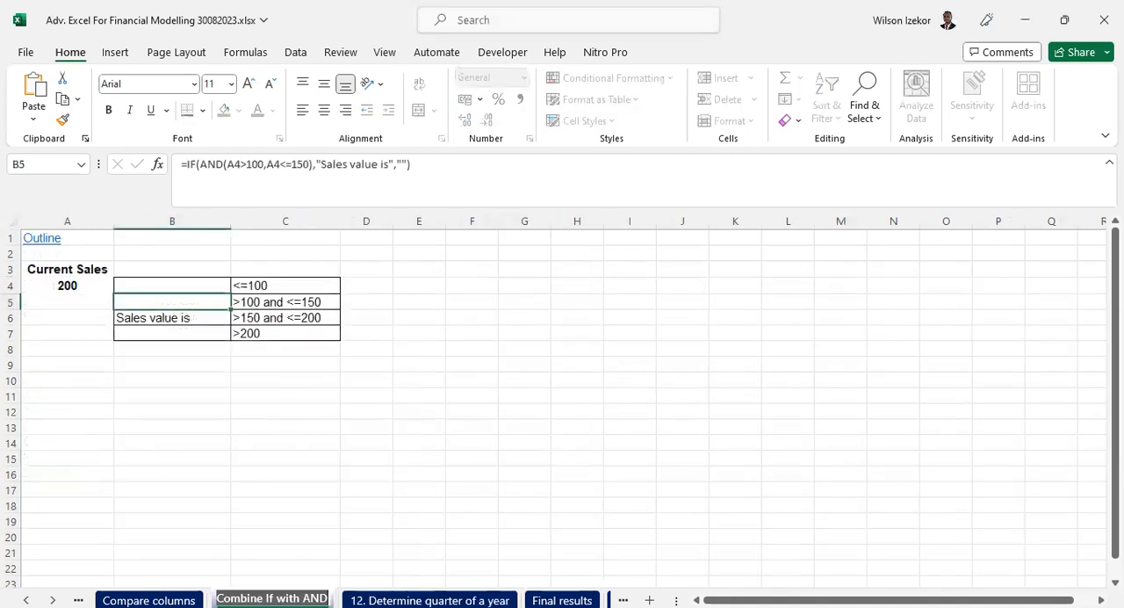
click(218, 598)
text(9.)
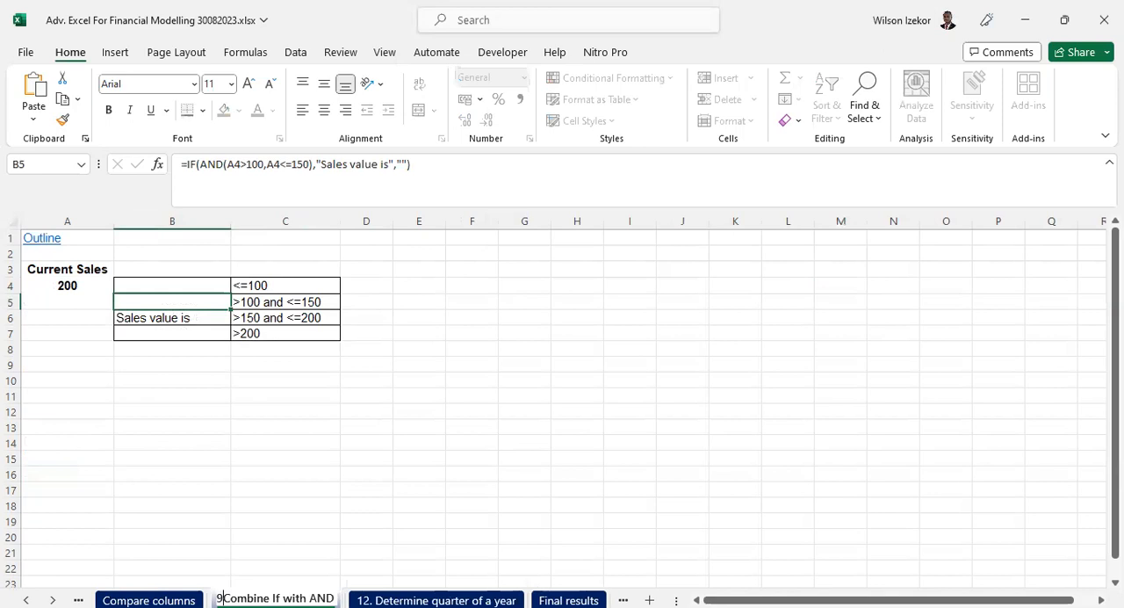
click(264, 453)
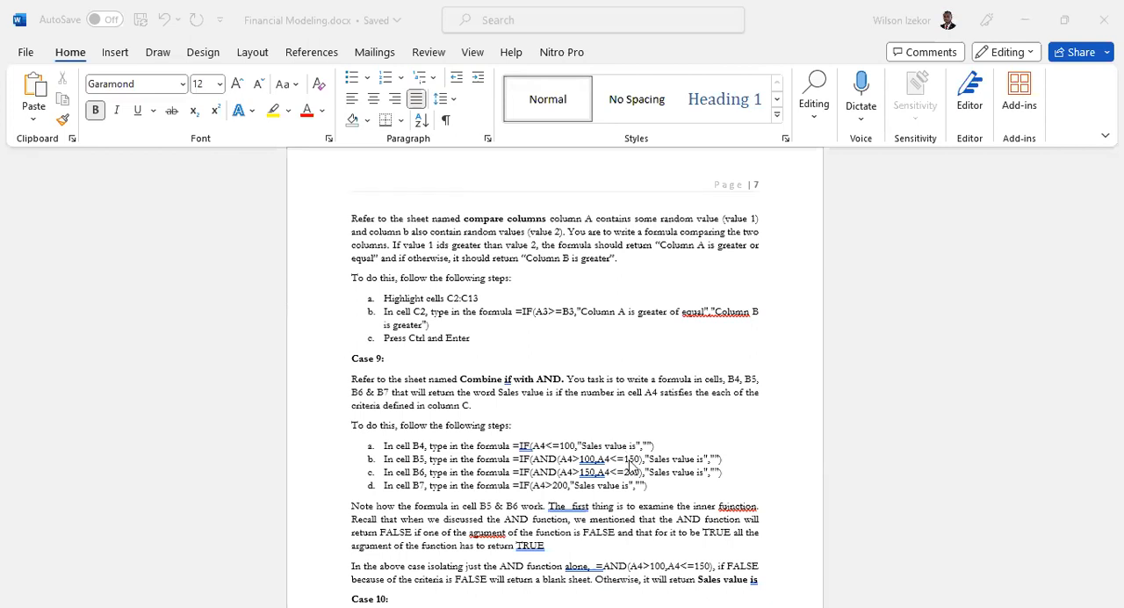
- Read the Case 9 instructions for the Combine if with AND sheet in Financial Modeling.docx in Word
scroll(631, 466, down, 1)
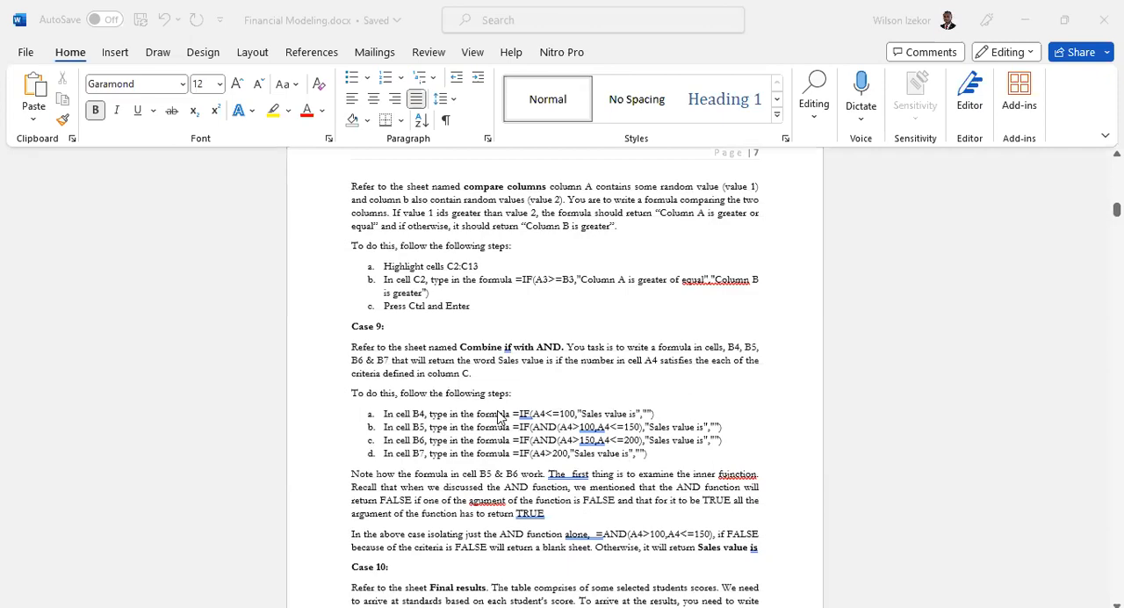
scroll(499, 417, up, 1)
ctrl+scroll(499, 417, up, 1)
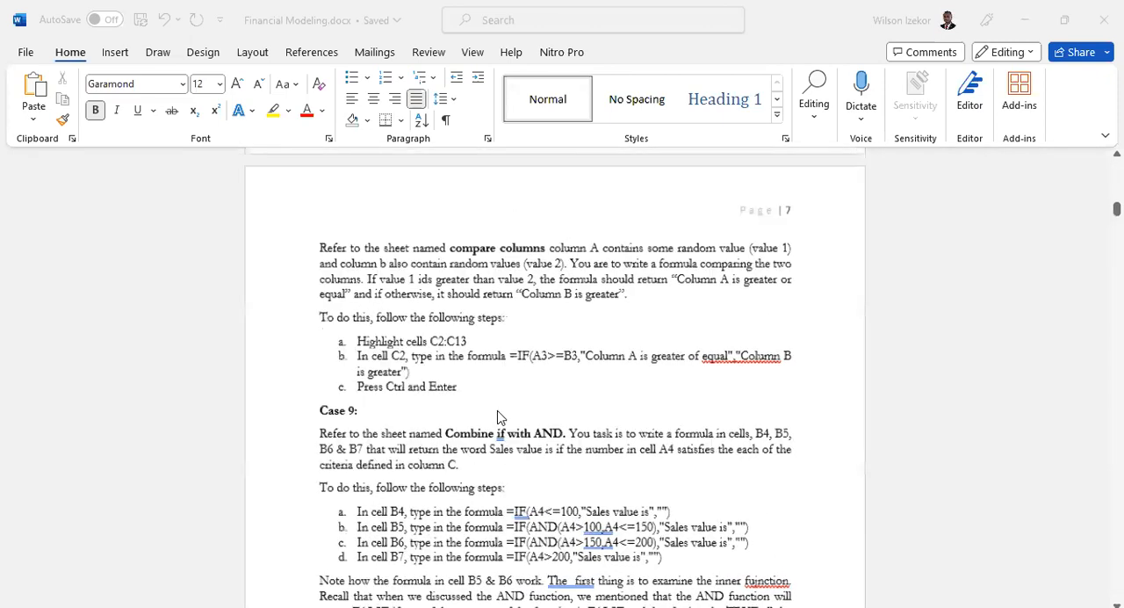
ctrl+scroll(497, 416, up, 4)
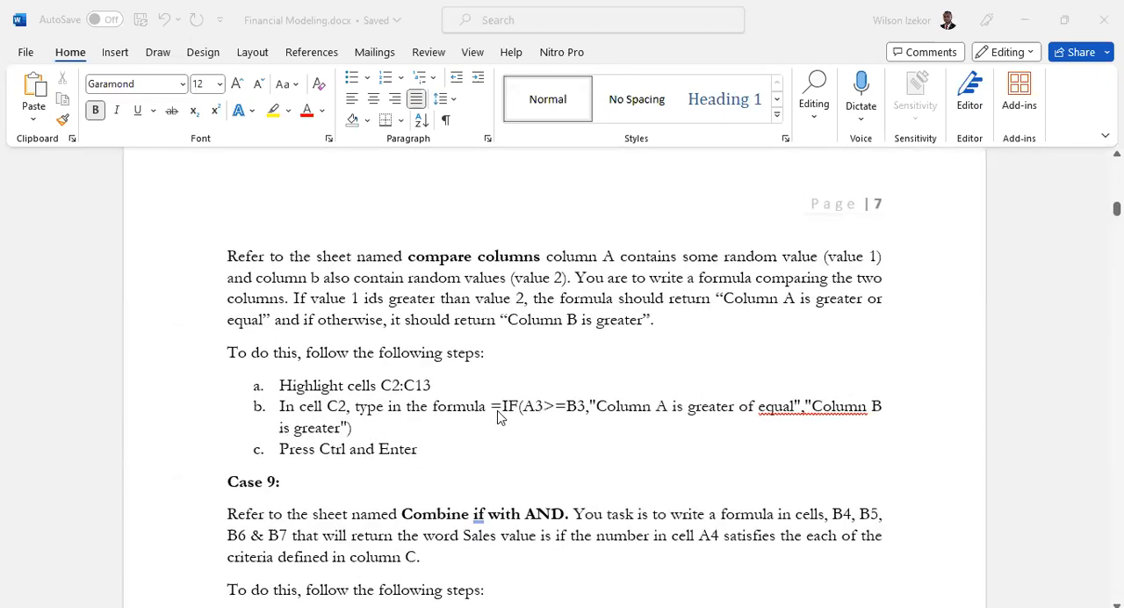
scroll(499, 415, down, 6)
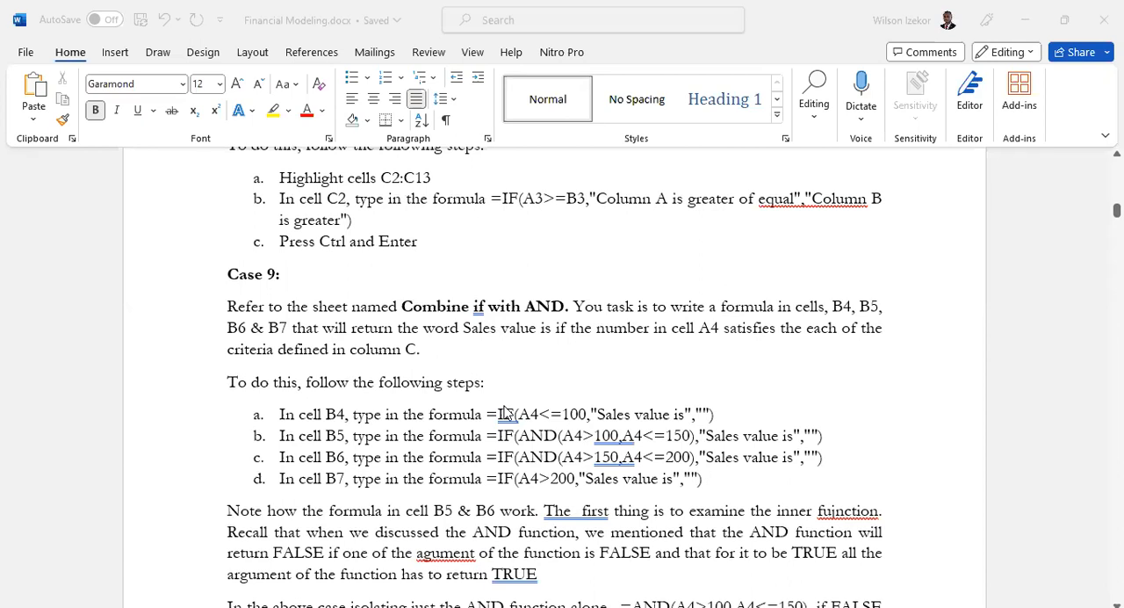
- Capitalise "if" to "IF" in the bold sheet name Combine IF with AND in the Case 9 paragraph
click(488, 316)
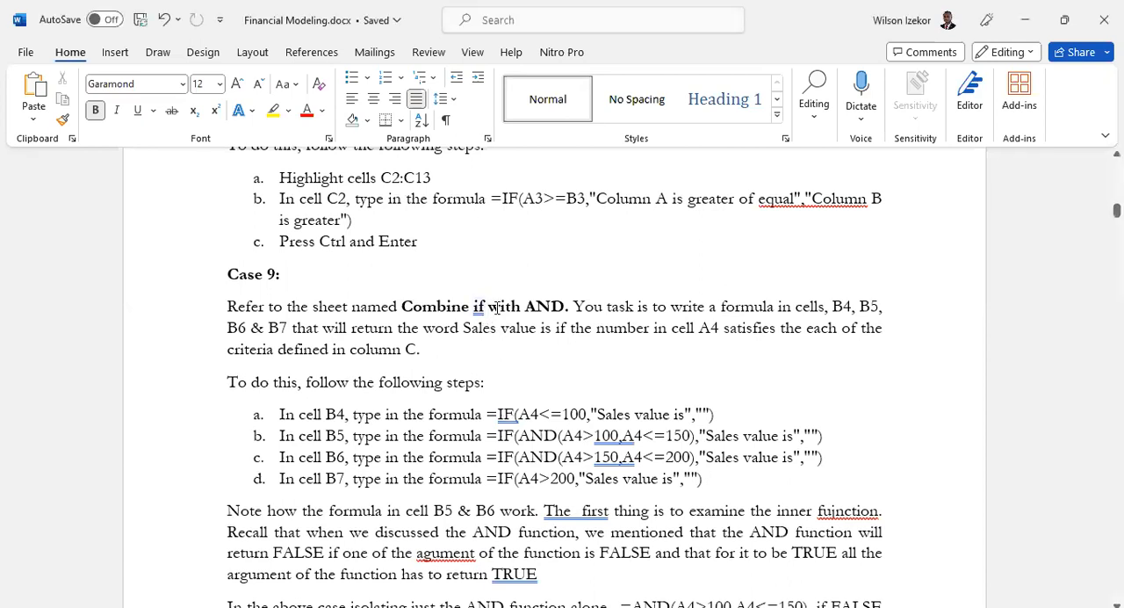
double_click(480, 307)
text(I)
key(BackSpace)
key(BackSpace)
key(BackSpace)
text(IF)
key(Down)
key(Down)
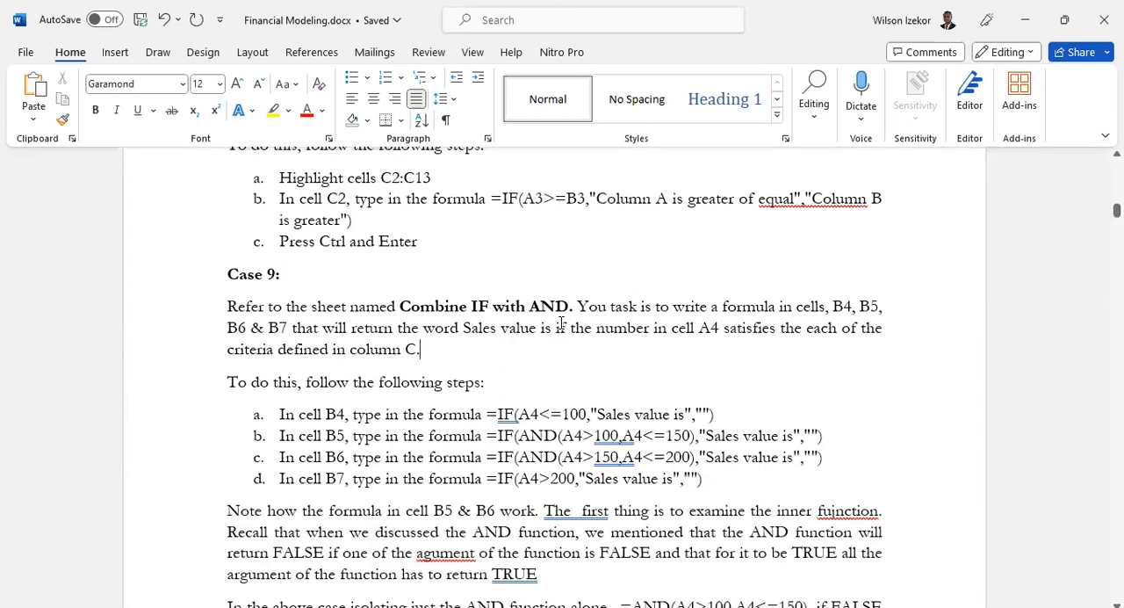
- Bold the words "Sales value is" in the Case 9 paragraph and correct "satisfies the each" to "satisfies each"
drag(550, 329, 481, 330)
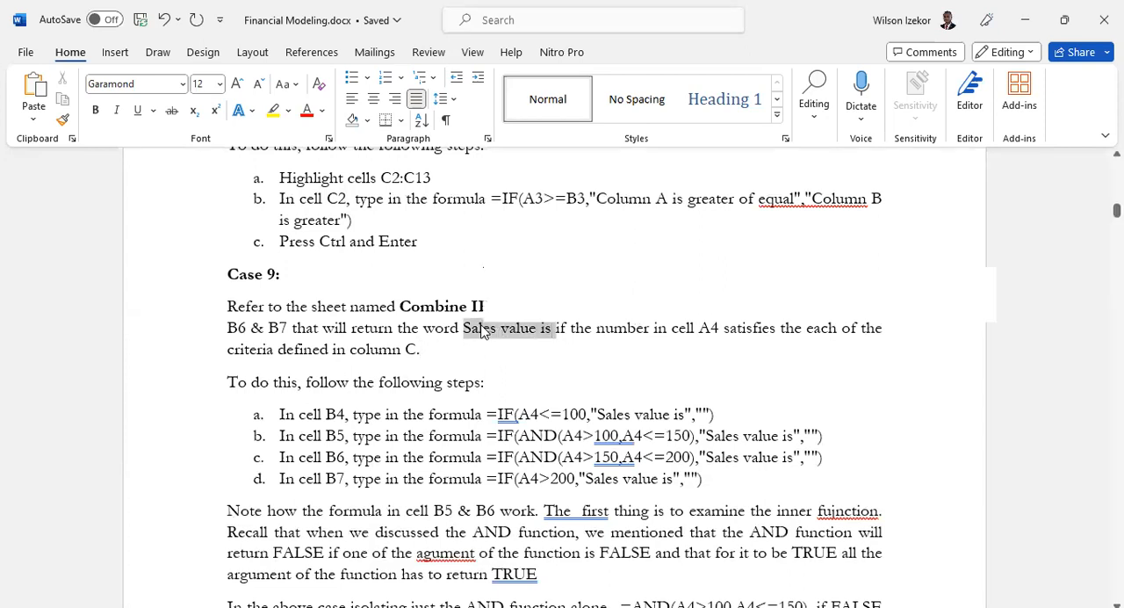
key(ctrl+b)
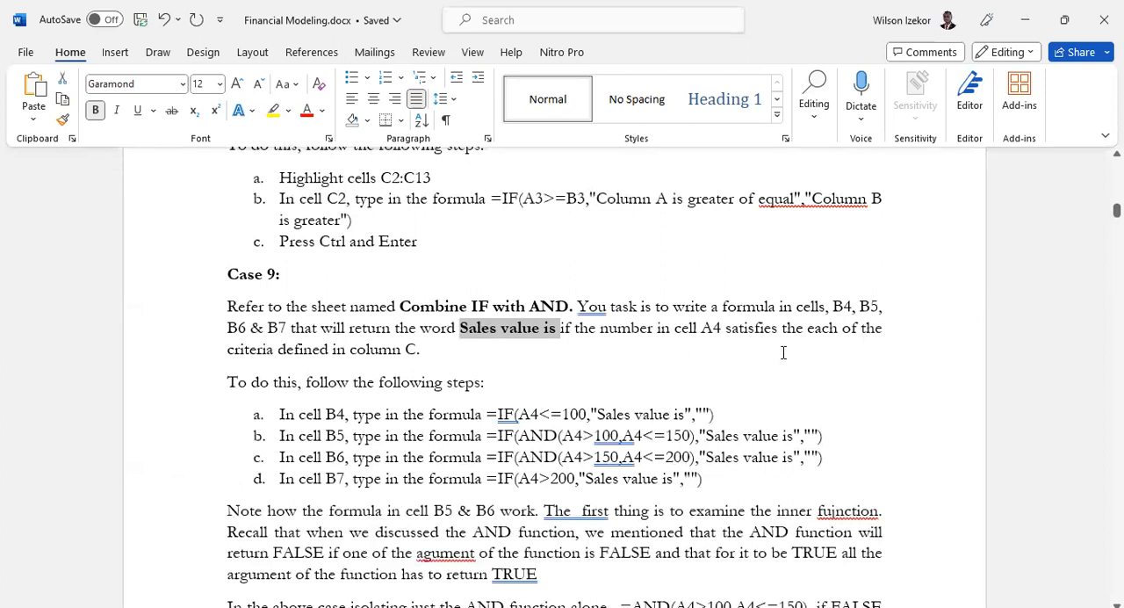
click(804, 329)
key(BackSpace)
key(BackSpace)
key(BackSpace)
key(BackSpace)
key(BackSpace)
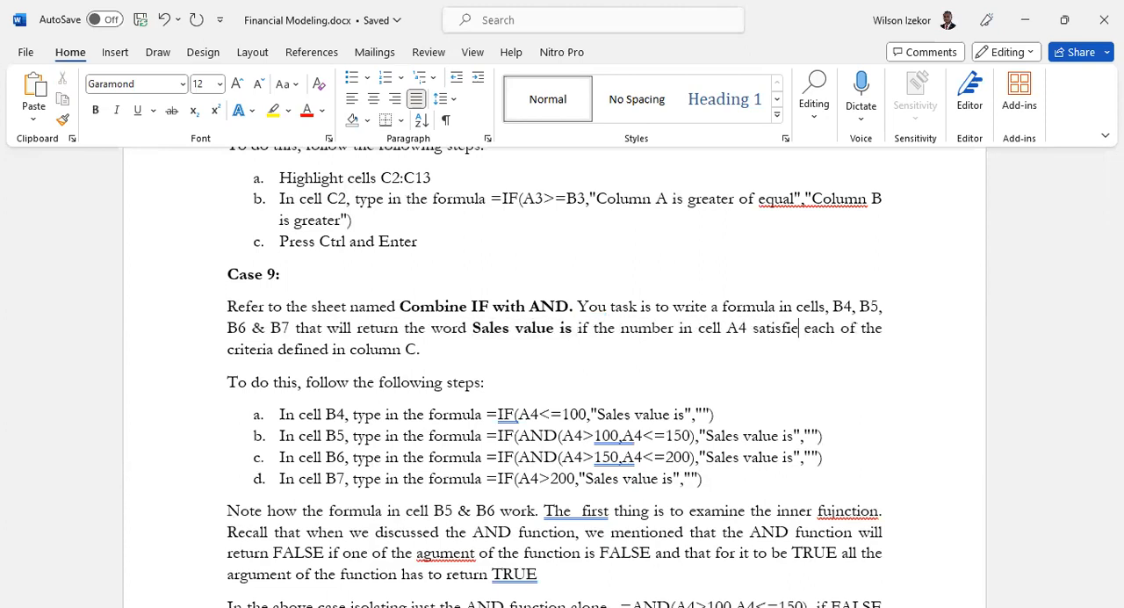
text(s)
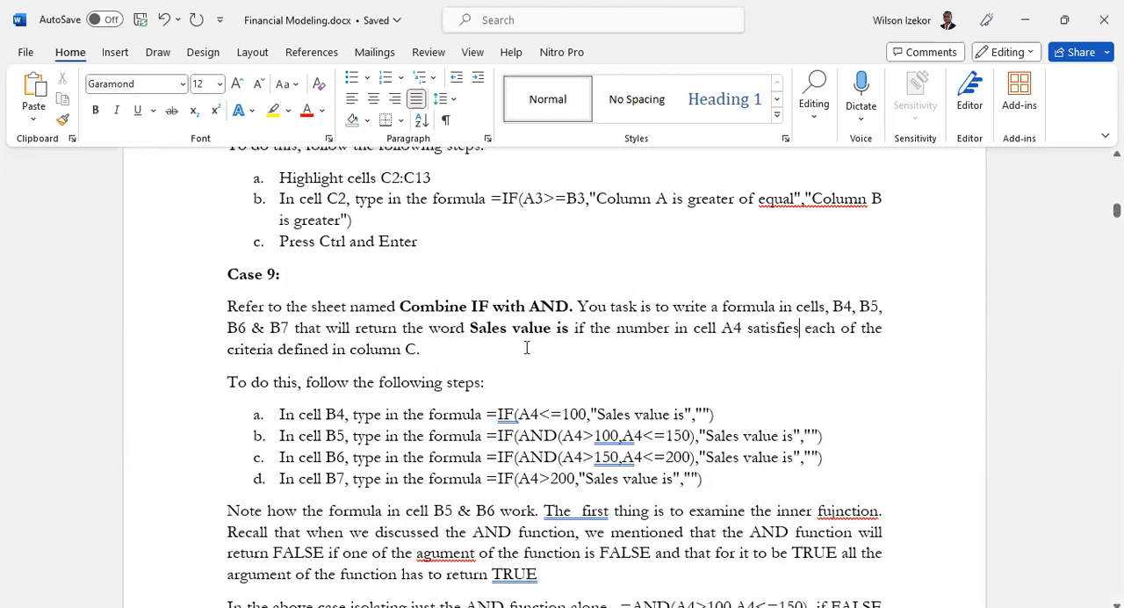
click(434, 352)
- Read on through the Case 9 steps, switch to Excel and clear cells B4:B7 on the Combine If with AND sheet
scroll(582, 464, down, 2)
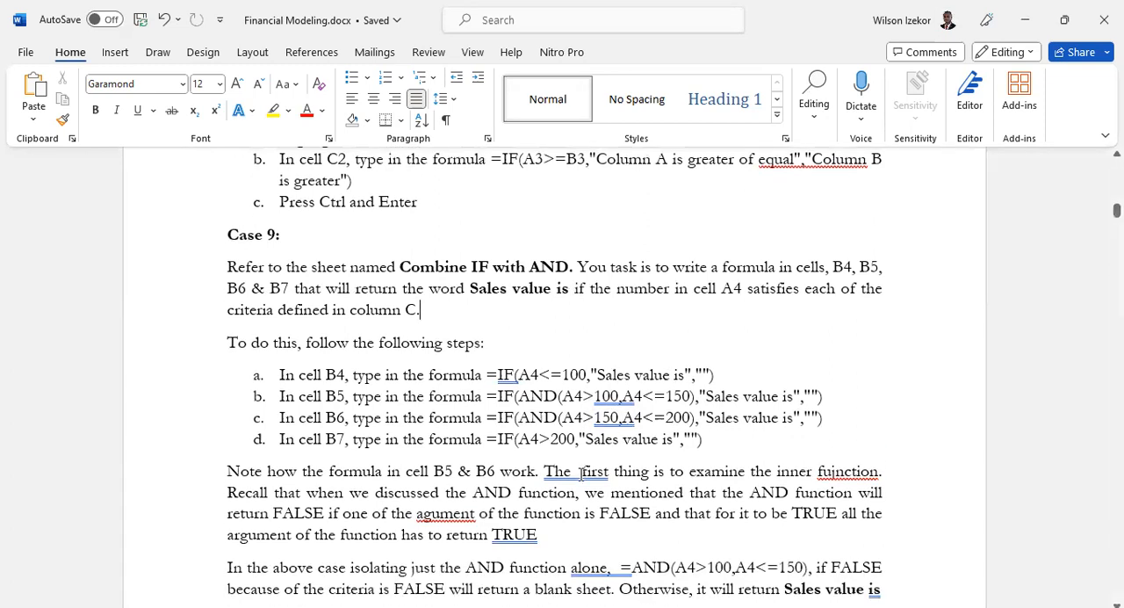
scroll(581, 467, down, 2)
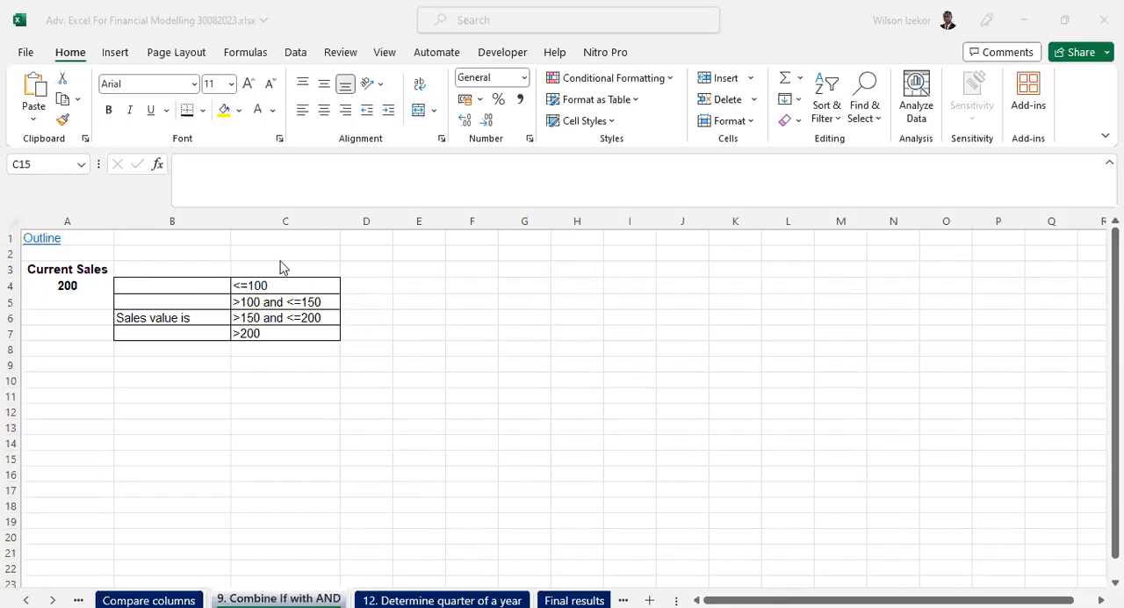
drag(167, 286, 163, 331)
key(Delete)
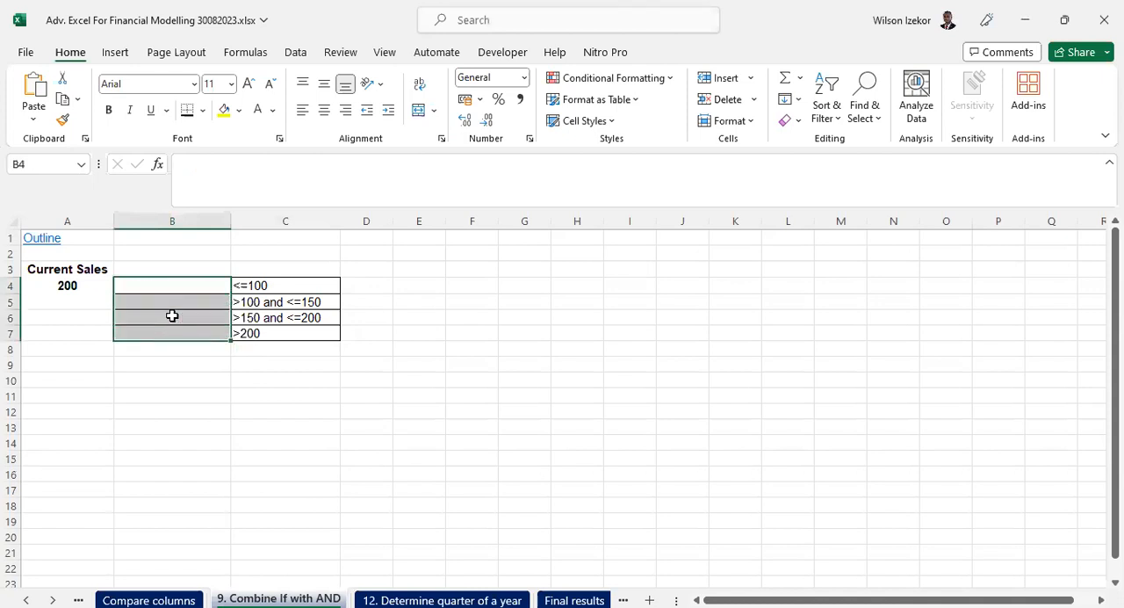
- Review the current sales figure in A4, the criteria in C4:C7 and the answer cells B4:B7
drag(267, 286, 275, 329)
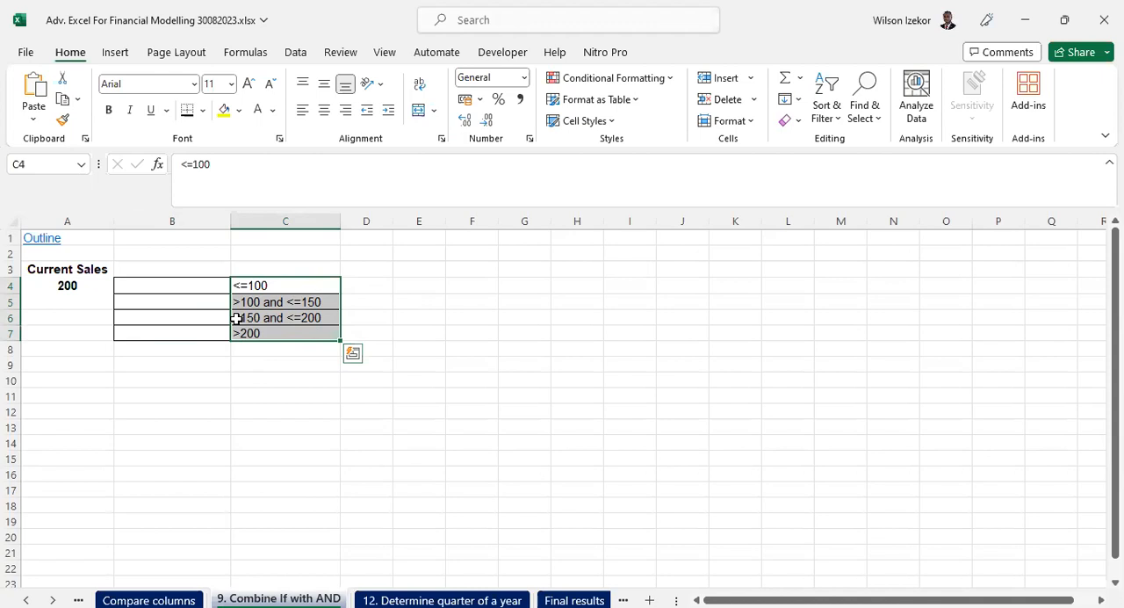
click(75, 287)
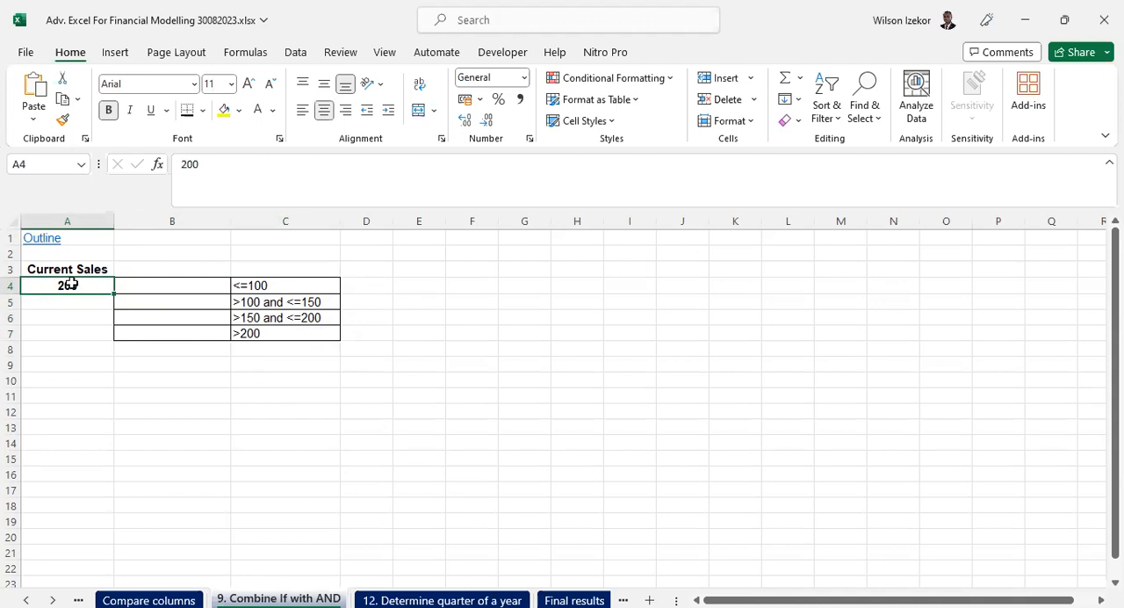
drag(254, 288, 255, 332)
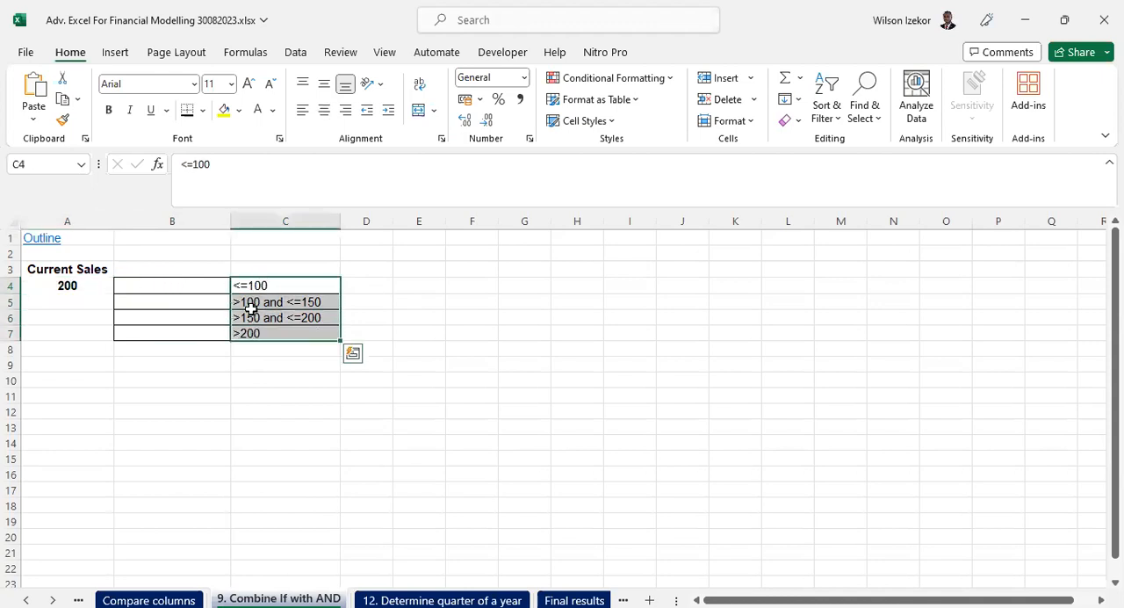
click(67, 283)
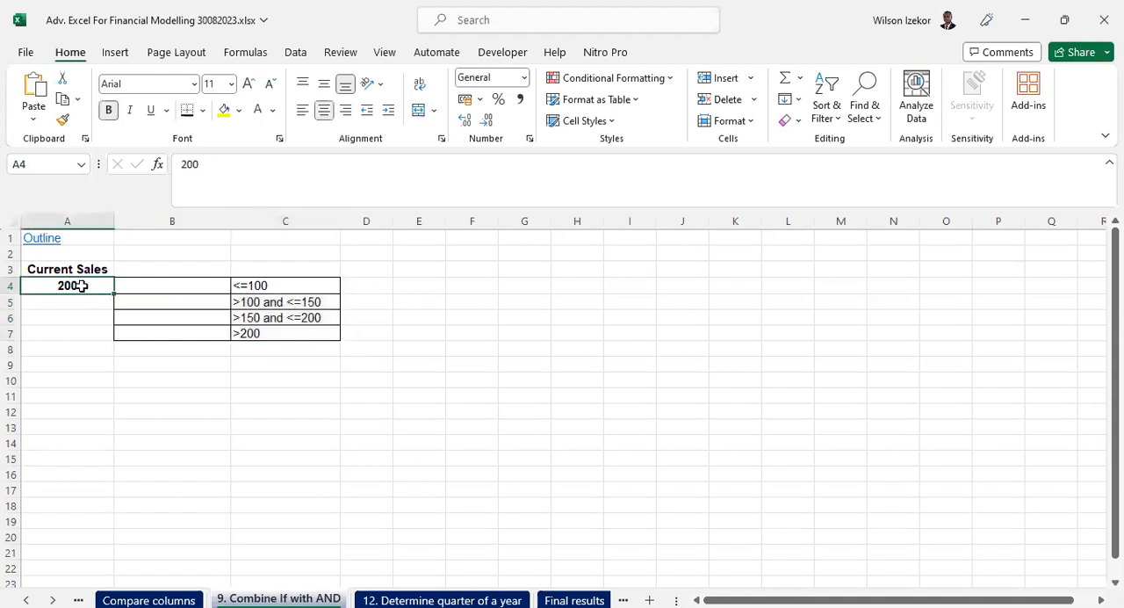
drag(269, 286, 272, 342)
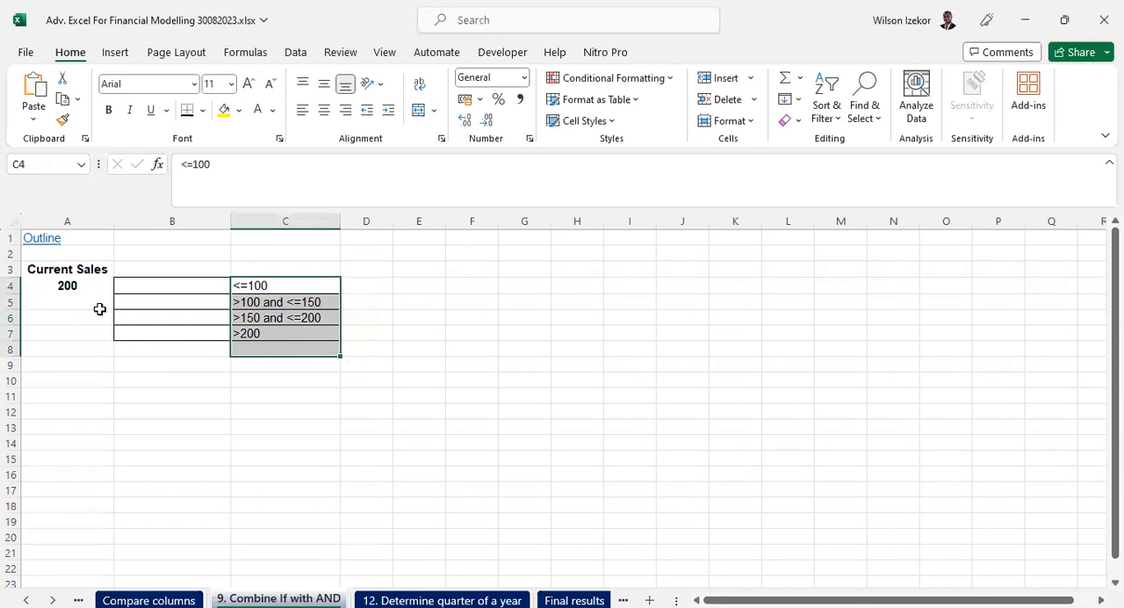
click(55, 287)
drag(174, 287, 184, 332)
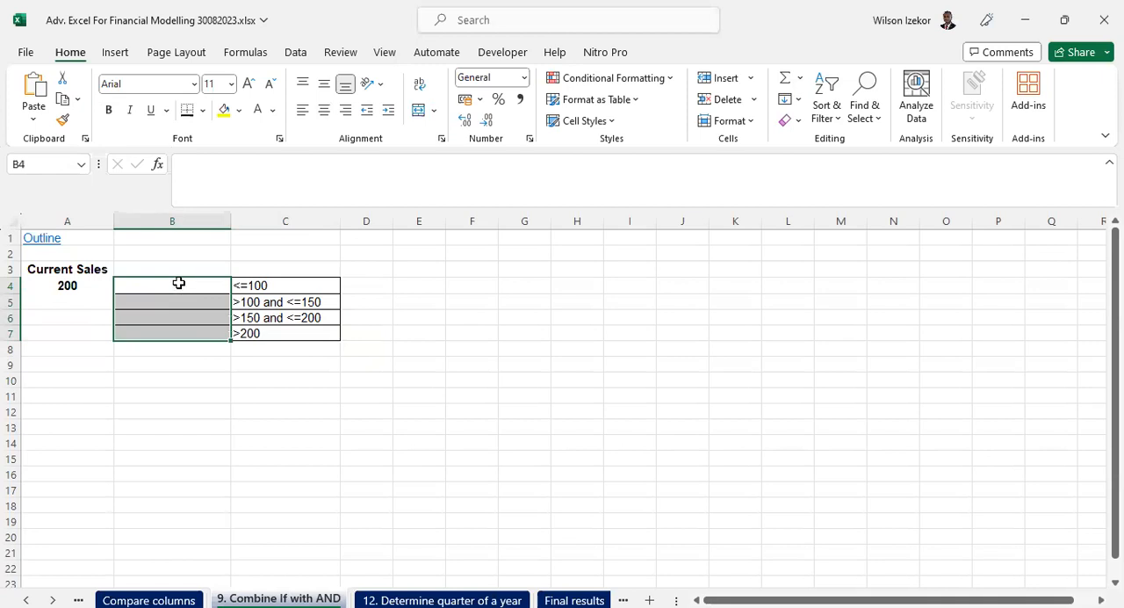
drag(133, 282, 143, 332)
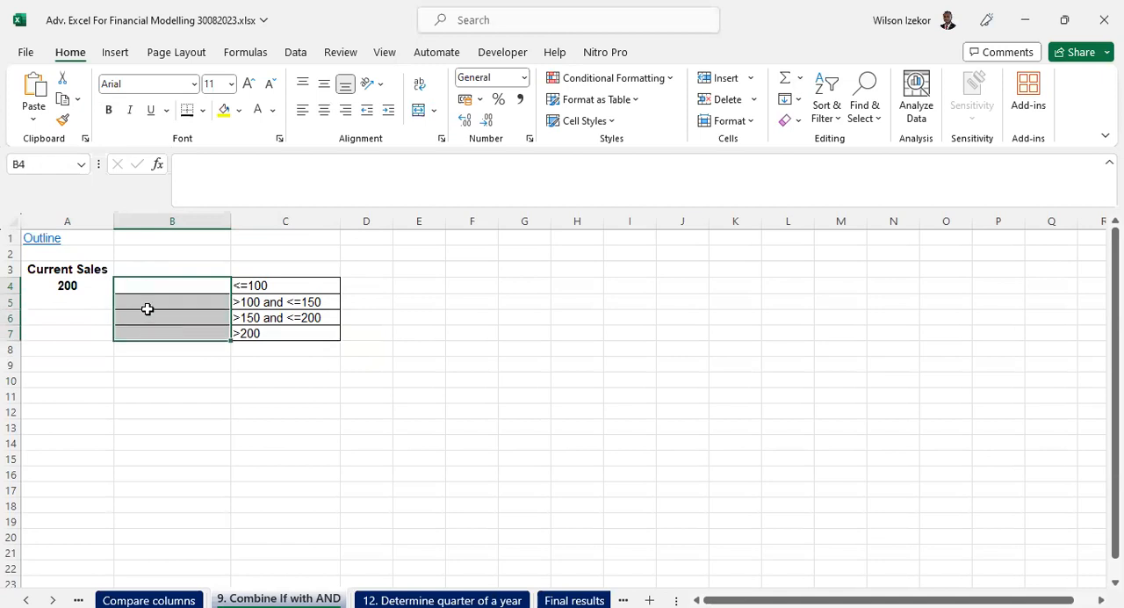
click(200, 294)
drag(200, 294, 206, 332)
drag(261, 286, 265, 333)
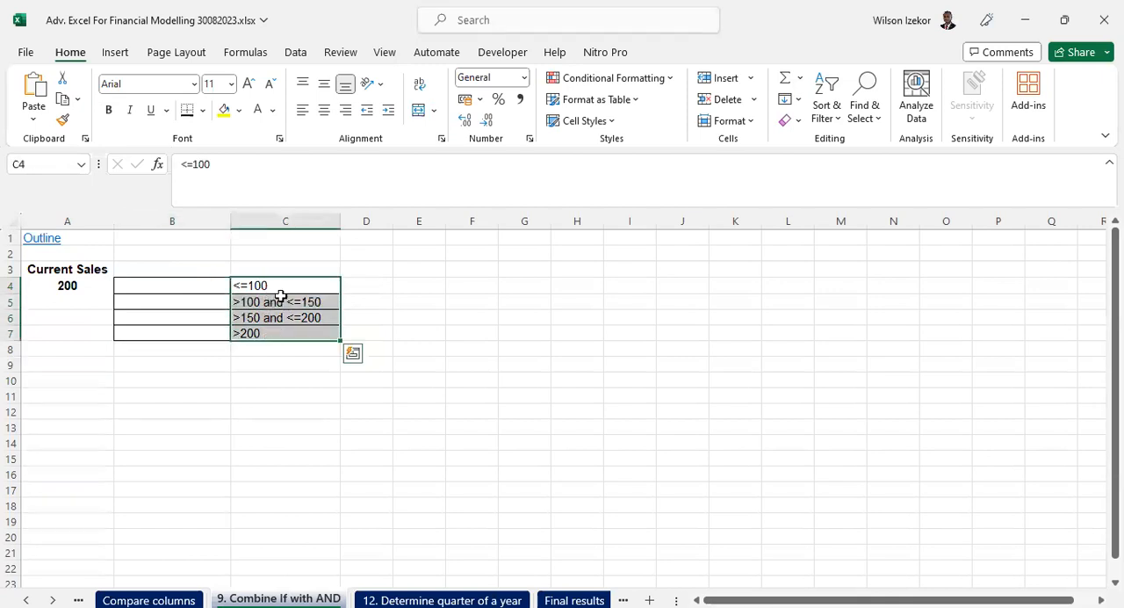
- Enter the formula =IF(A4<=100,"Sales value is","") in cell B4
click(200, 281)
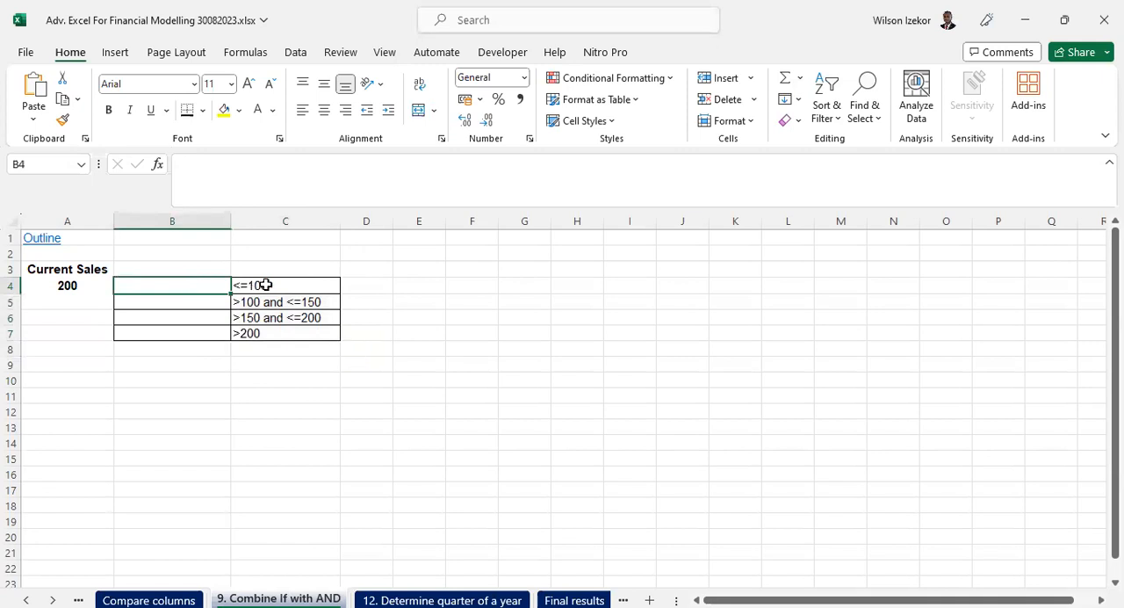
text(=)
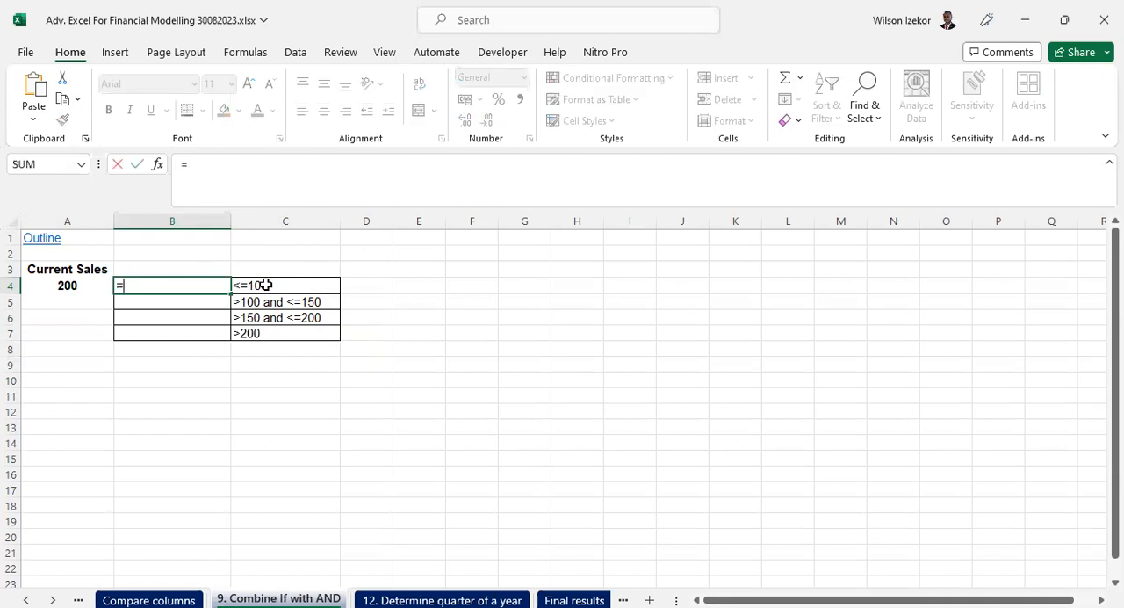
text(if()
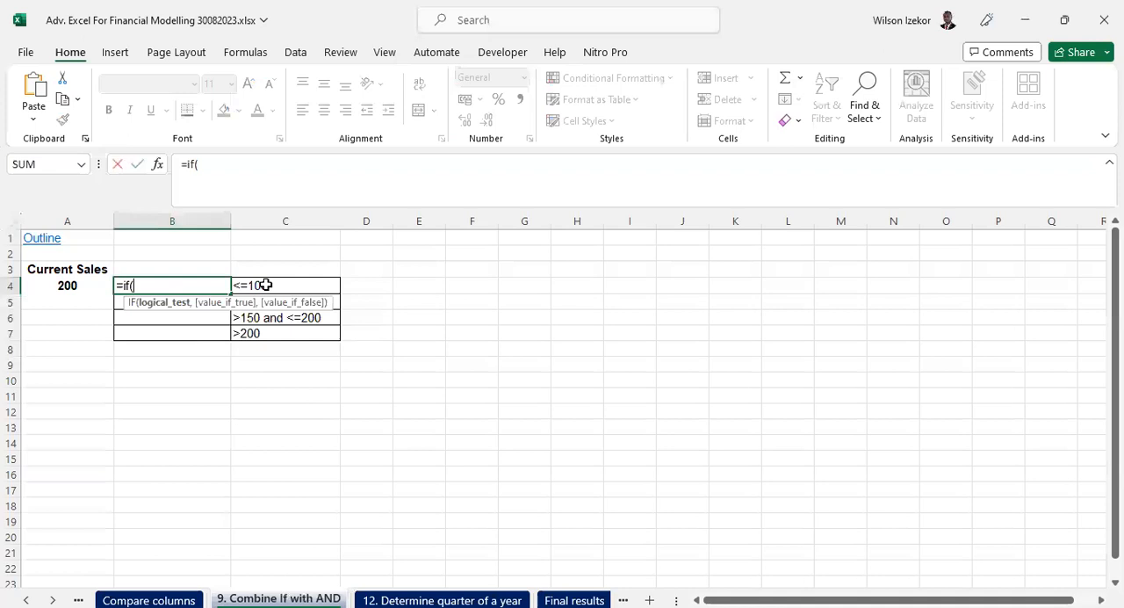
click(82, 281)
text(<=100,"Sal)
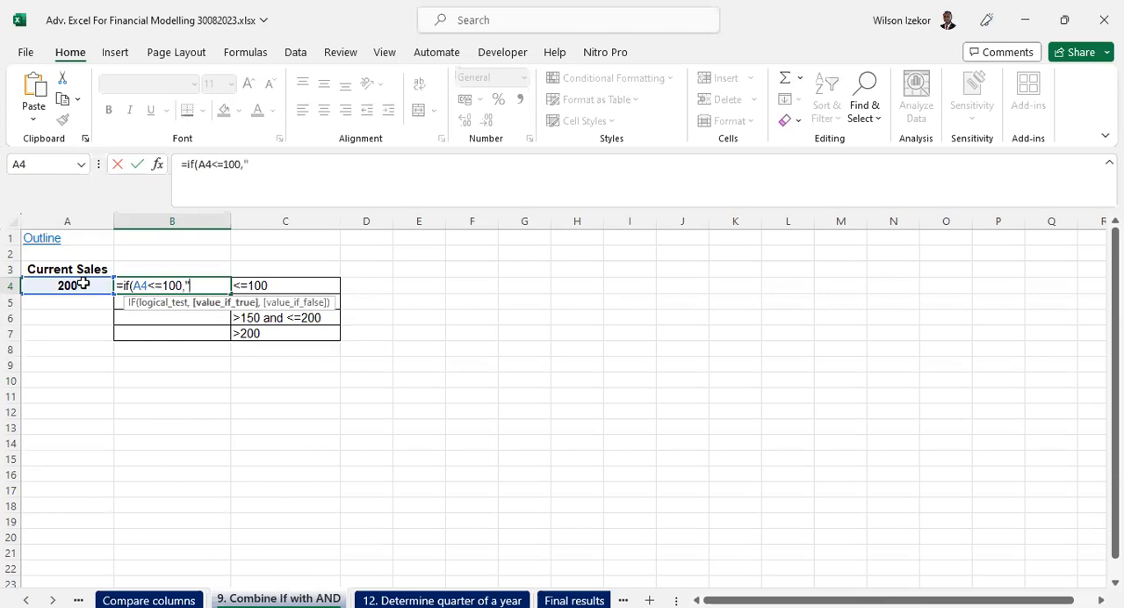
text(es value is")
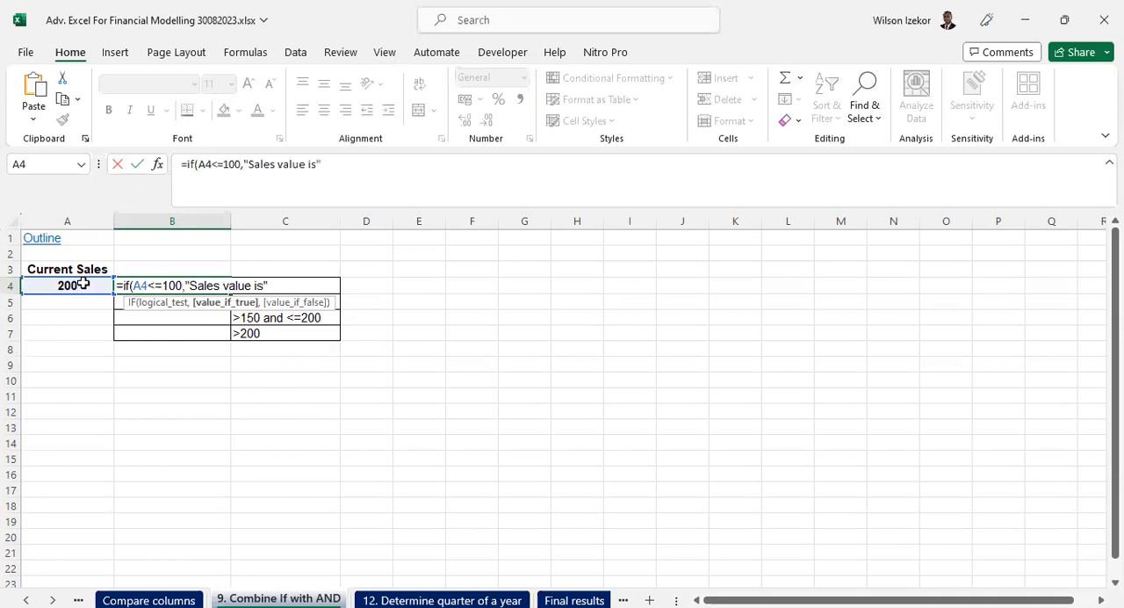
text(,"")
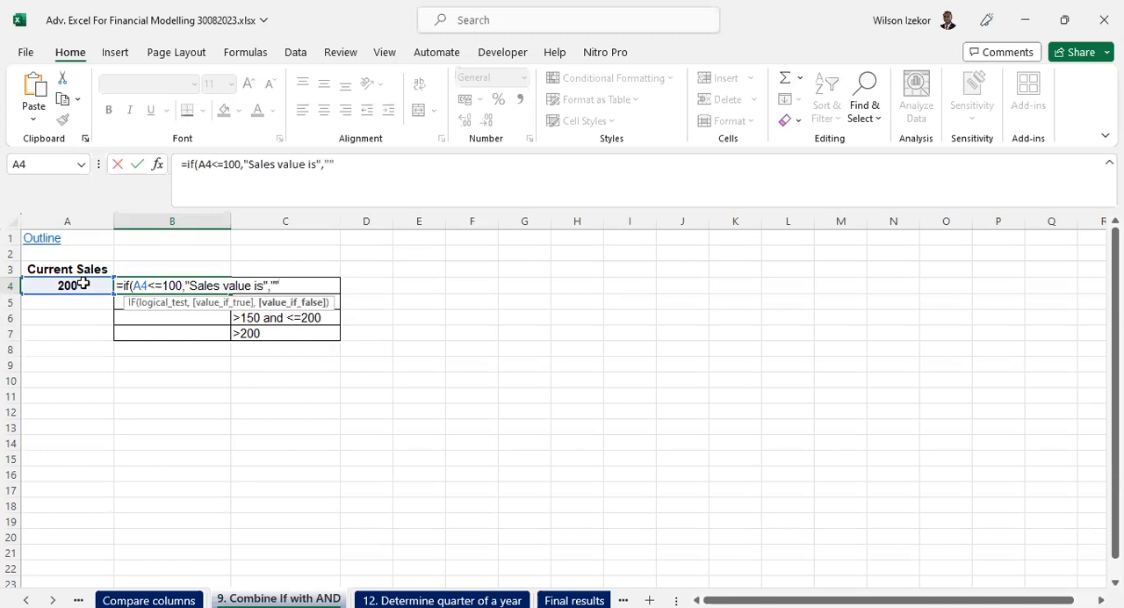
text())
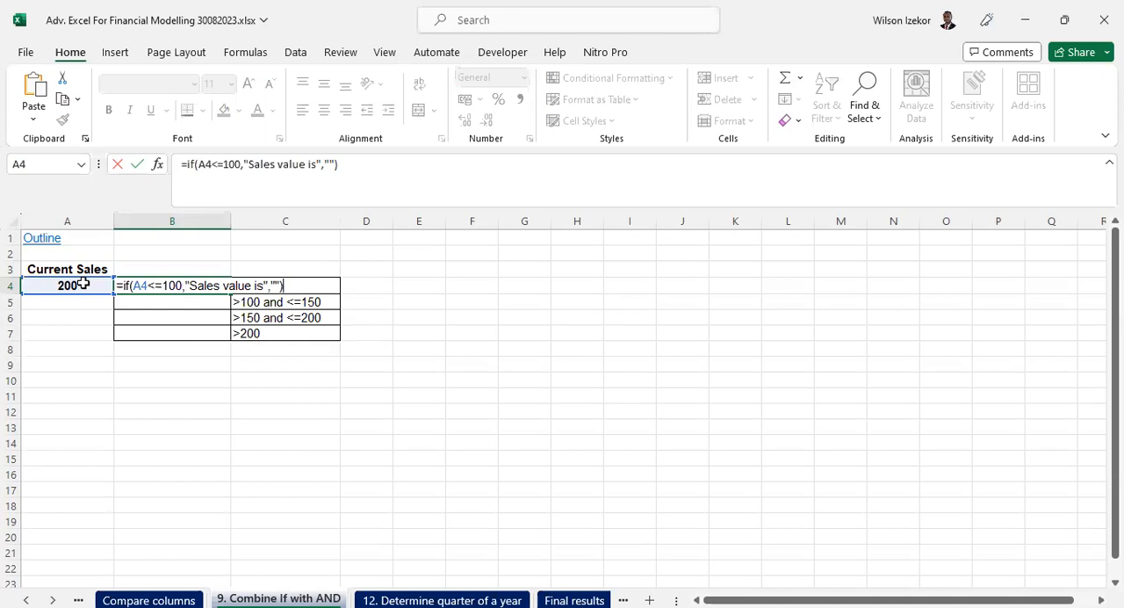
key(Return)
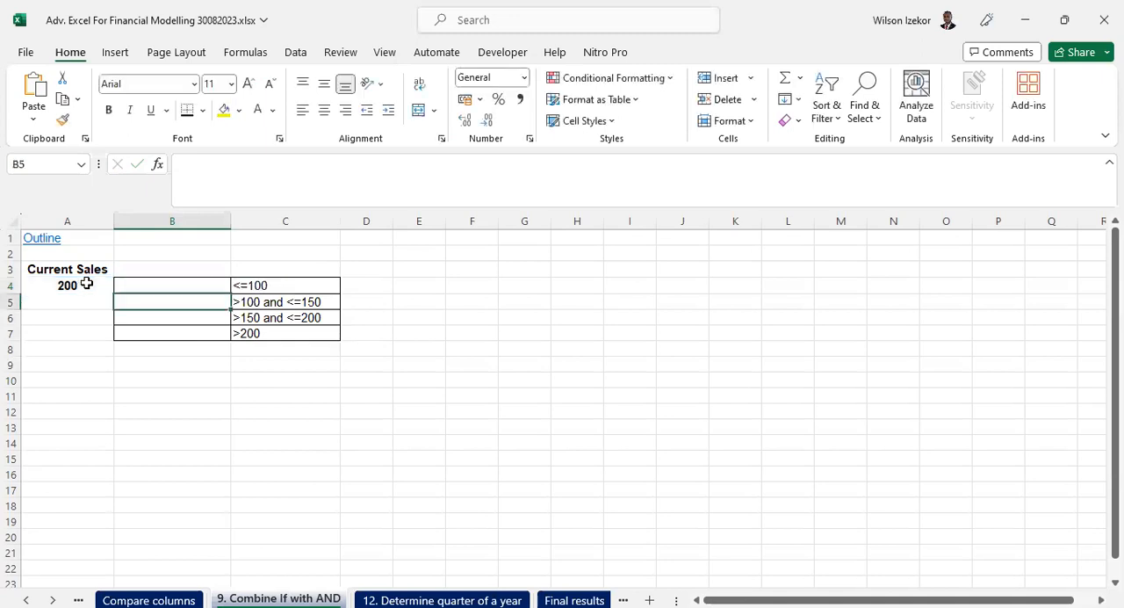
- Set the current sales in A4 to 56 and check the B4 formula against the criterion in C4
click(193, 288)
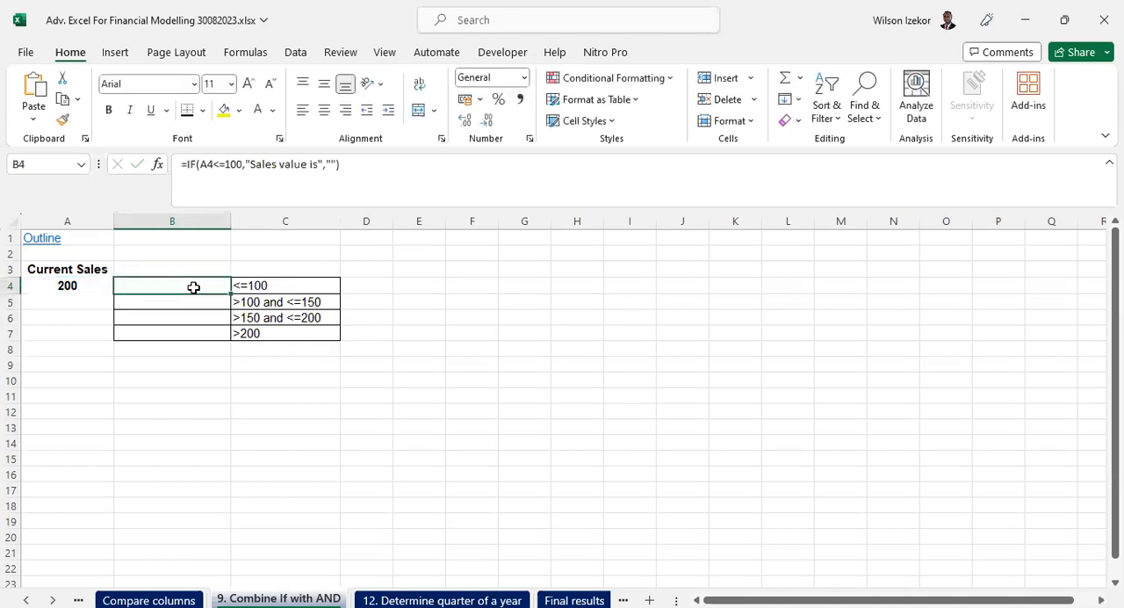
click(84, 284)
text(56)
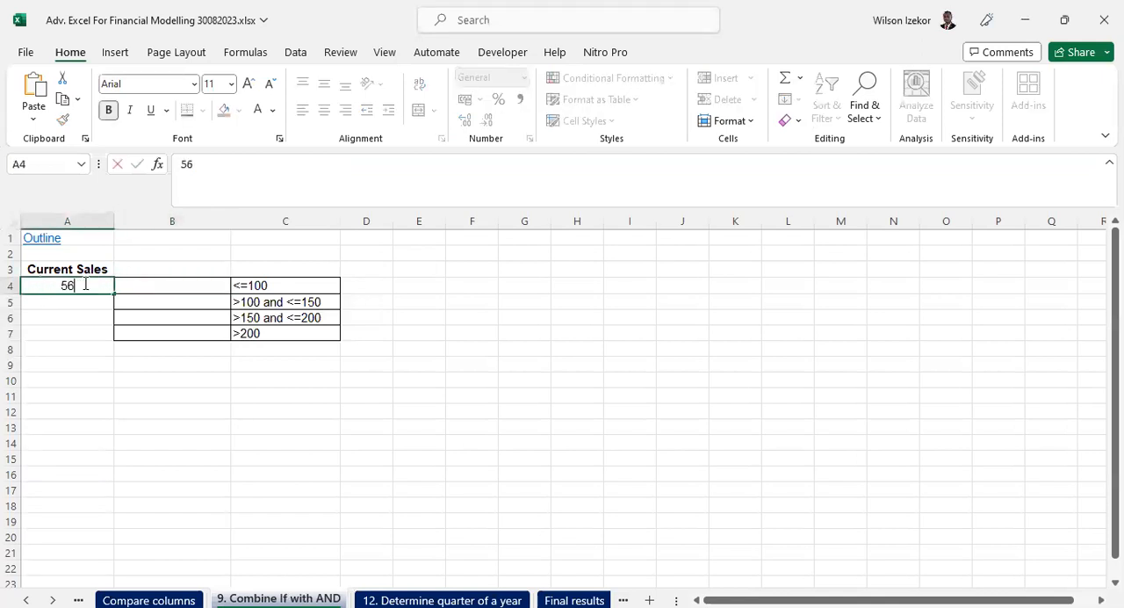
key(Return)
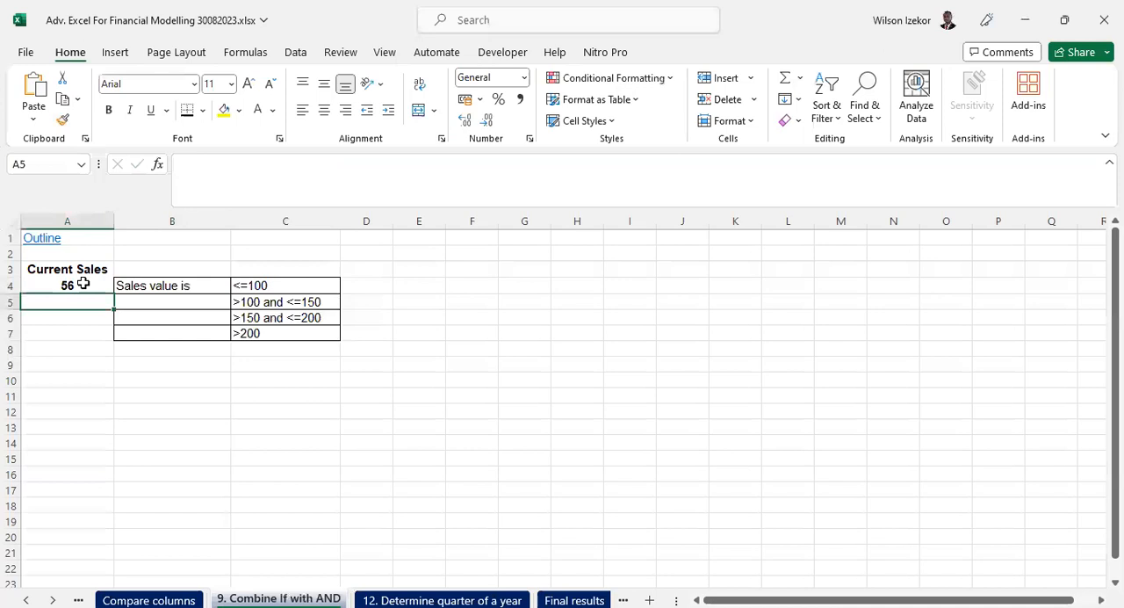
click(167, 288)
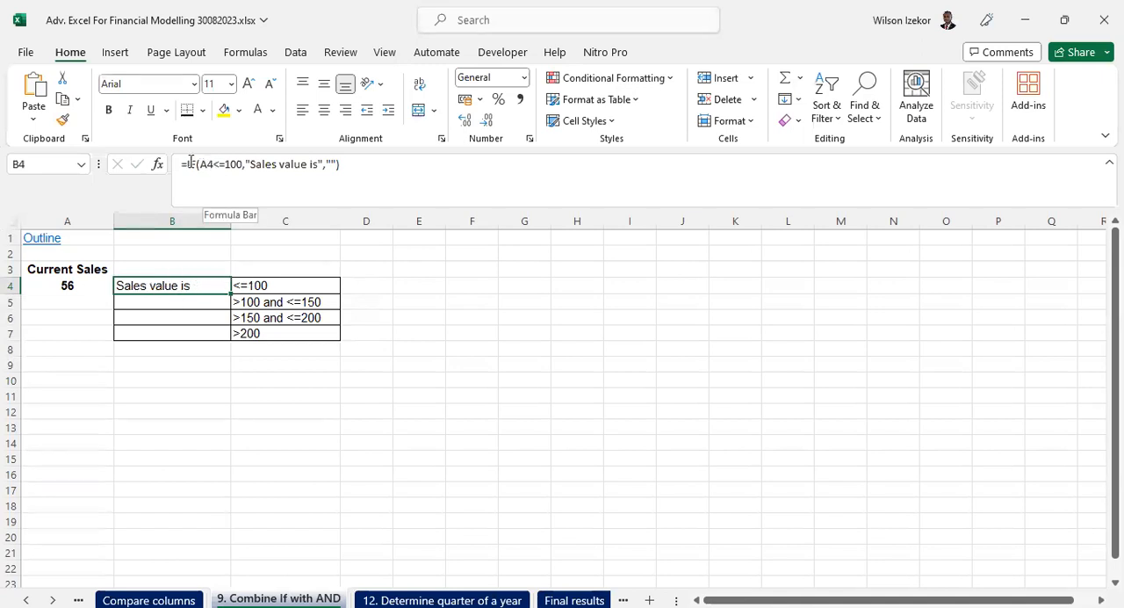
click(260, 286)
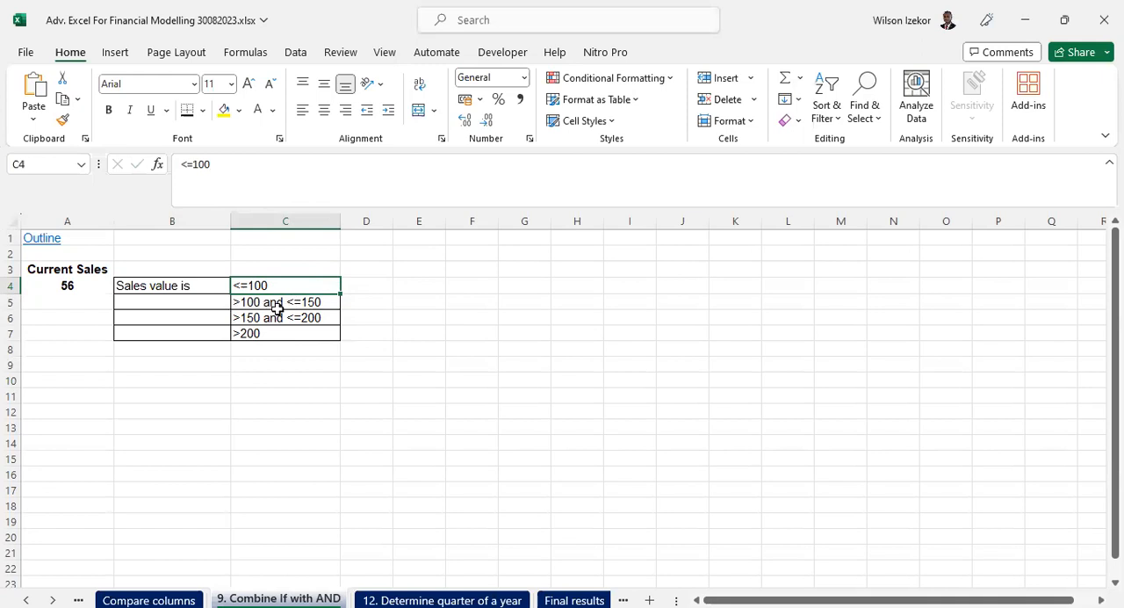
click(150, 286)
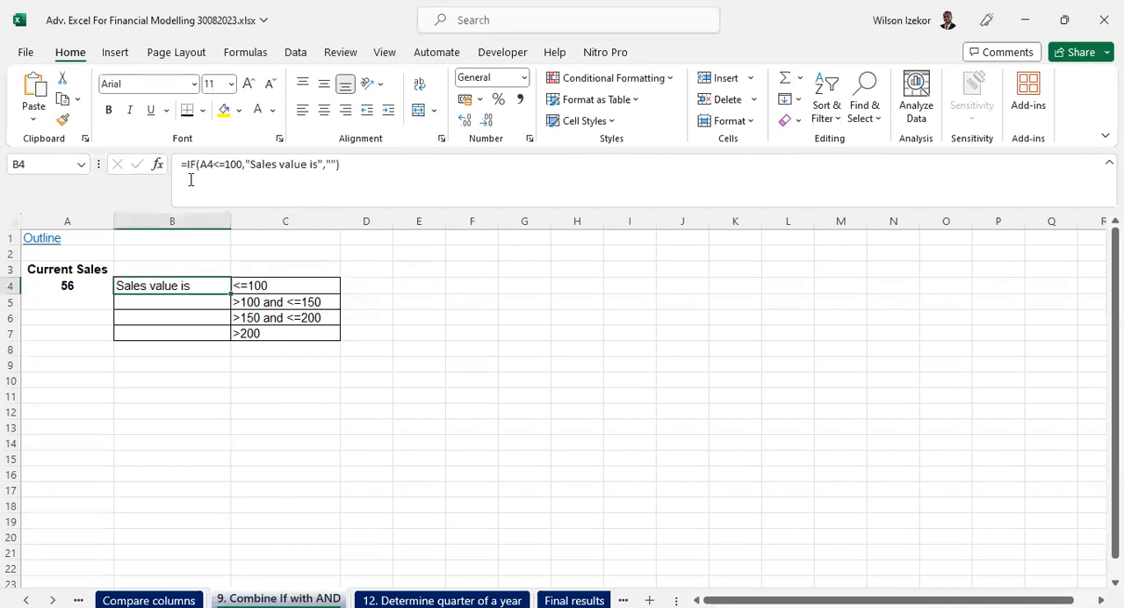
click(251, 284)
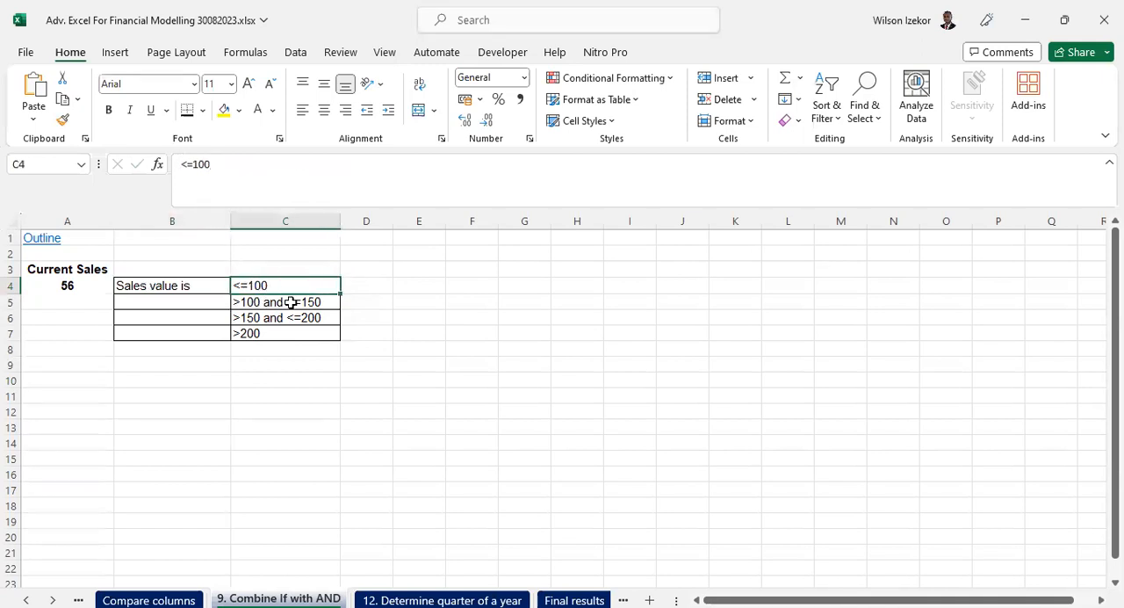
- Enter the formula =IF(AND(A4>100,A4<=150),"Sales value is","") in cell B5
click(197, 297)
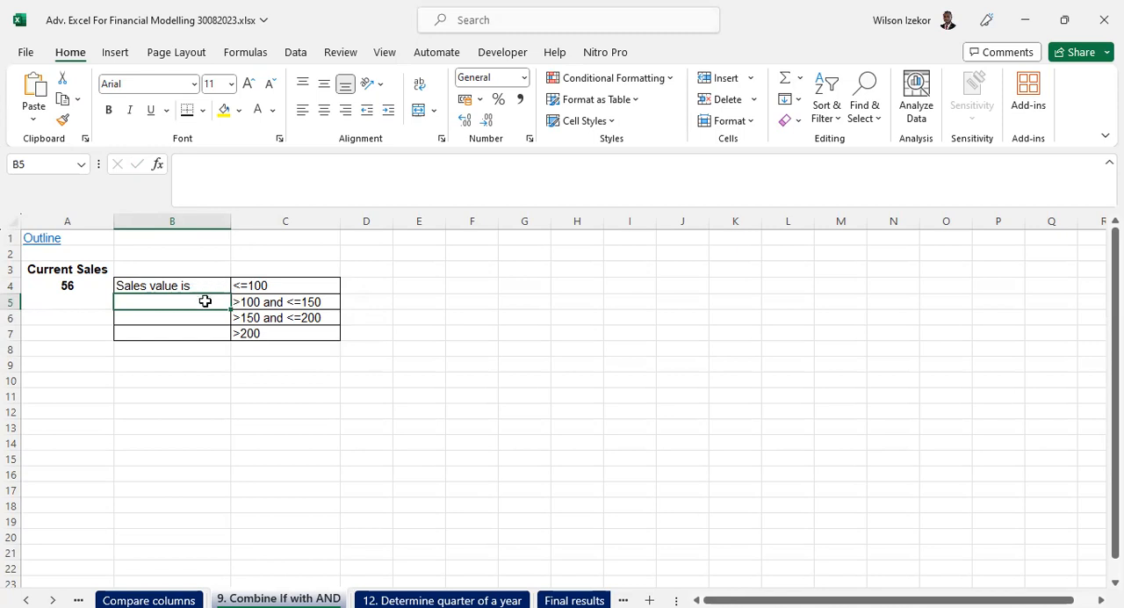
text(=)
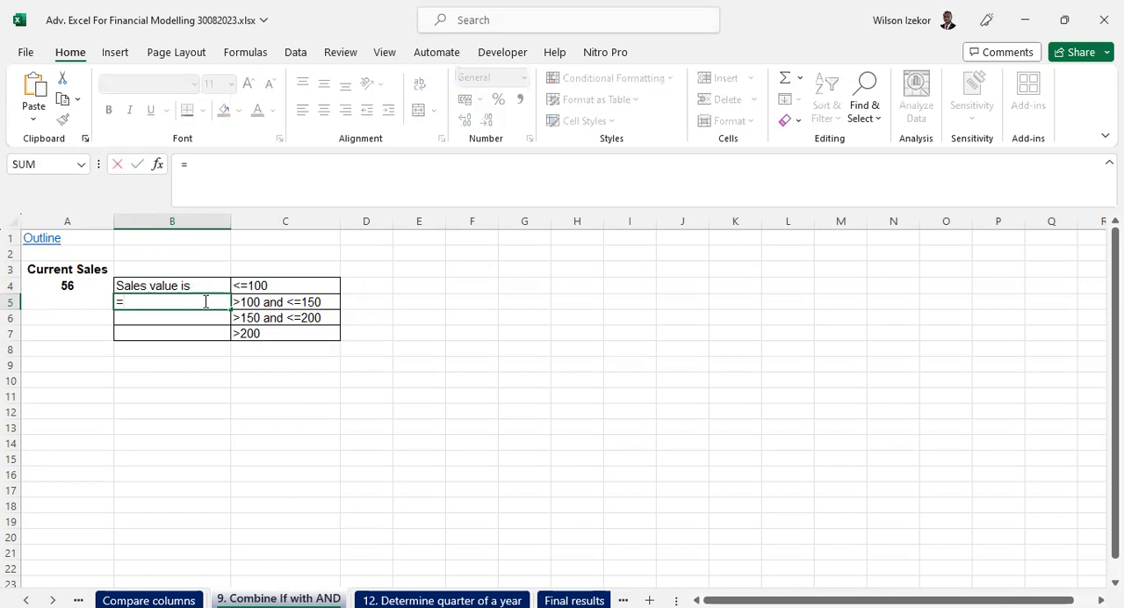
text(if()
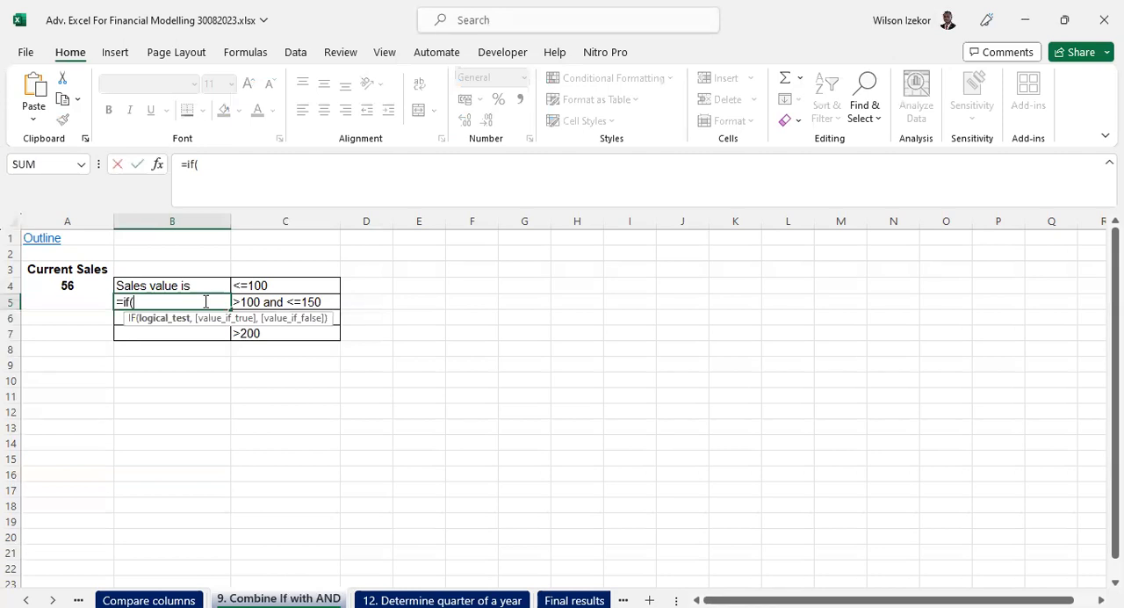
text(and)
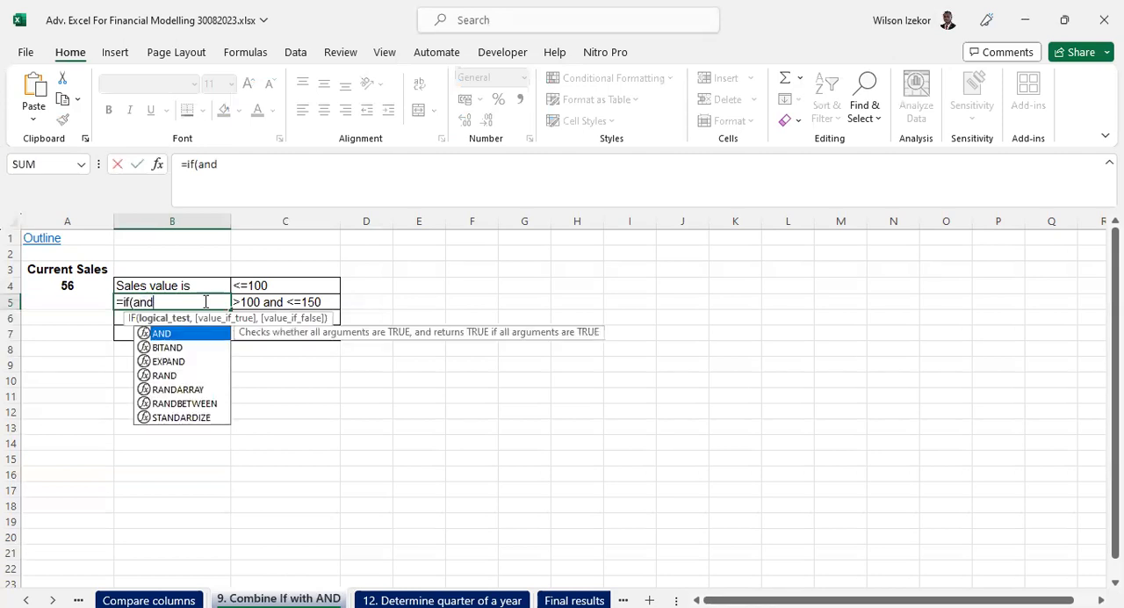
text(()
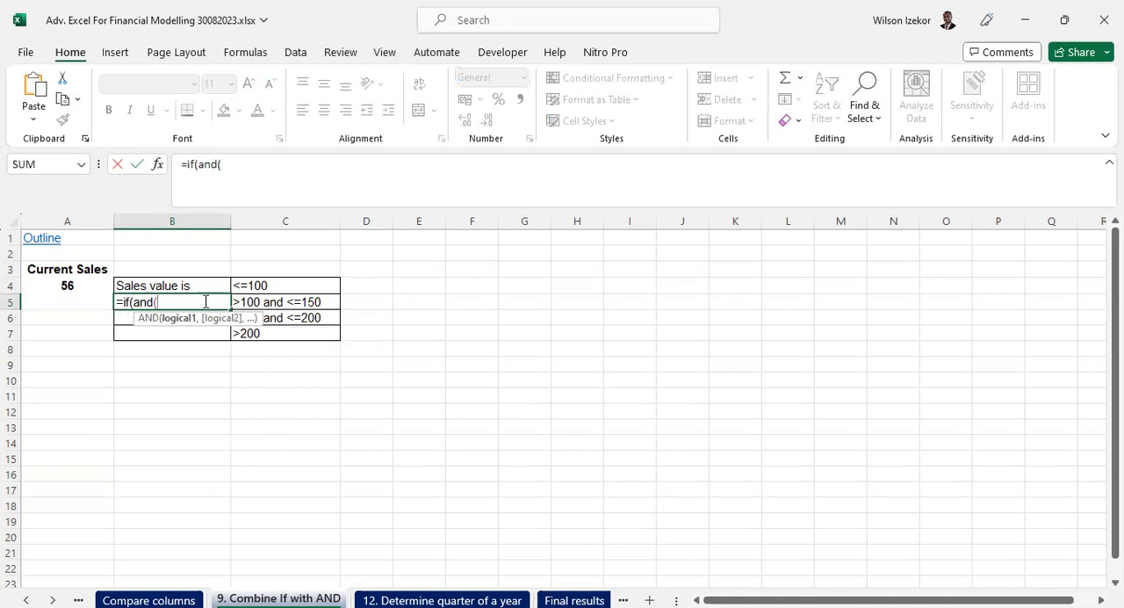
click(63, 286)
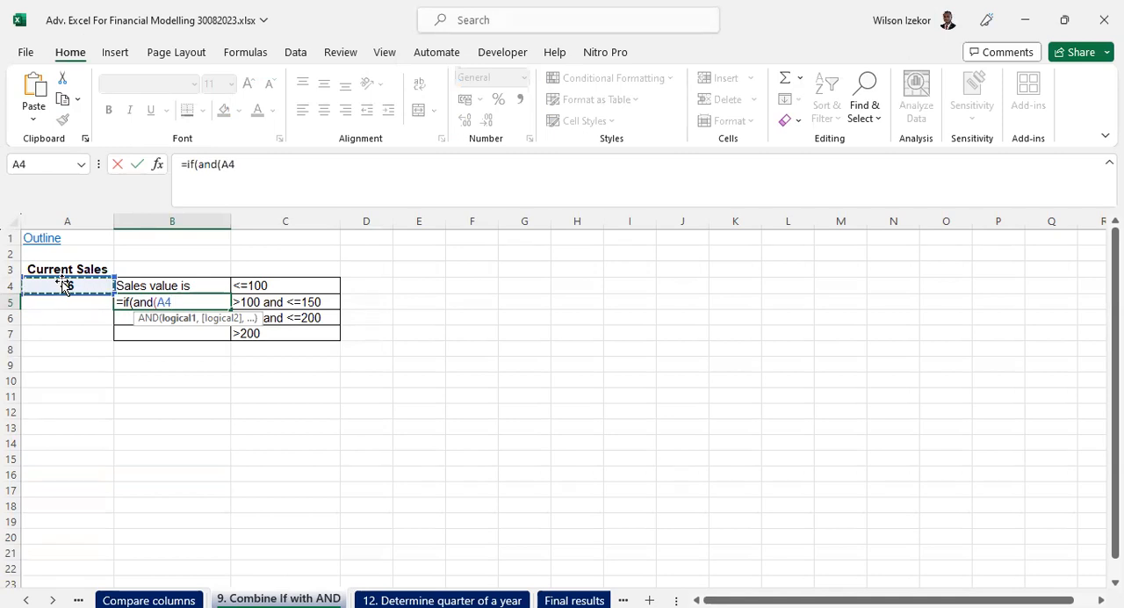
text(>100,)
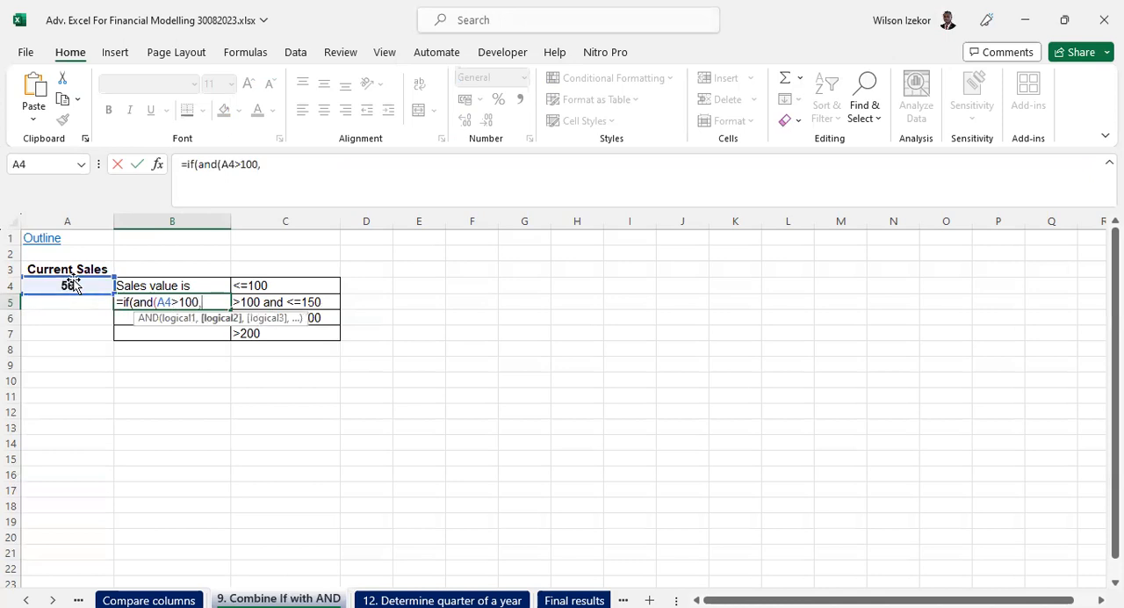
click(67, 283)
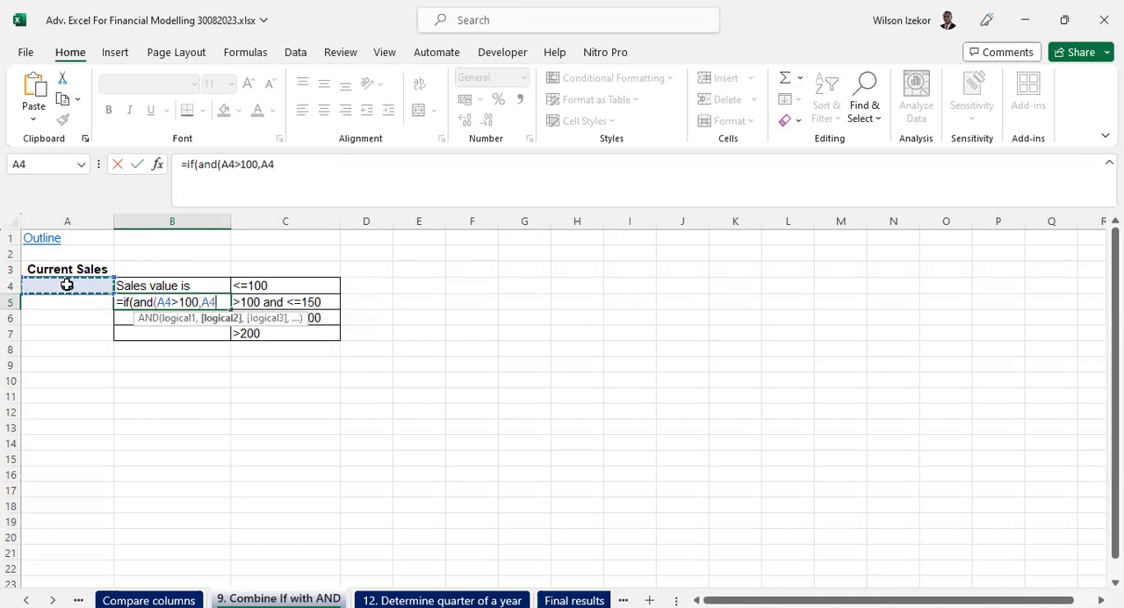
text(<=)
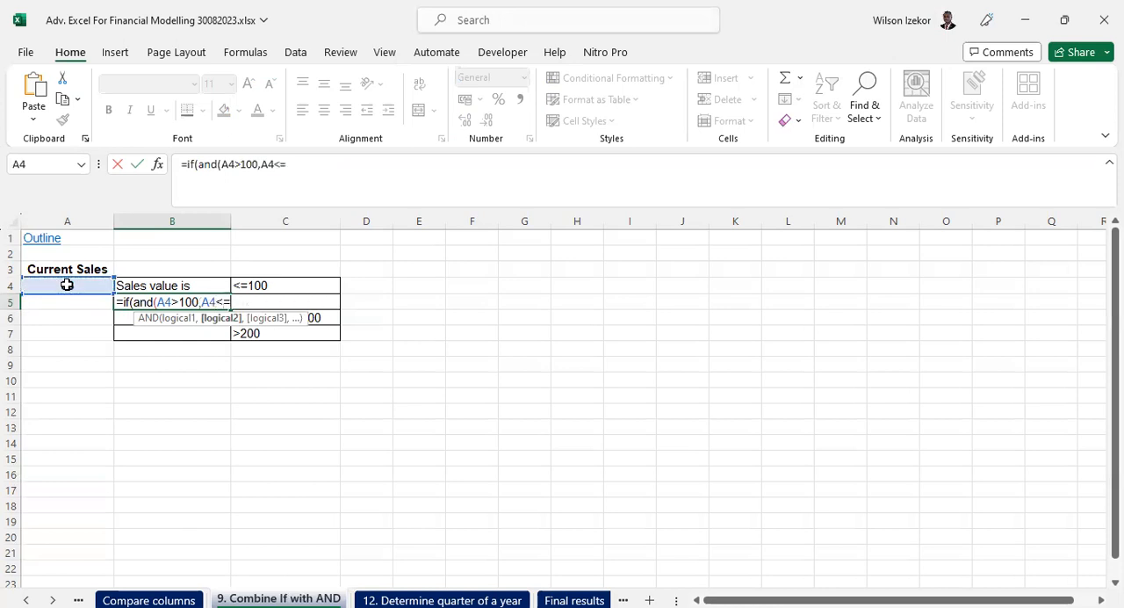
text(150),"Sa)
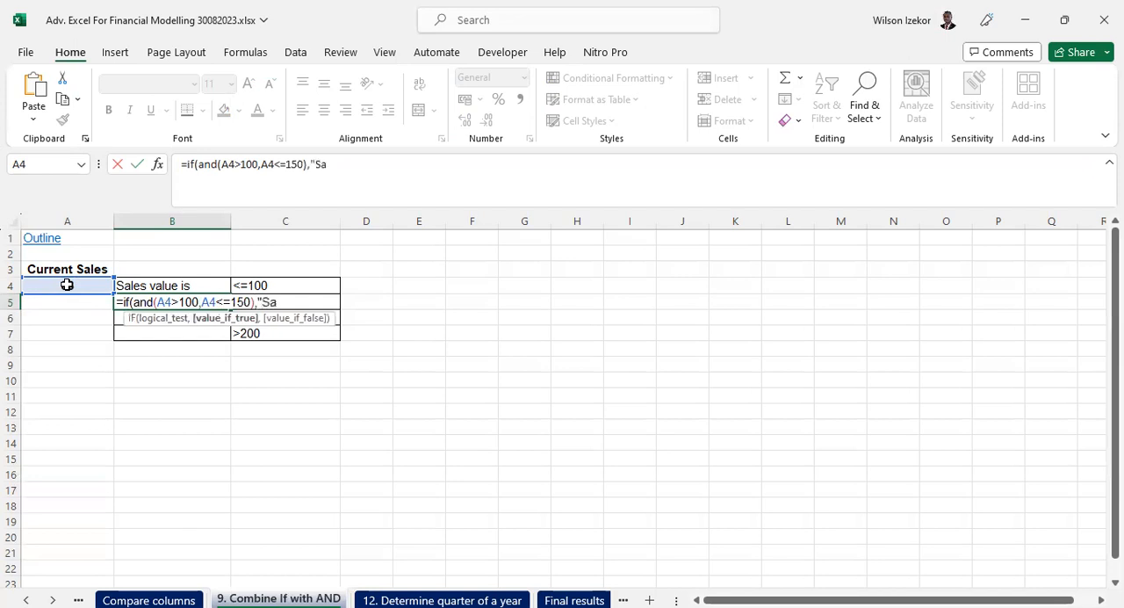
text(les value)
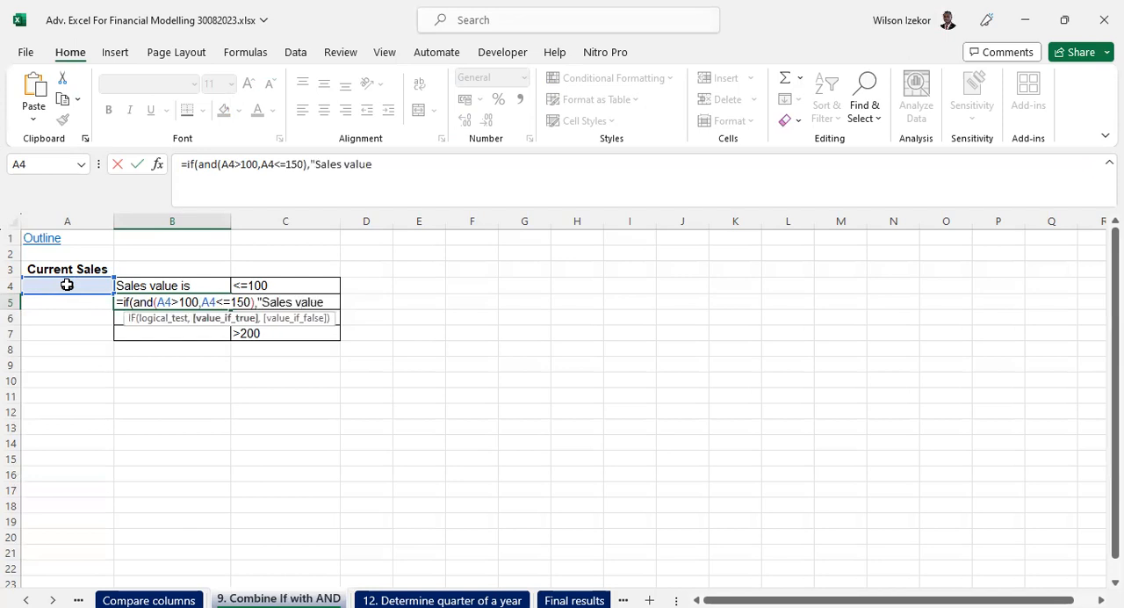
text( is",""))
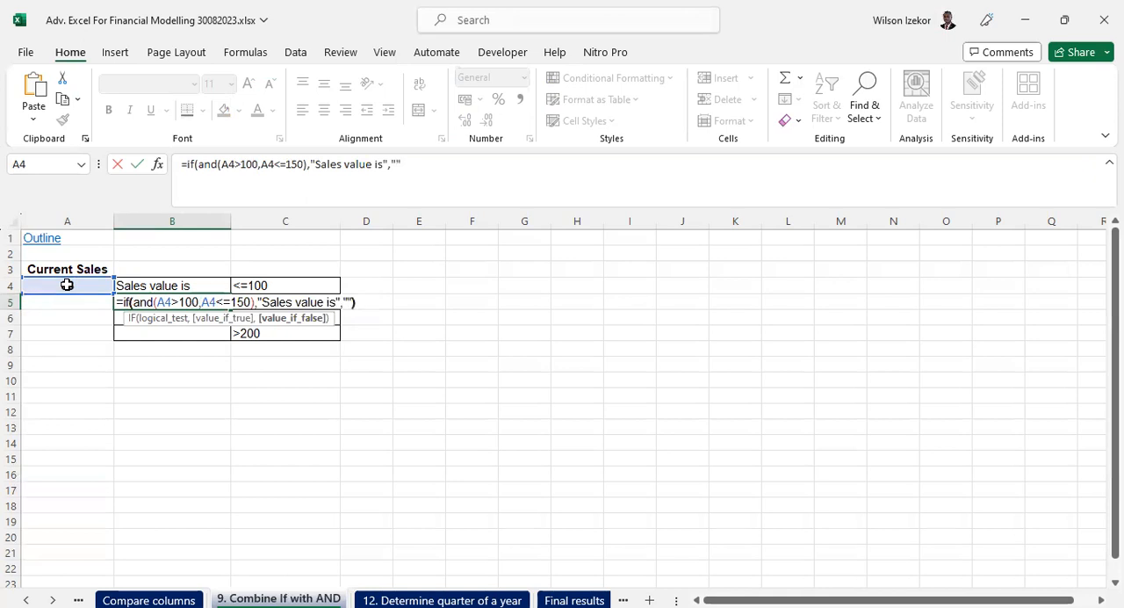
key(Return)
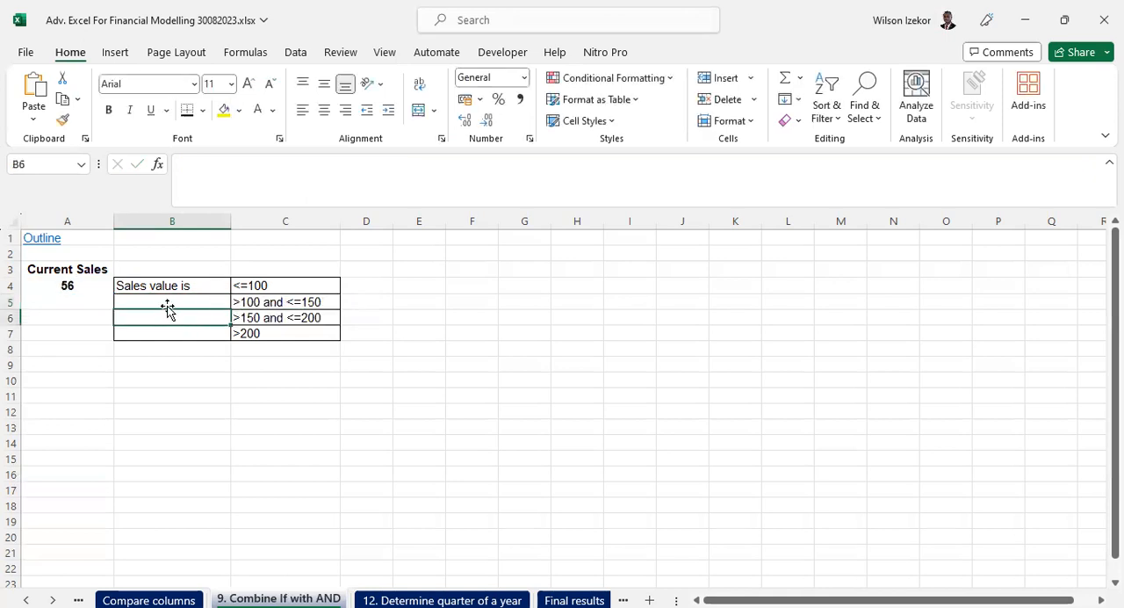
- Set the current sales in A4 to 149 and check the B5 formula against the criterion in C5
click(170, 302)
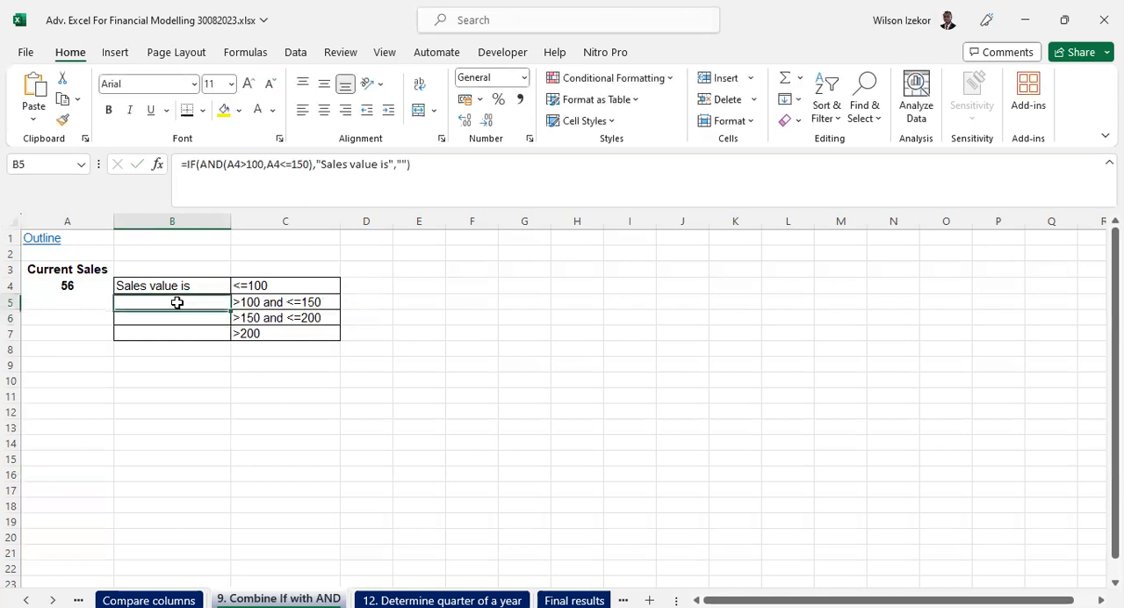
click(57, 286)
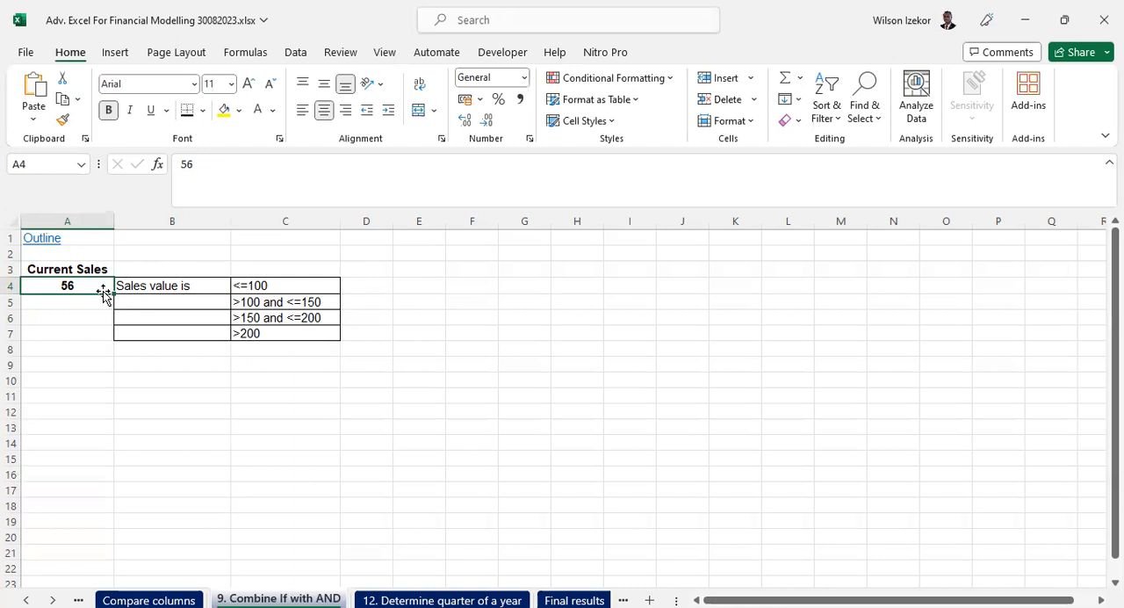
text(149)
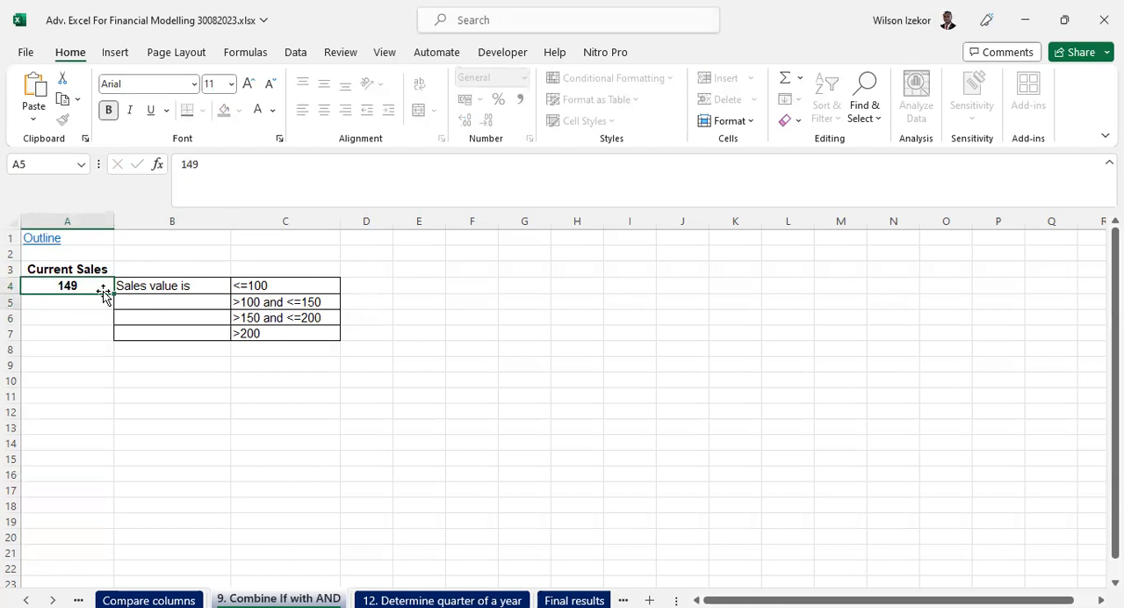
key(Return)
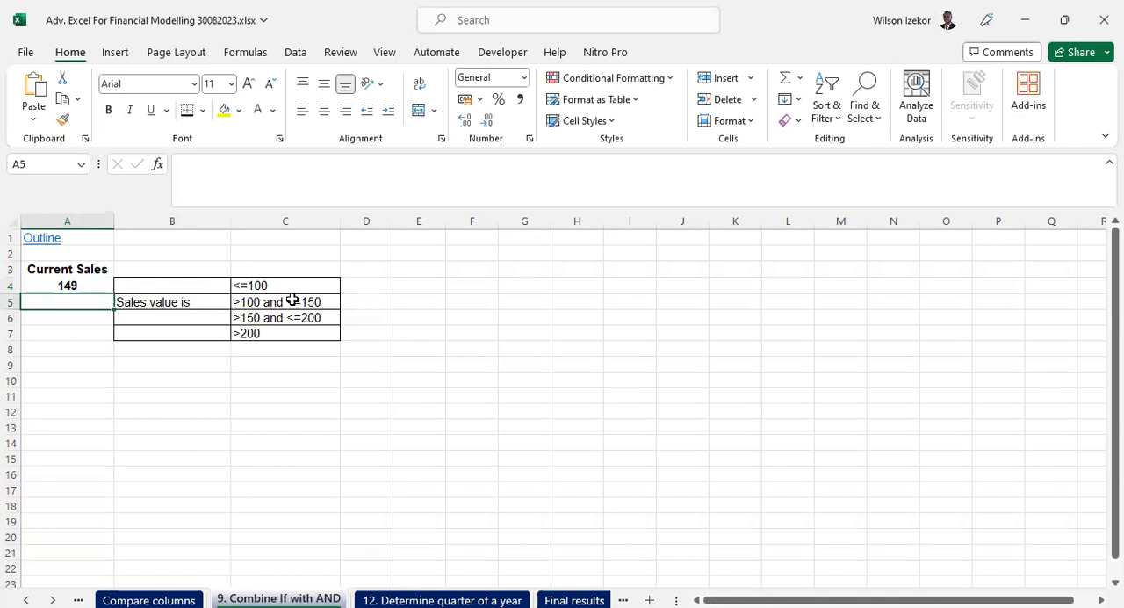
click(194, 301)
- Enter the formula =IF(AND(A4>150,A4<=200),"Sales value is","") in cell B6
click(193, 316)
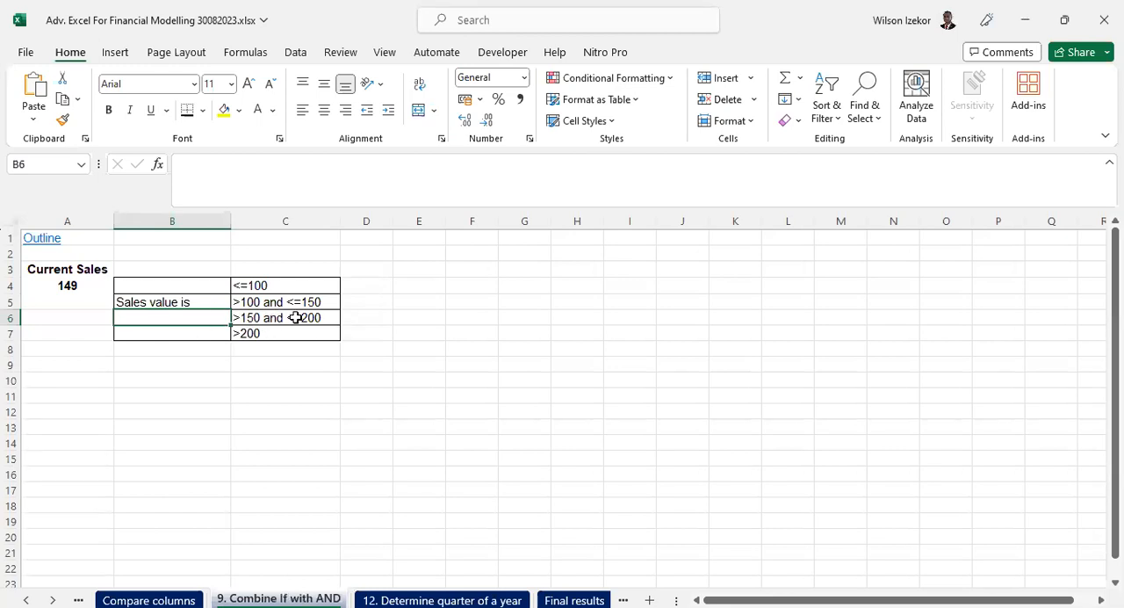
text(=)
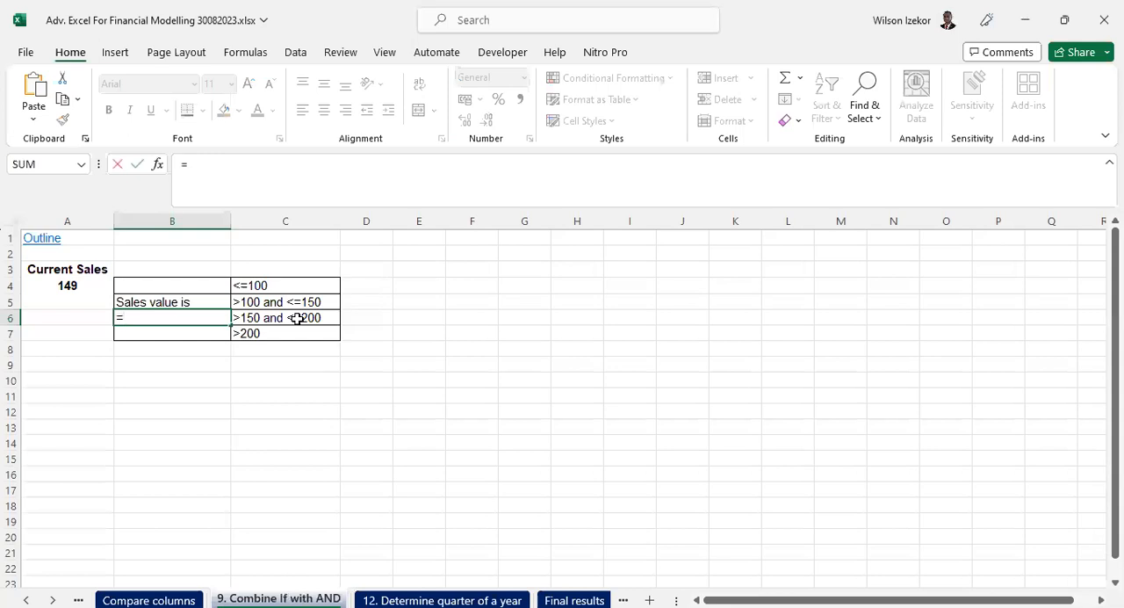
text(if()
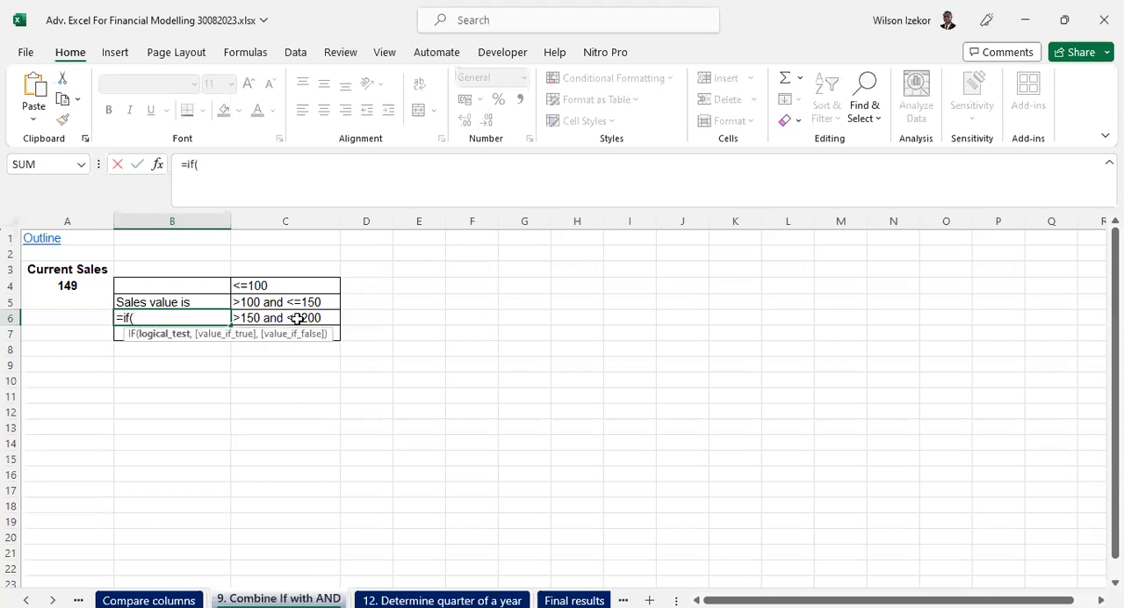
text(and()
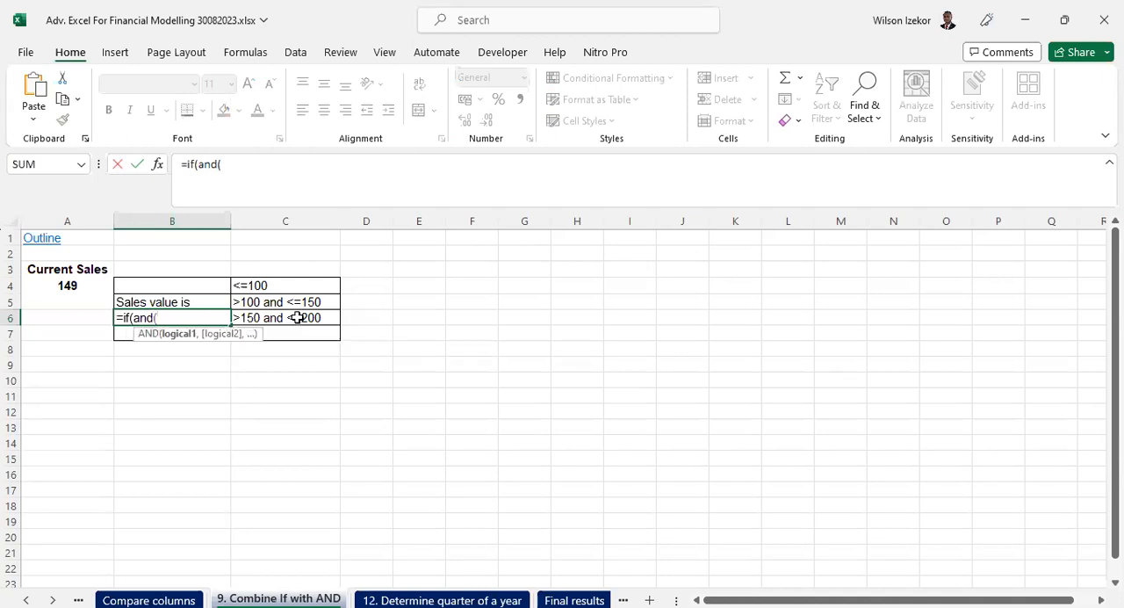
click(68, 285)
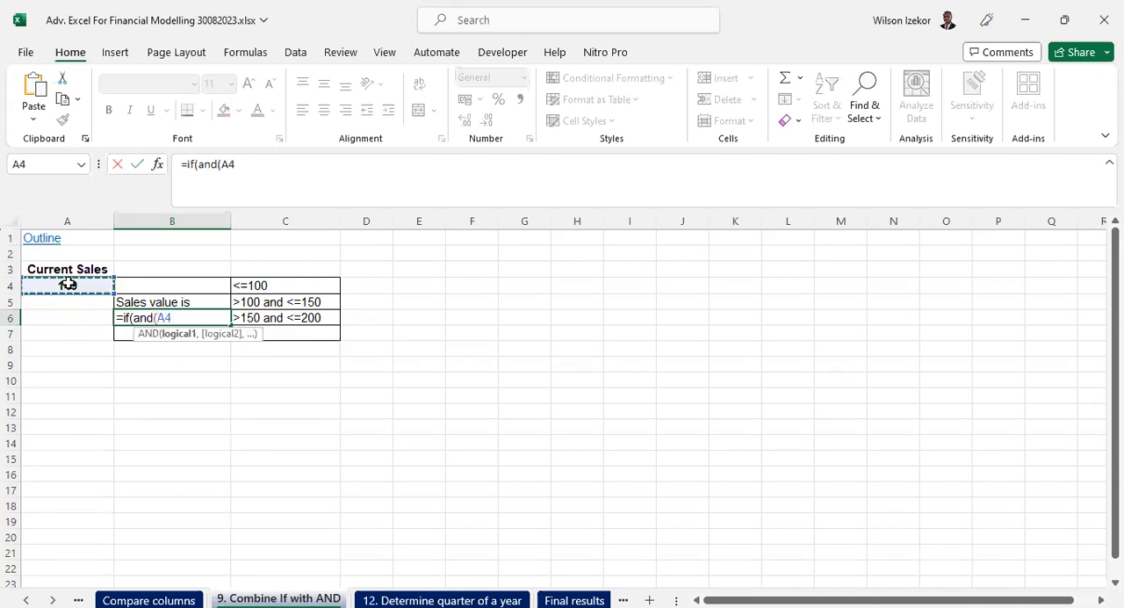
text(>150,)
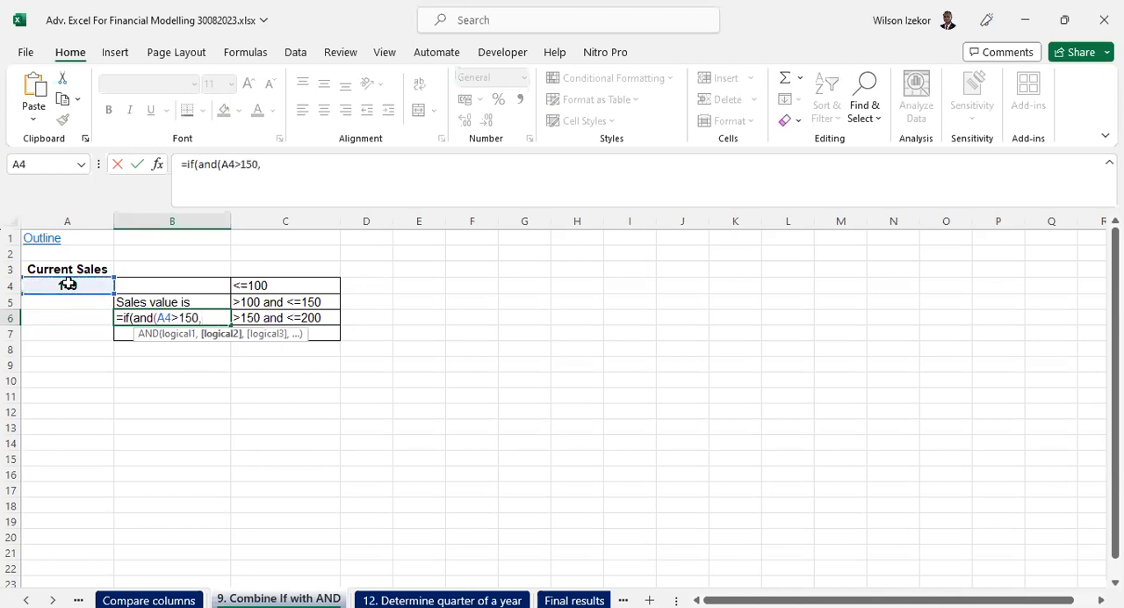
click(68, 284)
text(<)
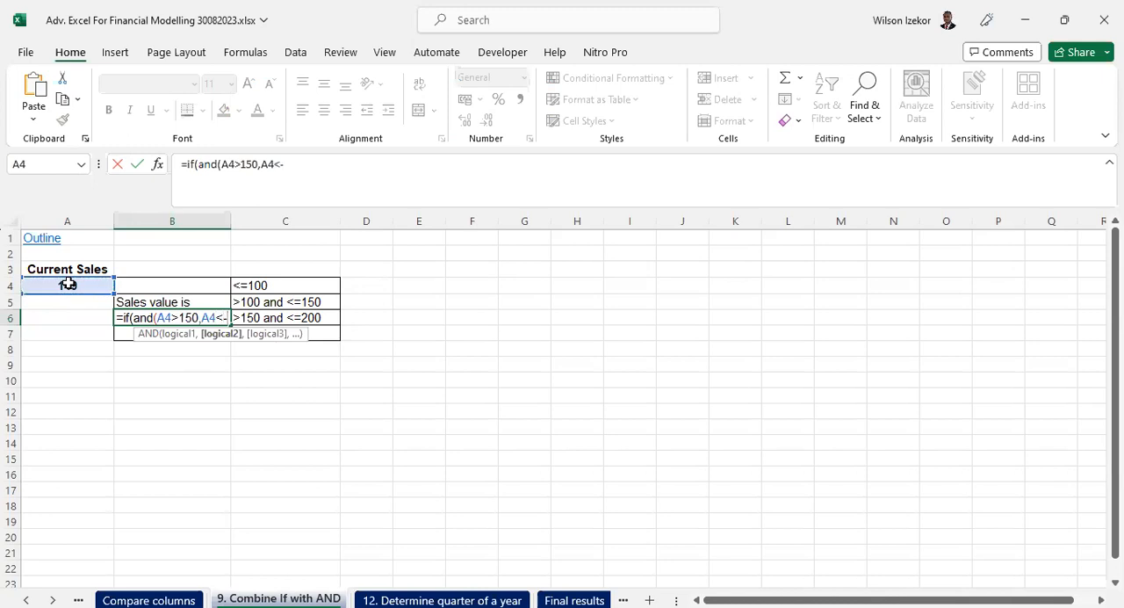
text(=200)
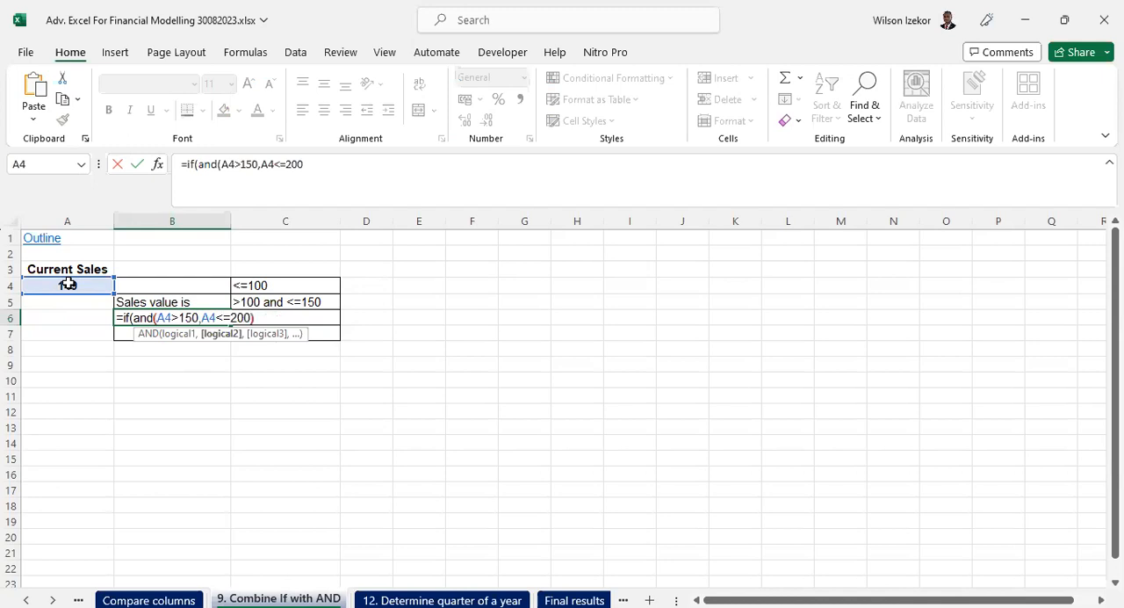
text(),"Sales)
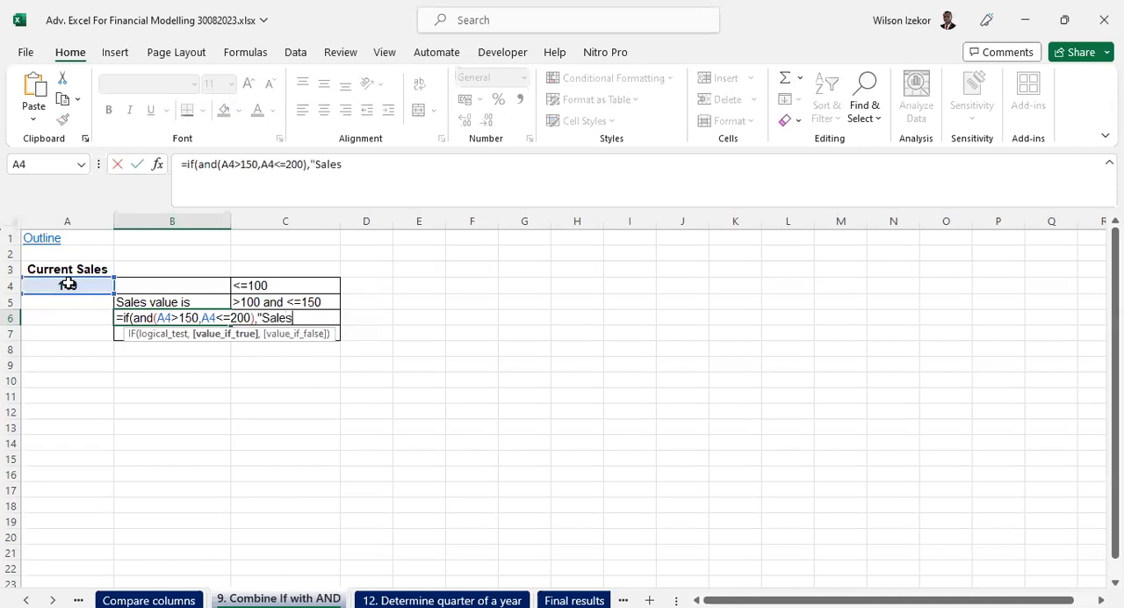
text( value is",)
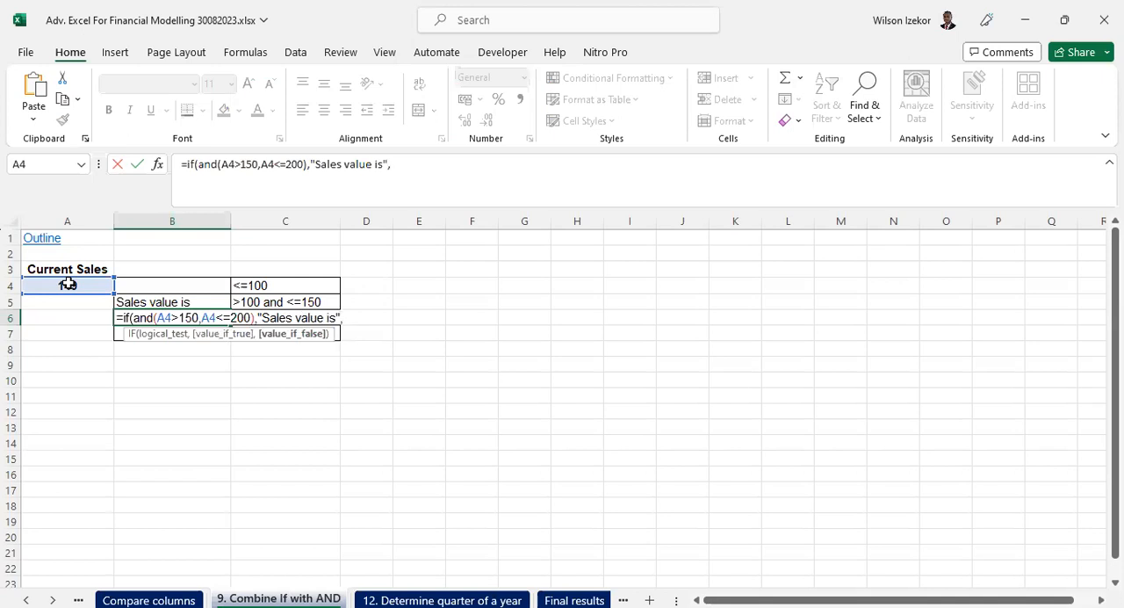
text(""))
key(Return)
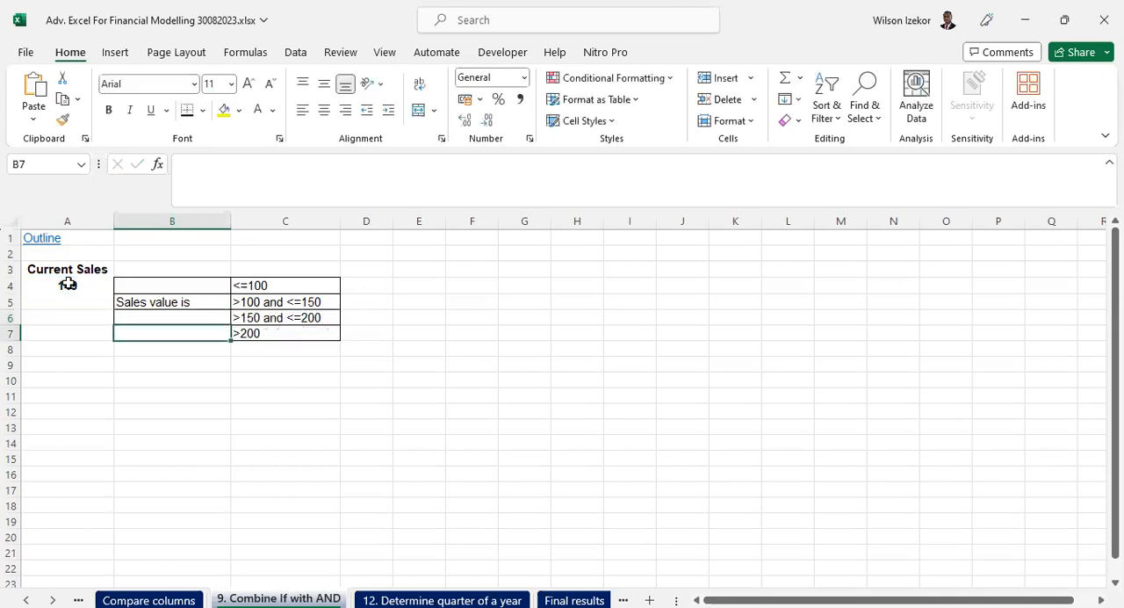
- Set the current sales in A4 to 159 and check the B6 formula against the criterion in C6
click(190, 320)
click(71, 284)
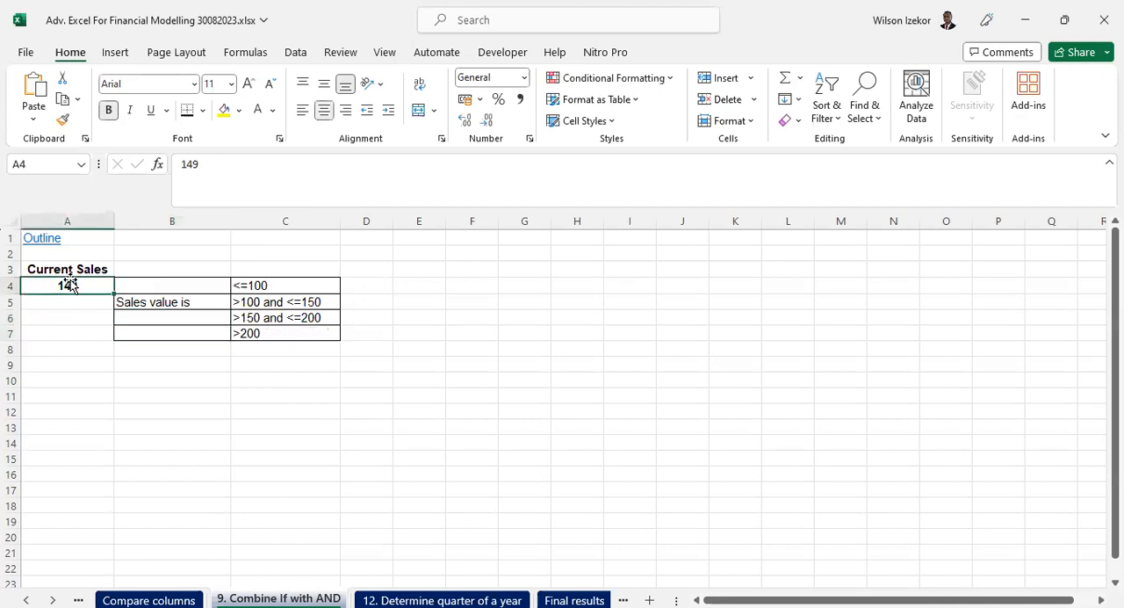
text(1)
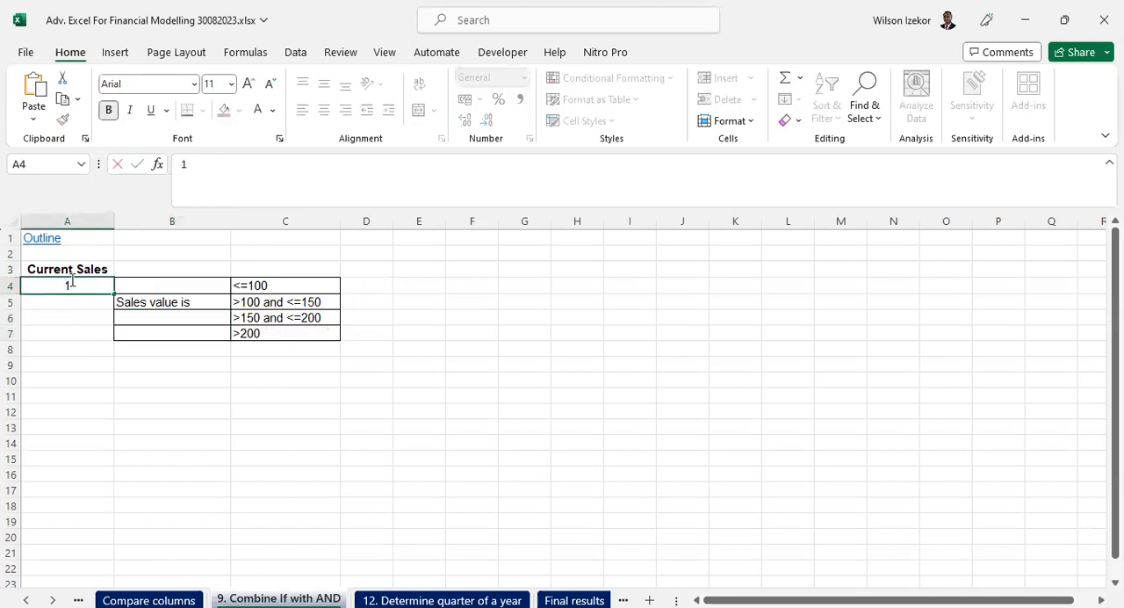
text(59)
key(Return)
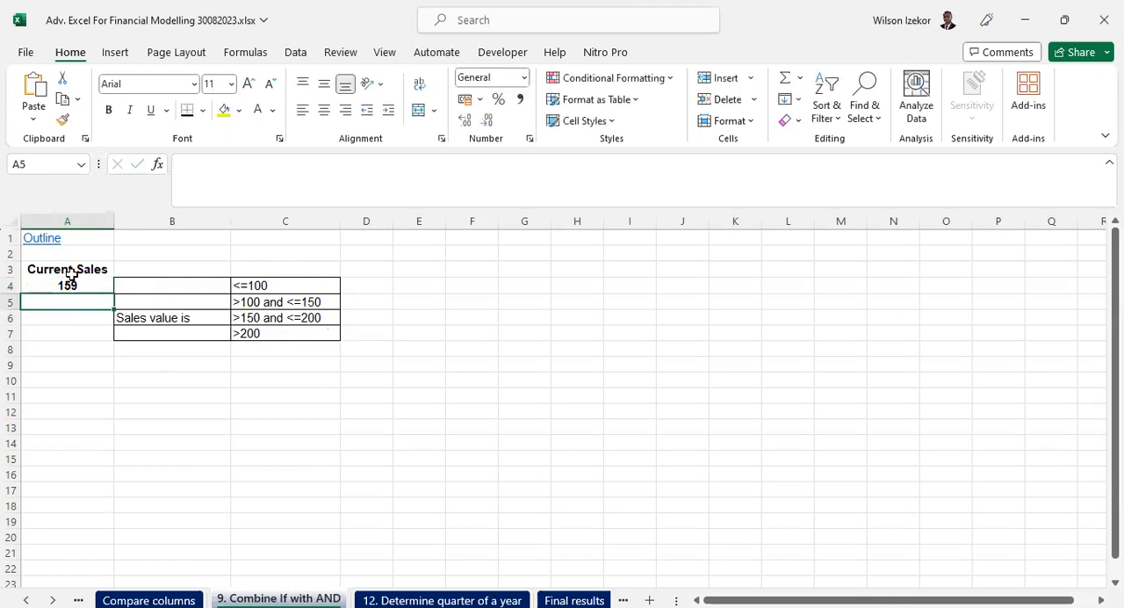
click(189, 316)
- Compare the B6 formula with the last criterion in C7 and select the empty answer cell B7
click(213, 335)
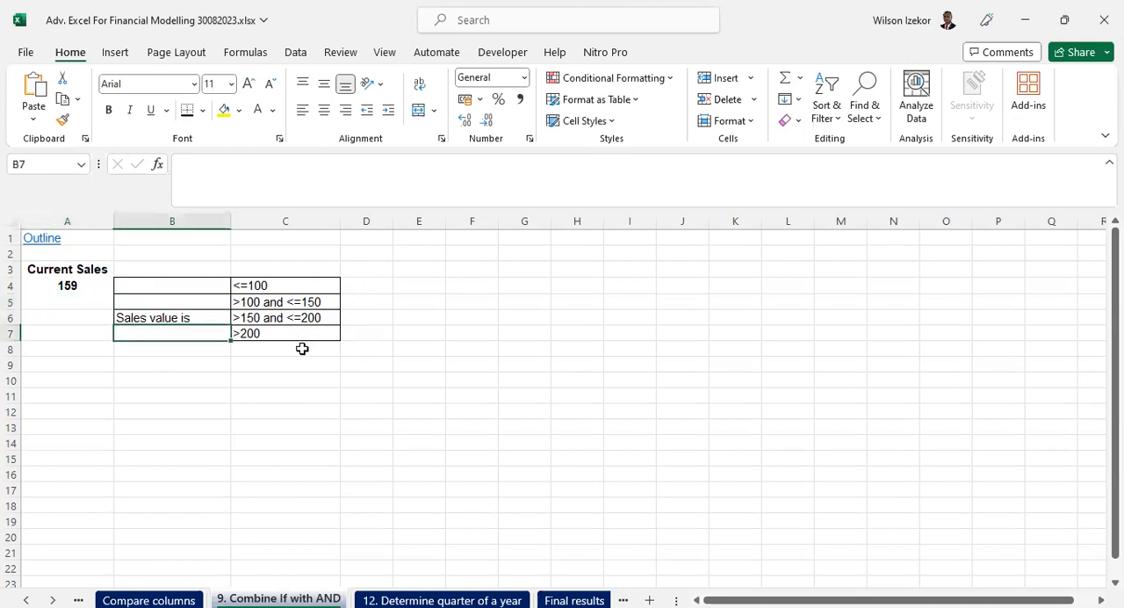
click(261, 331)
click(166, 330)
click(154, 318)
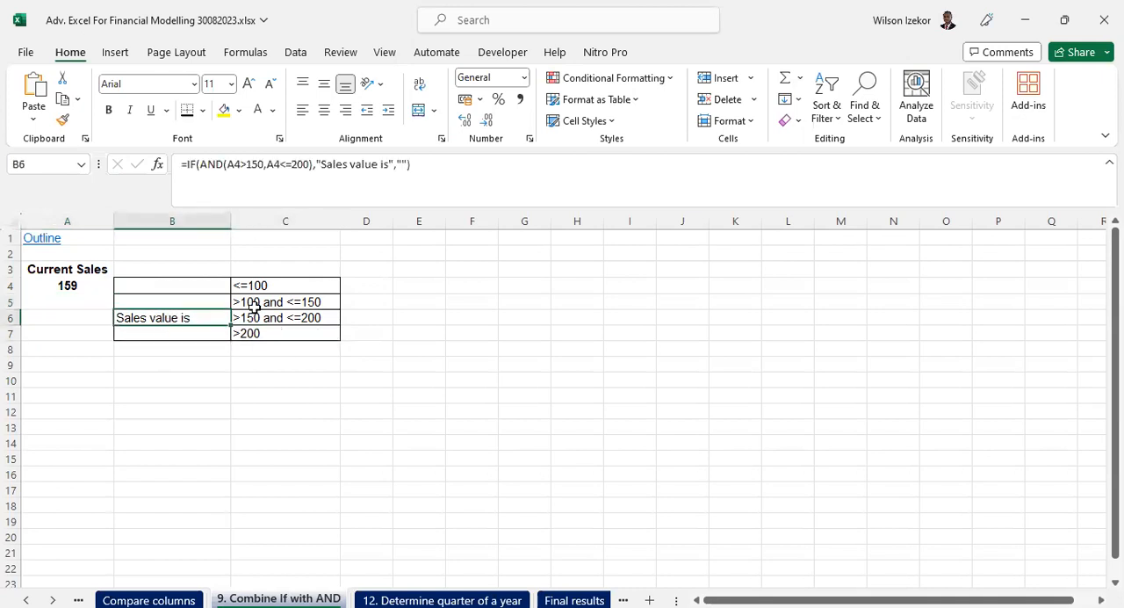
click(259, 333)
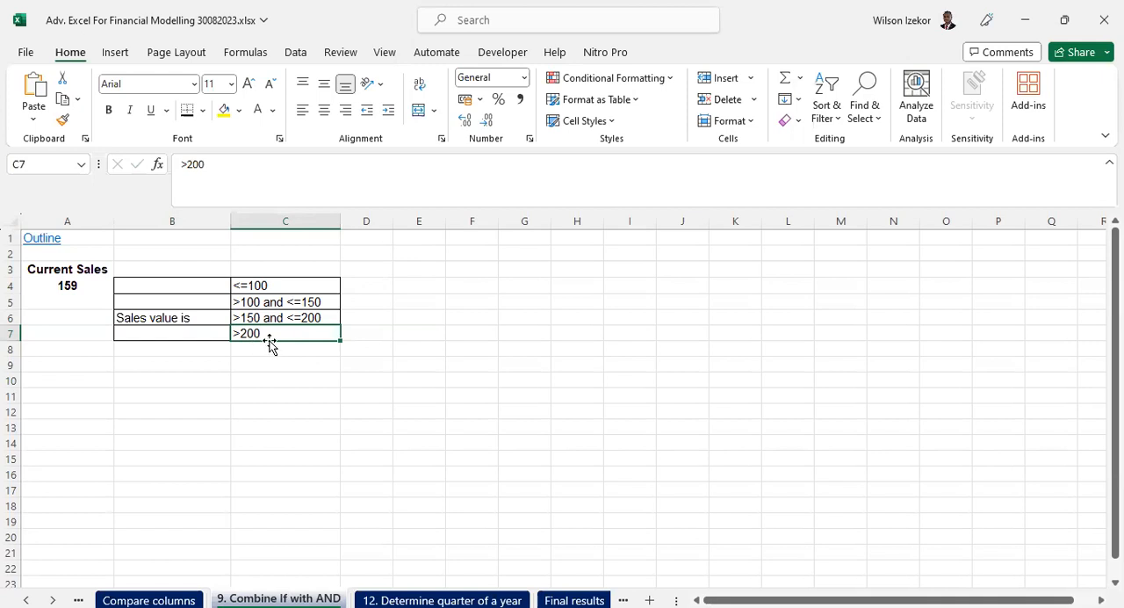
click(208, 329)
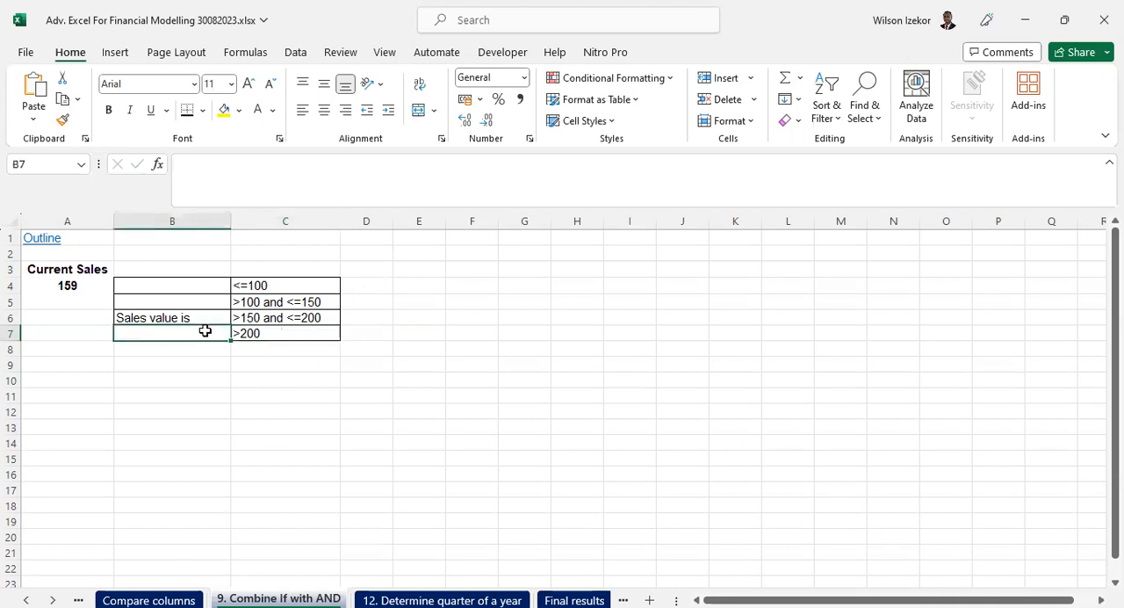
- Enter the formula =IF(A4>200,"Sales value is","") in cell B7
text(=)
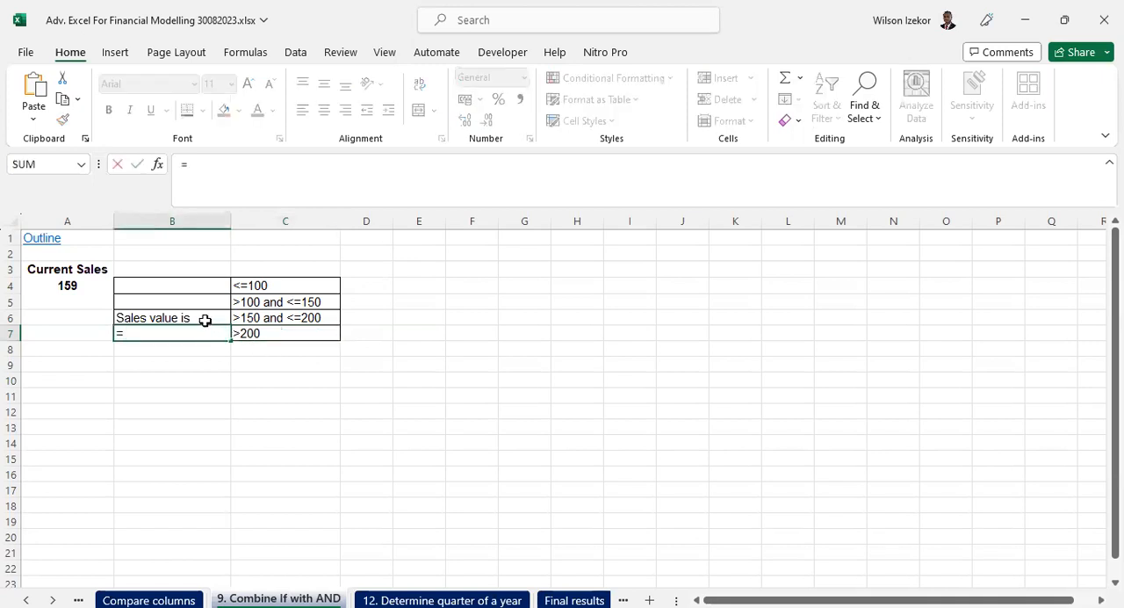
text(if()
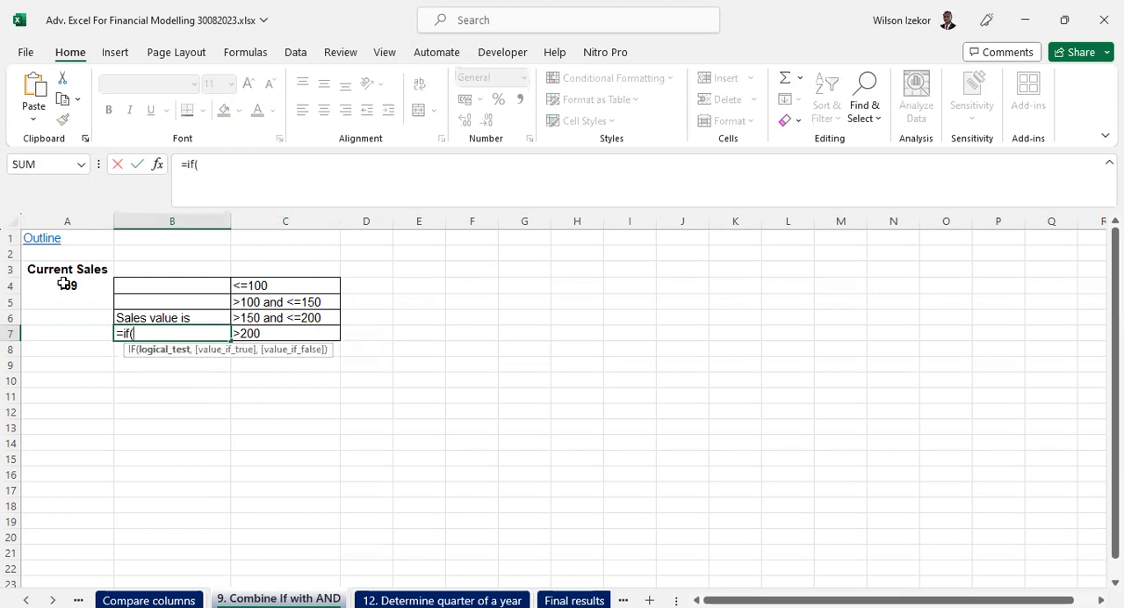
click(72, 284)
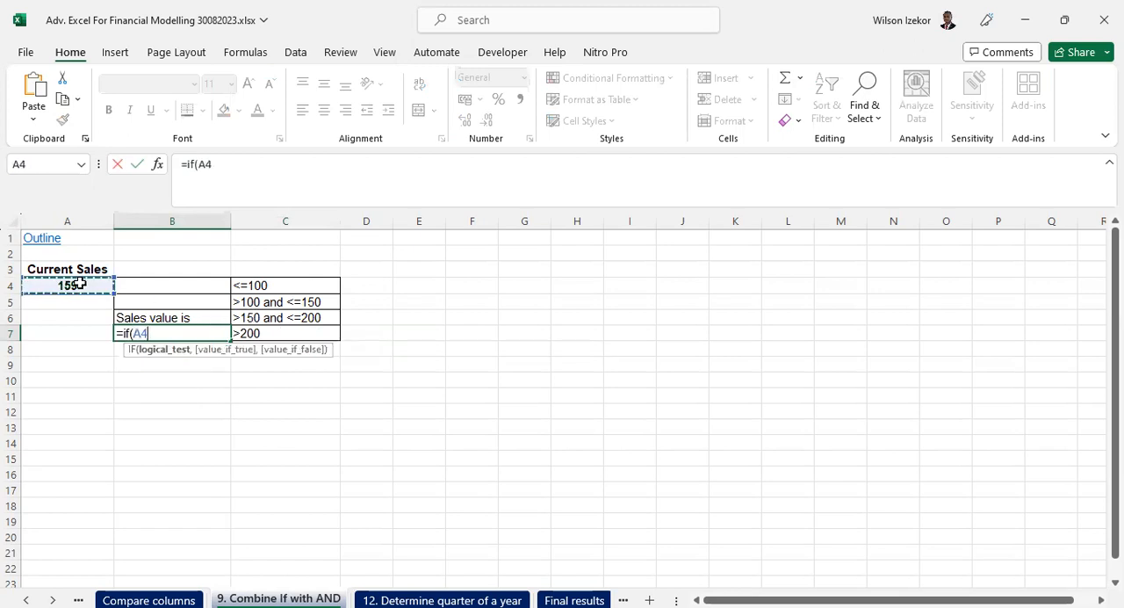
text(>200,"sales)
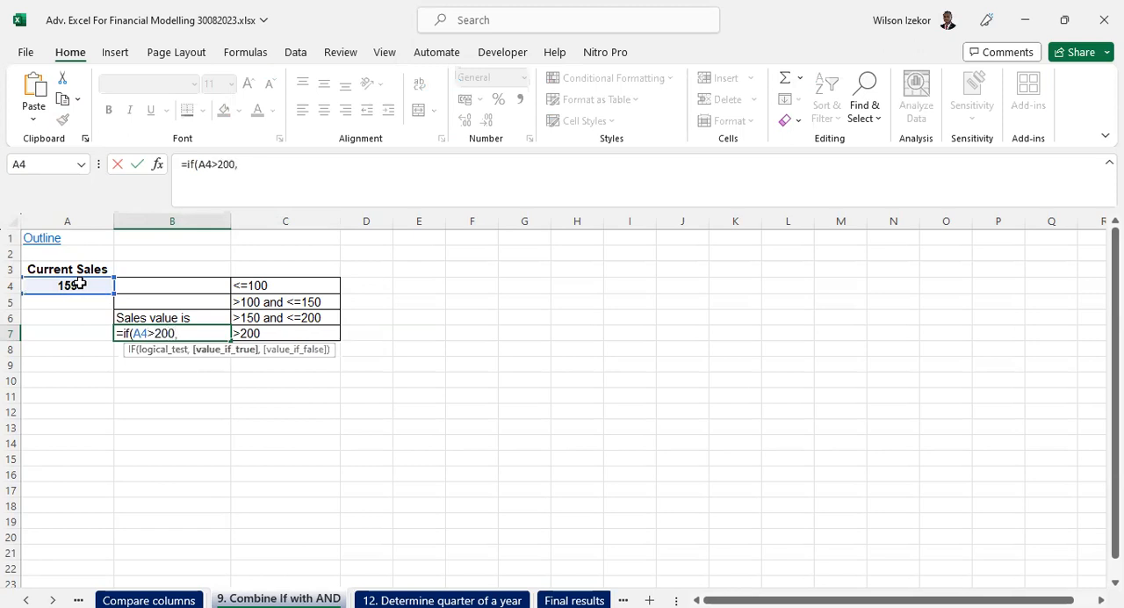
key(BackSpace)
key(BackSpace)
key(BackSpace)
key(BackSpace)
key(BackSpace)
key(BackSpace)
text(Sales value is)
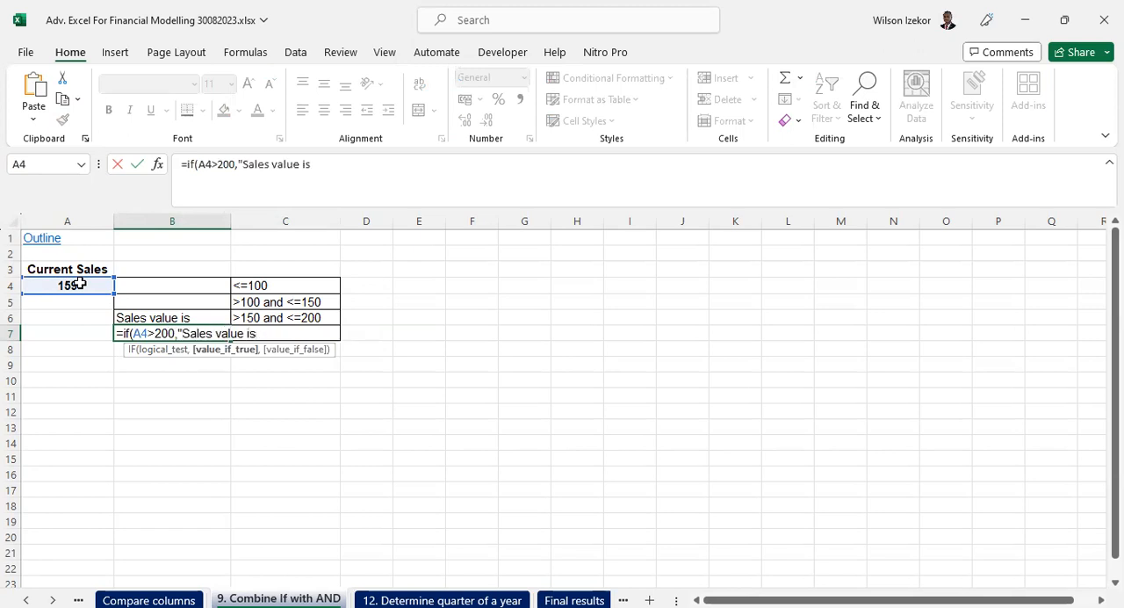
text(",)
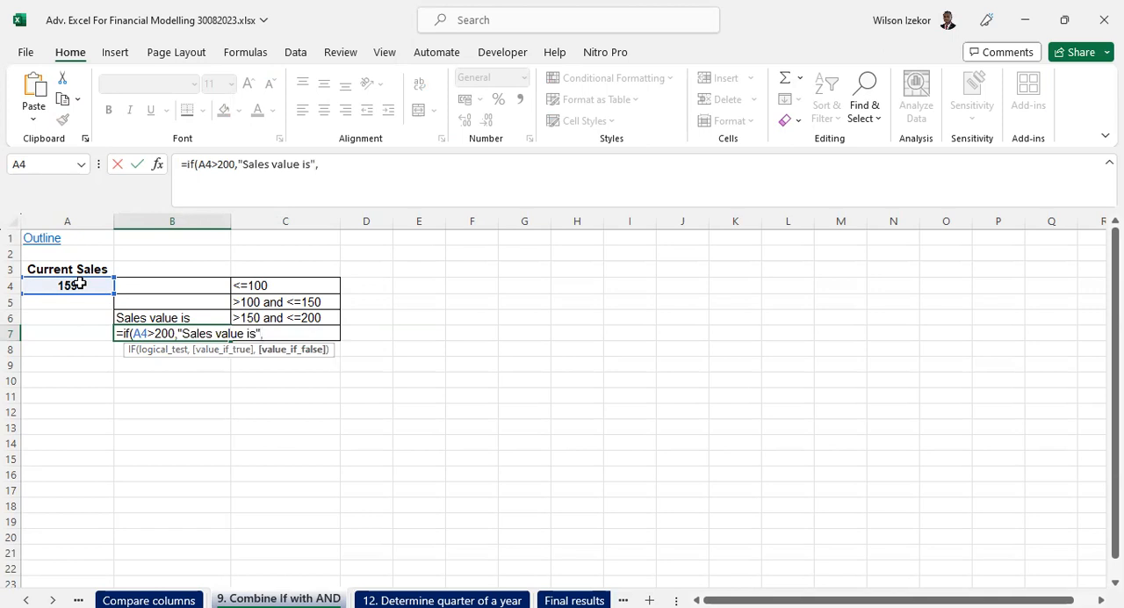
text(""))
key(Return)
- Set the current sales in A4 to 300 to test the B7 formula against the criterion in C7
click(80, 284)
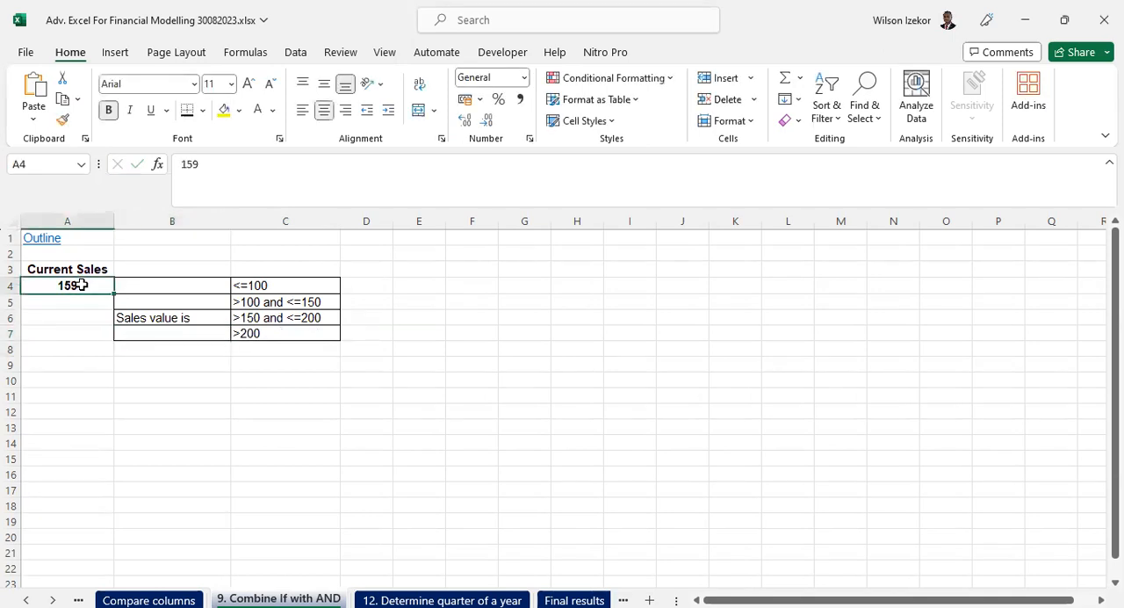
text(300)
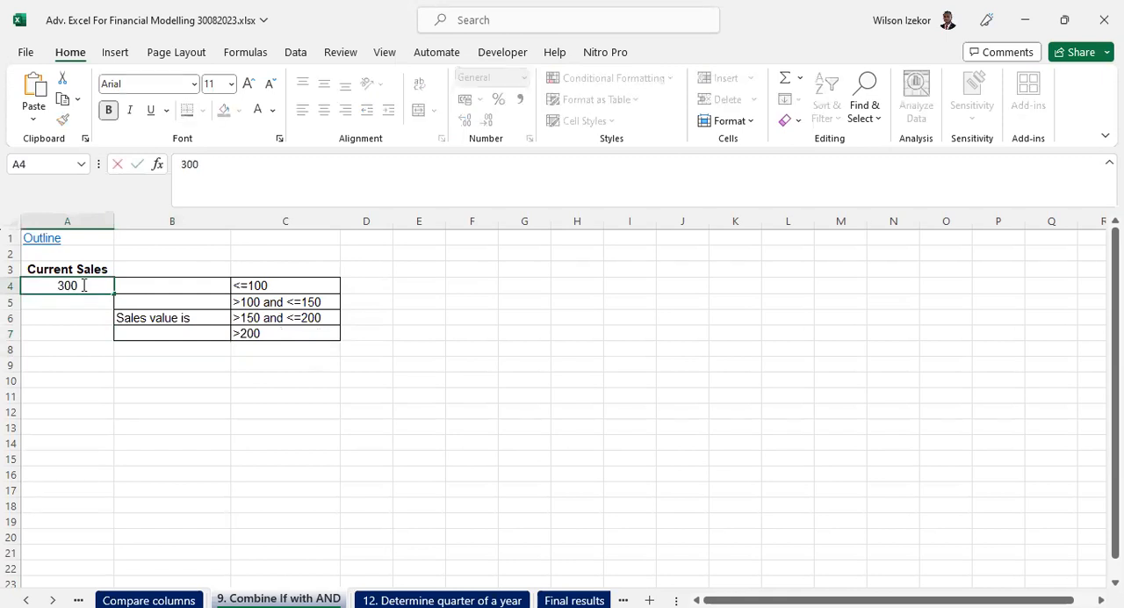
key(Return)
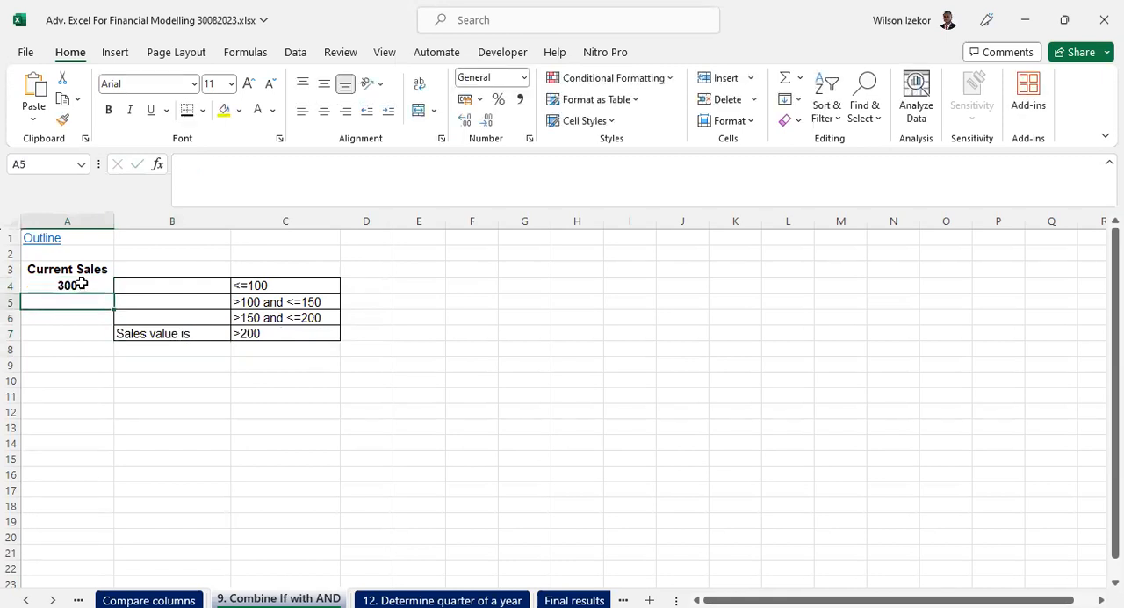